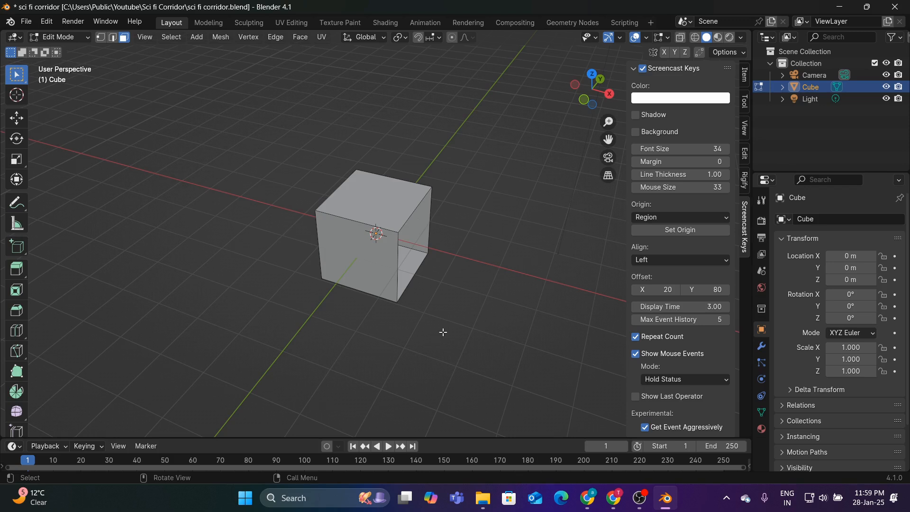
Add four evenly spaced loop cuts around the open-ended cube, dividing it along its X-axis length
{"action": "key", "text": "n"}
{"action": "middle_click_drag", "start_coordinate": [421, 319], "coordinate": [393, 307]}
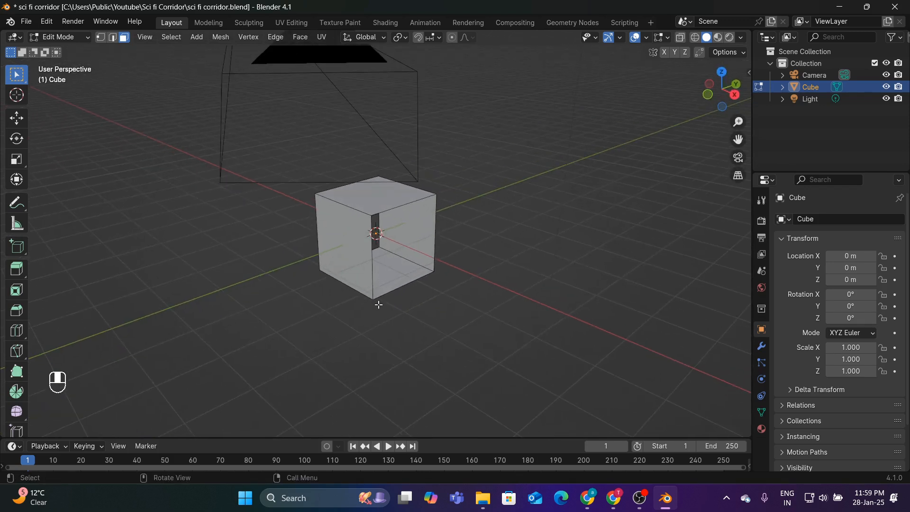
{"action": "scroll", "coordinate": [403, 307], "scroll_direction": "up", "scroll_amount": 2}
{"action": "key", "text": "ctrl+r"}
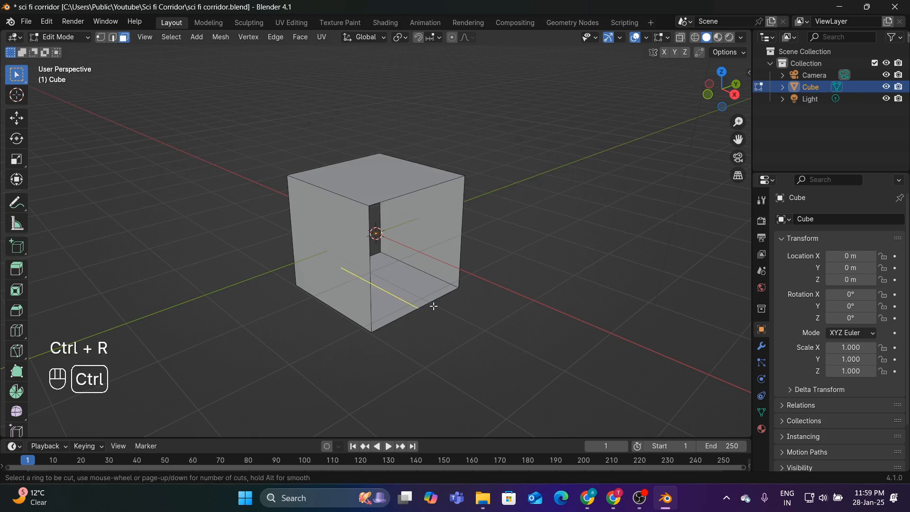
{"action": "scroll", "coordinate": [340, 205], "scroll_direction": "up", "scroll_amount": 2}
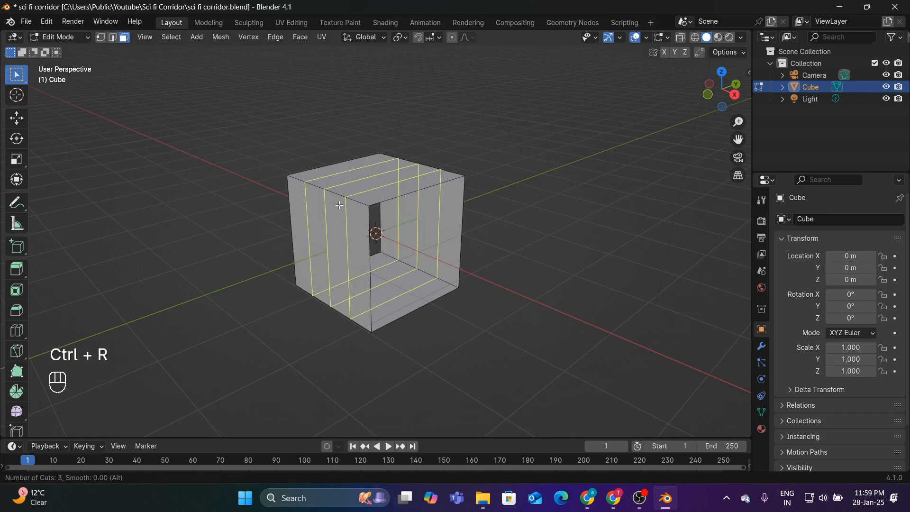
{"action": "scroll", "coordinate": [340, 204], "scroll_direction": "up", "scroll_amount": 1}
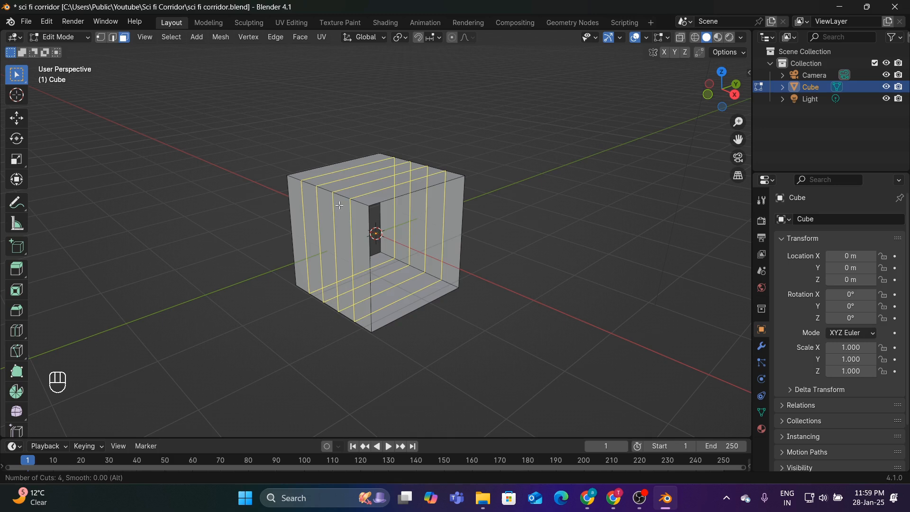
{"action": "left_click", "coordinate": [339, 205]}
{"action": "left_click", "coordinate": [340, 204]}
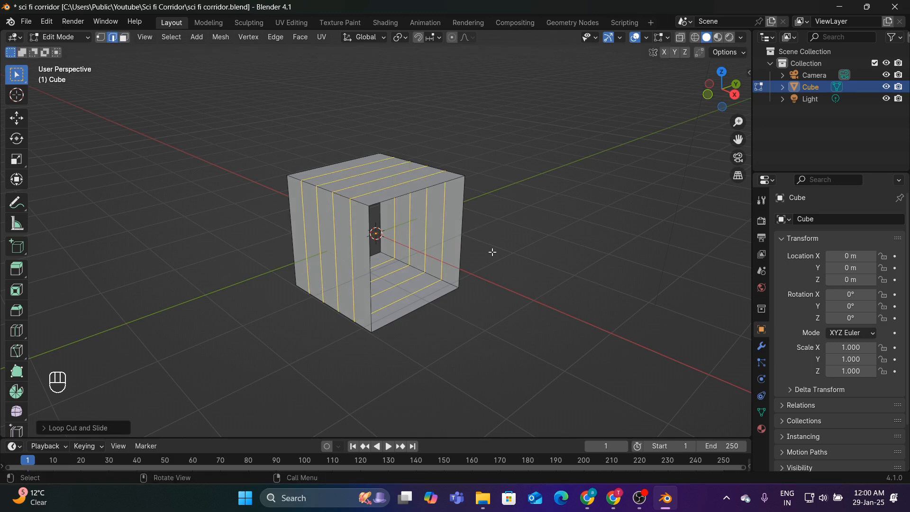
Add a Simple Deform modifier to the cube
{"action": "left_click", "coordinate": [761, 348]}
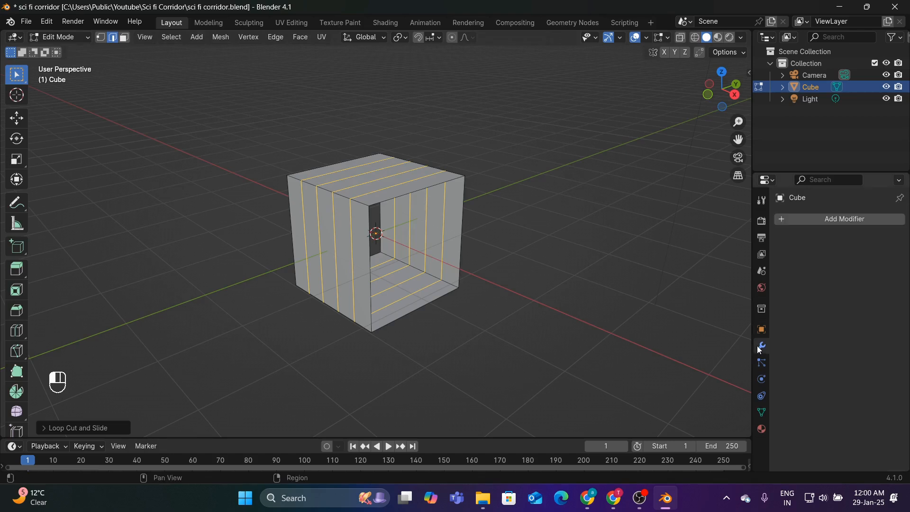
{"action": "left_click", "coordinate": [825, 219]}
{"action": "left_click", "coordinate": [825, 220]}
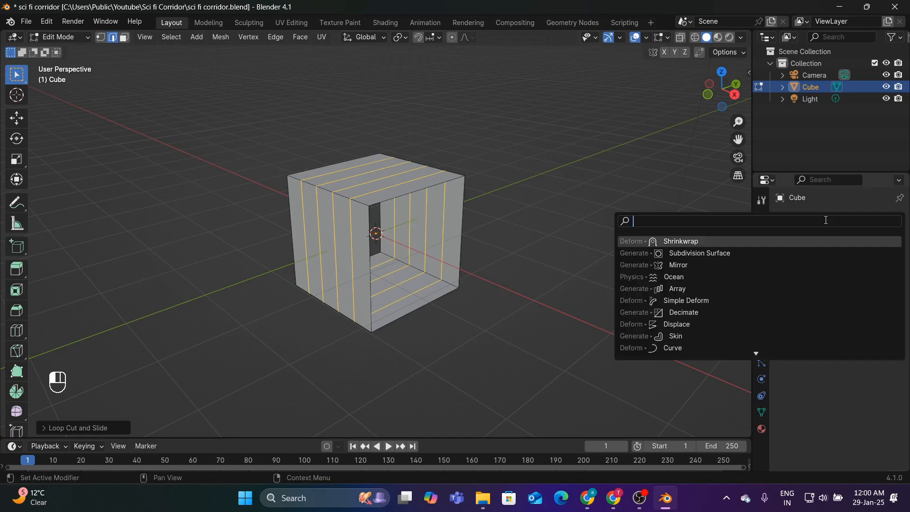
{"action": "type", "text": "sim"}
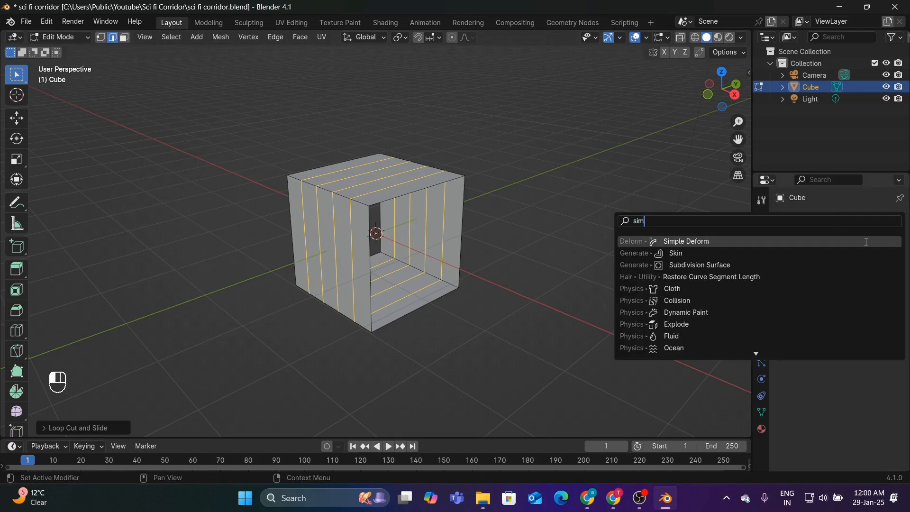
{"action": "left_click", "coordinate": [804, 243]}
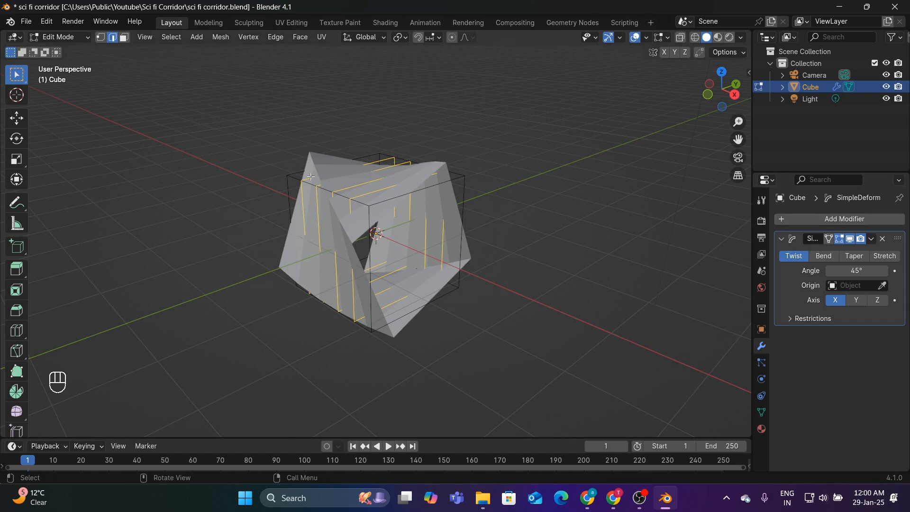
Enable Cavity in the viewport shading options and switch the cube to Object Mode
{"action": "left_click", "coordinate": [60, 37]}
{"action": "left_click", "coordinate": [57, 49]}
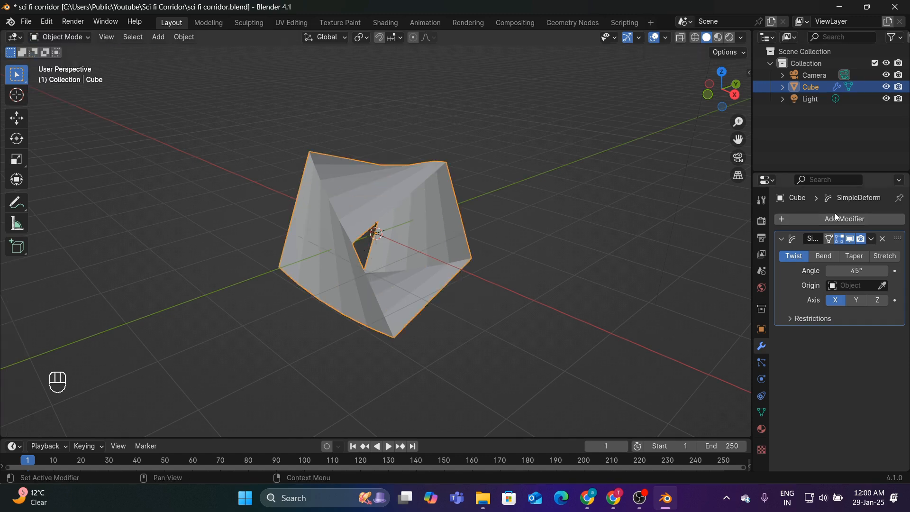
{"action": "left_click", "coordinate": [71, 36]}
{"action": "left_click", "coordinate": [67, 61]}
{"action": "left_click", "coordinate": [741, 37]}
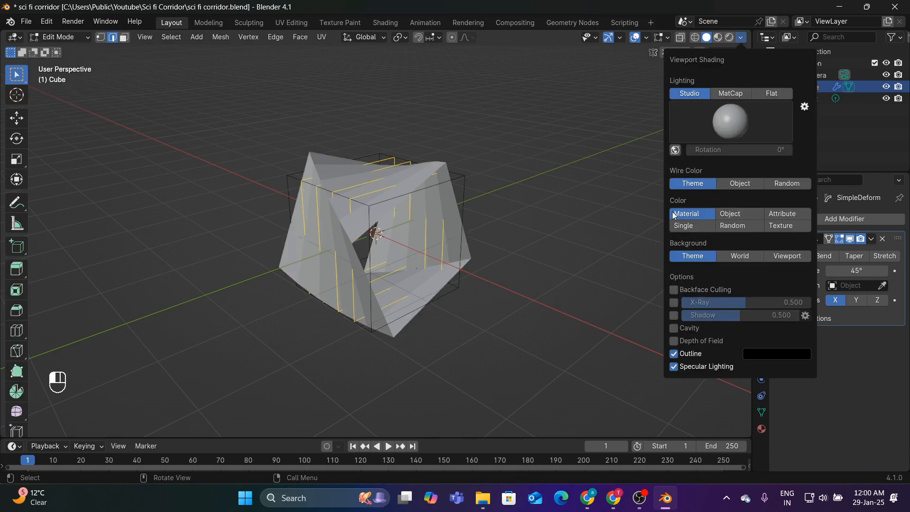
{"action": "left_click", "coordinate": [674, 328]}
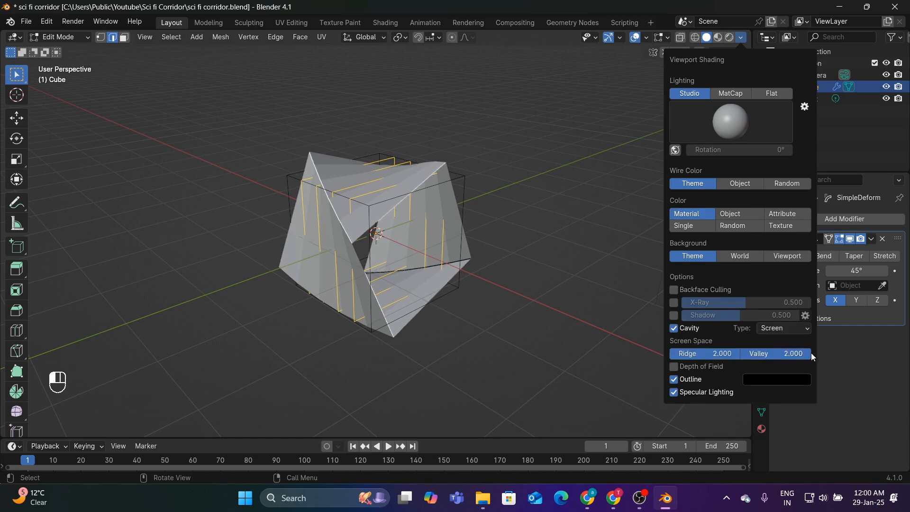
{"action": "left_click", "coordinate": [52, 39]}
{"action": "left_click", "coordinate": [75, 49]}
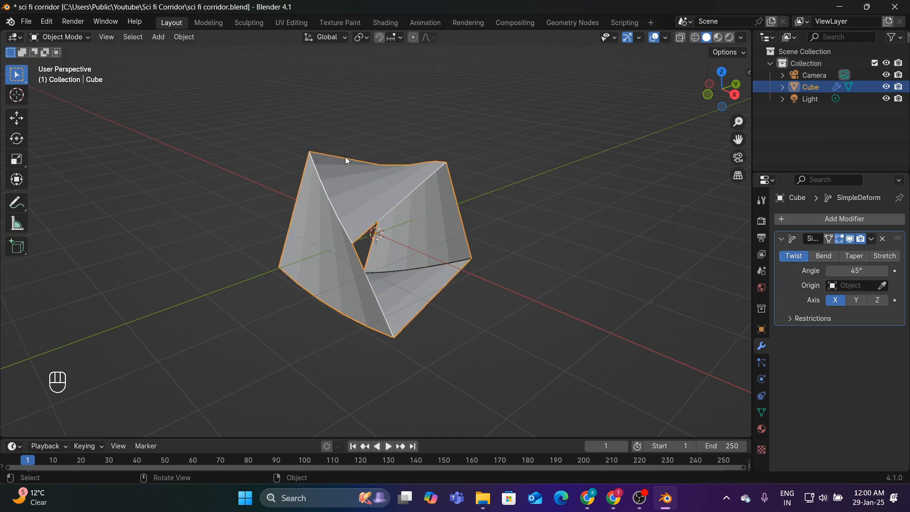
{"action": "left_click", "coordinate": [829, 218]}
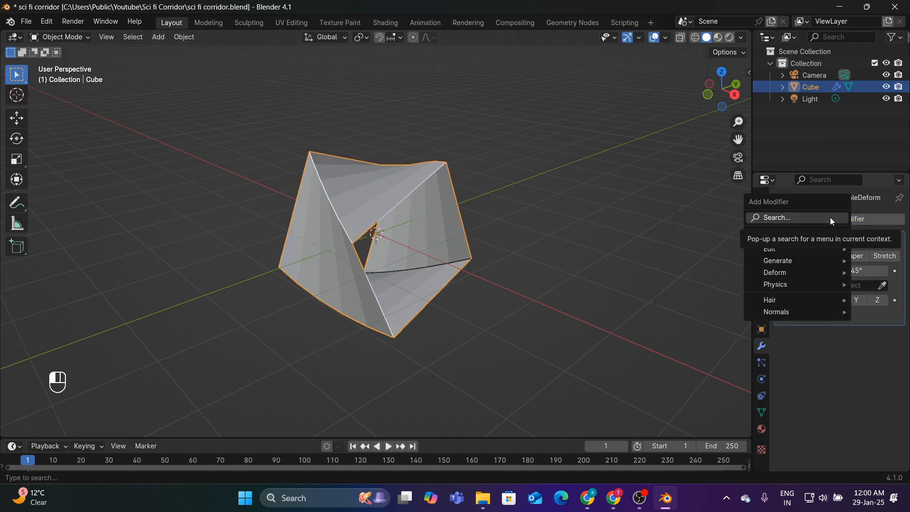
{"action": "key", "text": "a"}
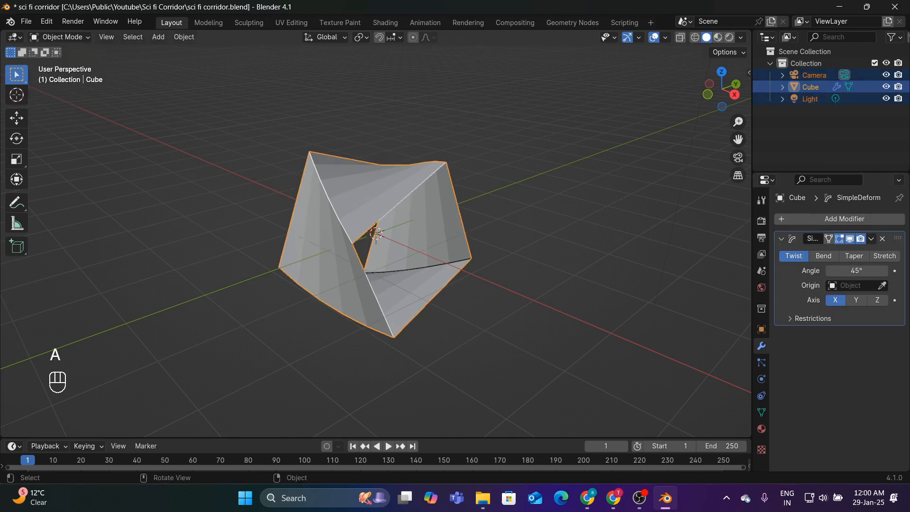
{"action": "key", "text": "r"}
{"action": "key", "text": "r"}
{"action": "left_click", "coordinate": [676, 252]}
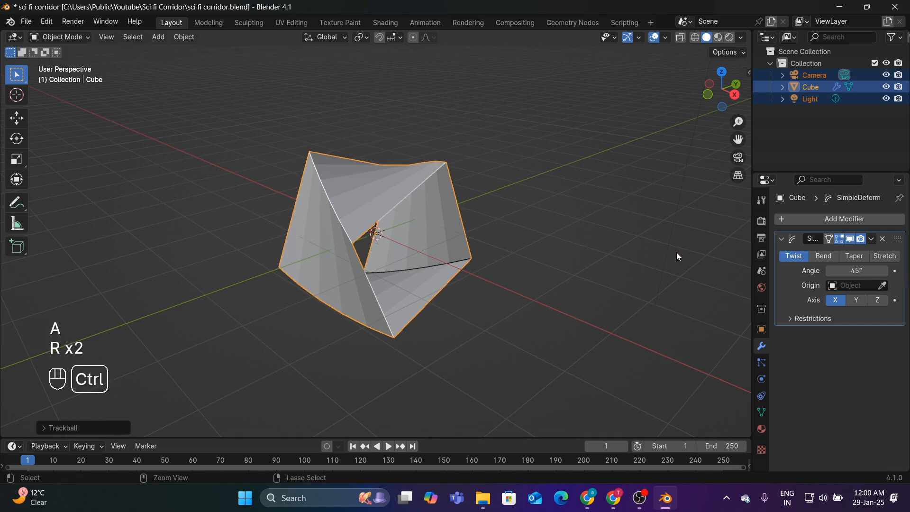
{"action": "key", "text": "ctrl+z"}
Add an Array modifier to the cube after the Simple Deform modifier
{"action": "left_click", "coordinate": [823, 219]}
{"action": "left_click", "coordinate": [785, 219]}
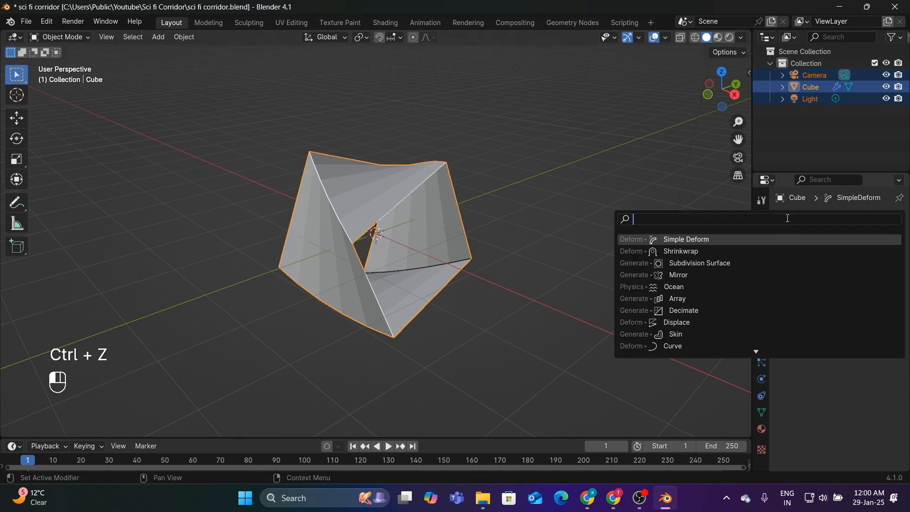
{"action": "type", "text": "arr"}
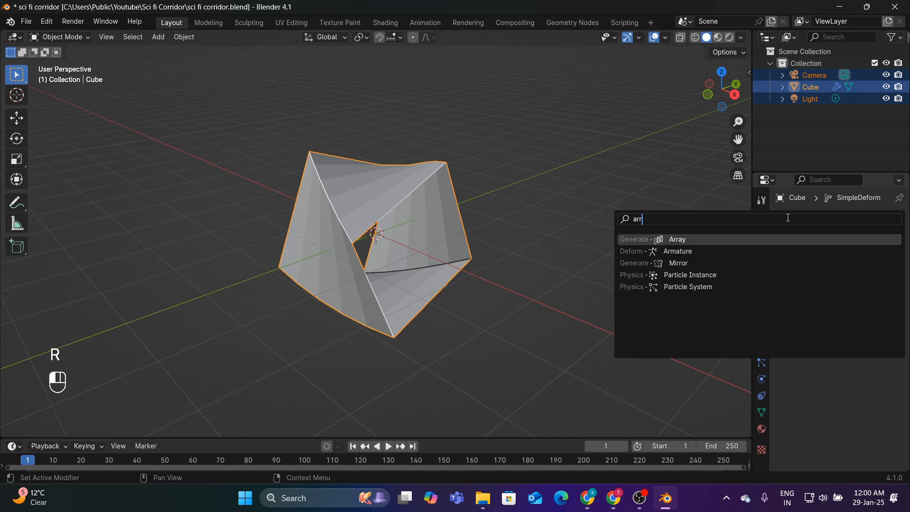
{"action": "left_click", "coordinate": [768, 240]}
{"action": "middle_click_drag", "start_coordinate": [687, 265], "coordinate": [570, 246]}
{"action": "scroll", "coordinate": [570, 246], "scroll_direction": "up", "scroll_amount": 3}
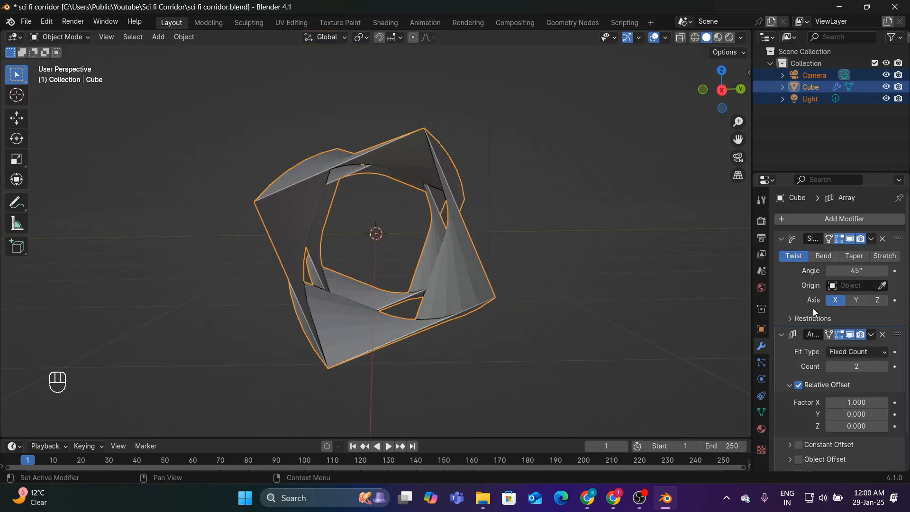
Try relative offset X factors of -0.6 and -0.4 on the Array modifier and compare the overlap of the copies
{"action": "scroll", "coordinate": [864, 346], "scroll_direction": "down", "scroll_amount": 2}
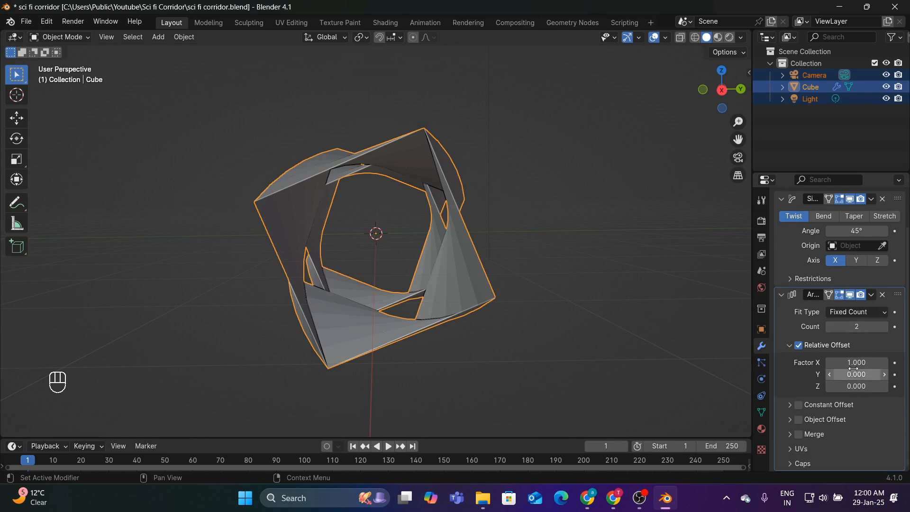
{"action": "left_click", "coordinate": [856, 362]}
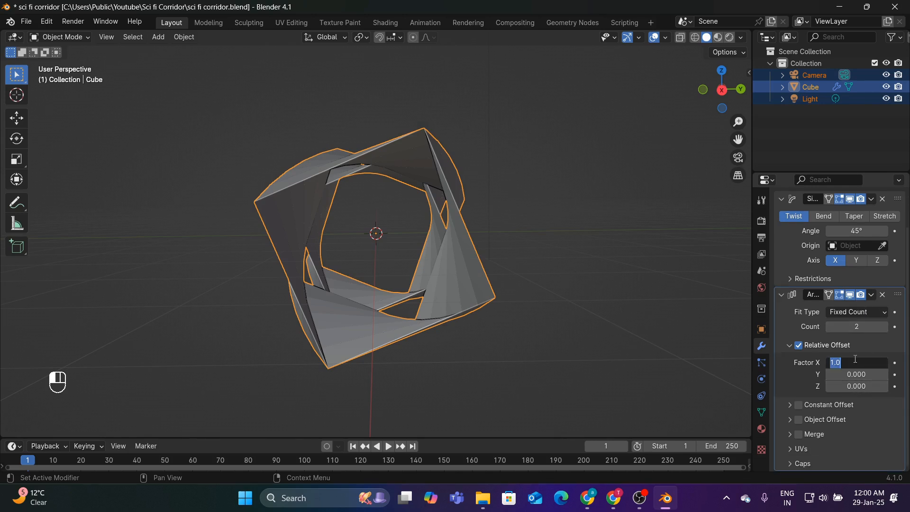
{"action": "type", "text": "-0.6"}
{"action": "key", "text": "Return"}
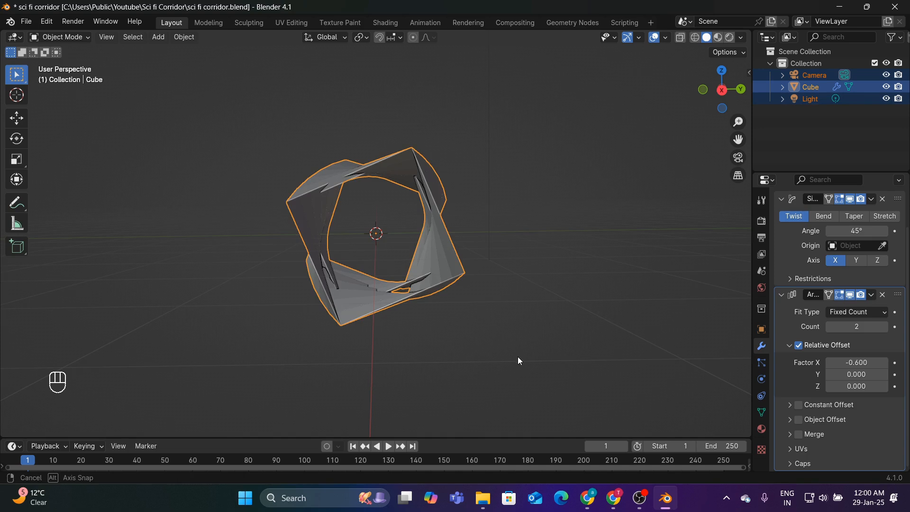
{"action": "middle_click_drag", "start_coordinate": [518, 357], "coordinate": [432, 354]}
{"action": "left_click", "coordinate": [882, 362]}
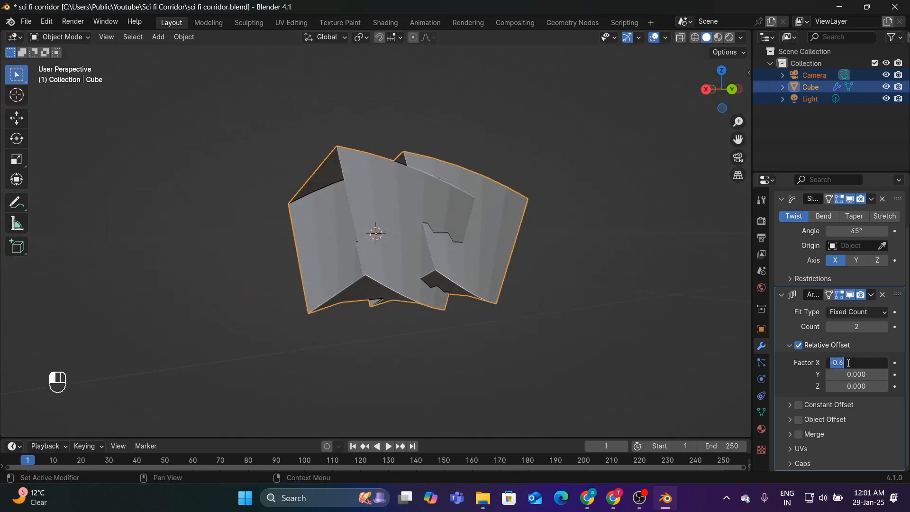
{"action": "left_click", "coordinate": [840, 363]}
{"action": "key", "text": "Delete"}
{"action": "type", "text": "4"}
{"action": "key", "text": "Return"}
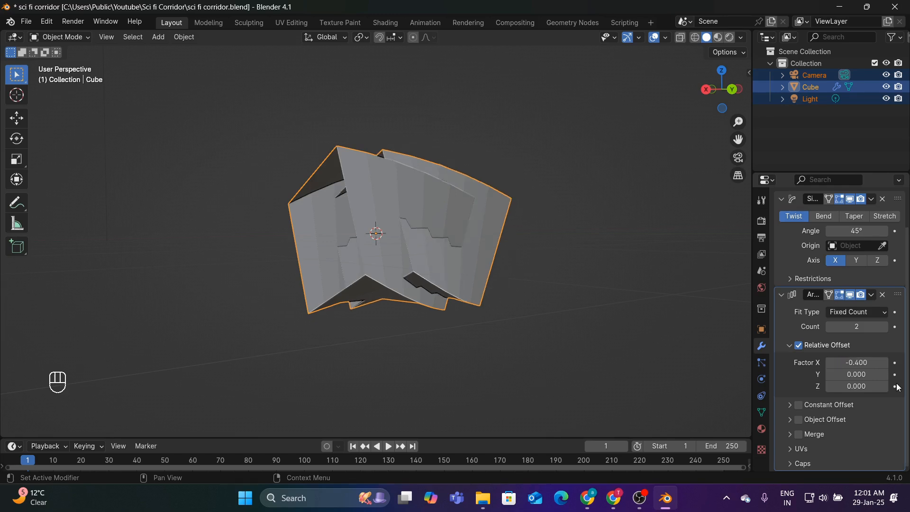
Set the Array modifier's relative offset X factor to -0.7 and its count to 20
{"action": "left_click", "coordinate": [847, 362]}
{"action": "type", "text": "-0.7"}
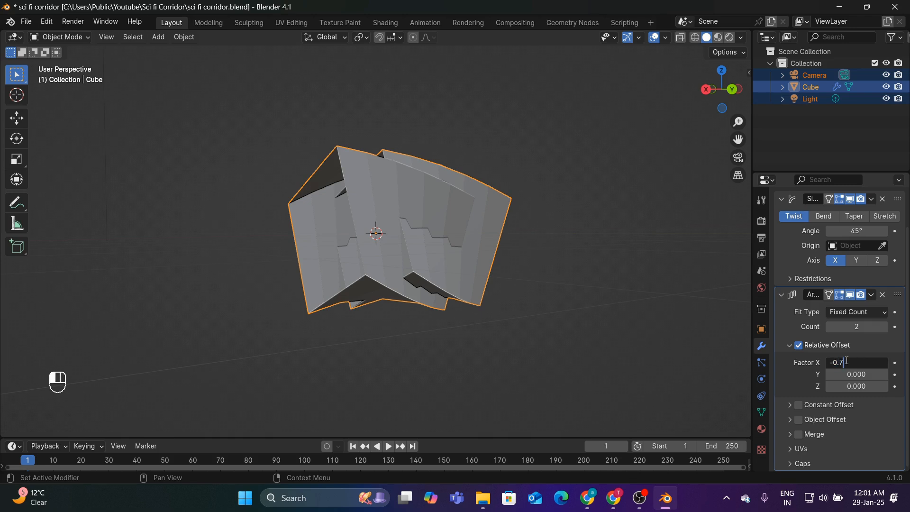
{"action": "key", "text": "Return"}
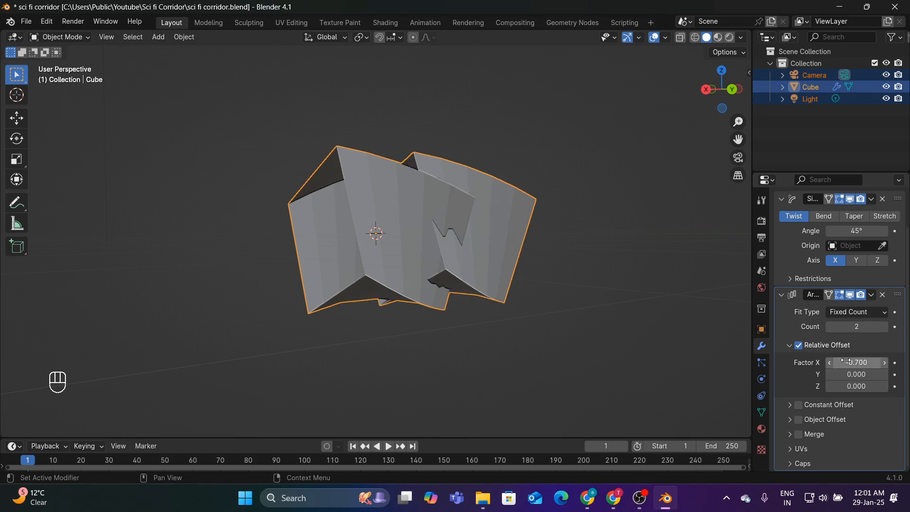
{"action": "middle_click_drag", "start_coordinate": [606, 289], "coordinate": [686, 271]}
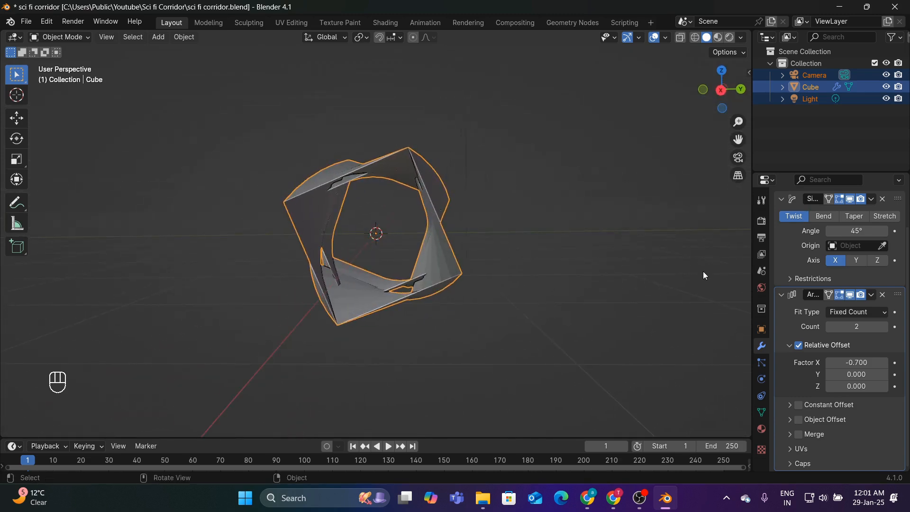
{"action": "left_click", "coordinate": [852, 328]}
{"action": "type", "text": "20"}
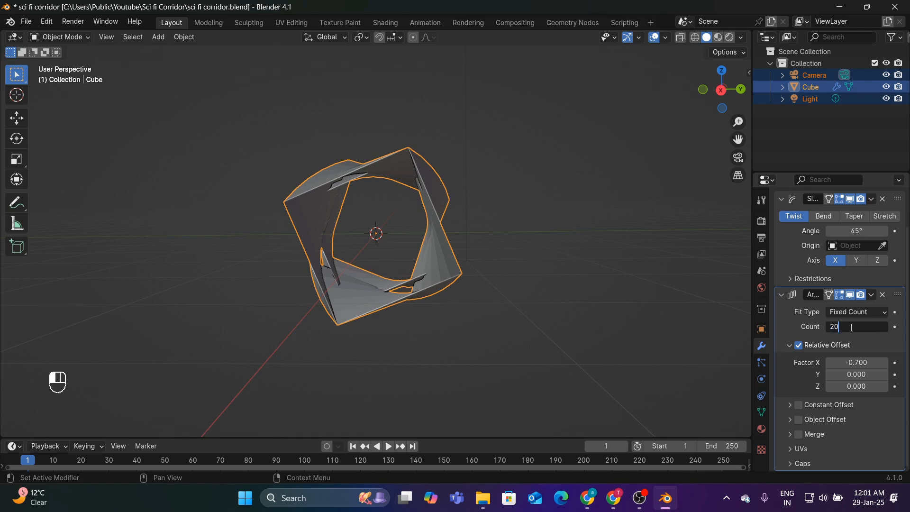
{"action": "key", "text": "Return"}
{"action": "scroll", "coordinate": [551, 240], "scroll_direction": "up", "scroll_amount": 3}
{"action": "middle_click_drag", "start_coordinate": [550, 240], "coordinate": [590, 201]}
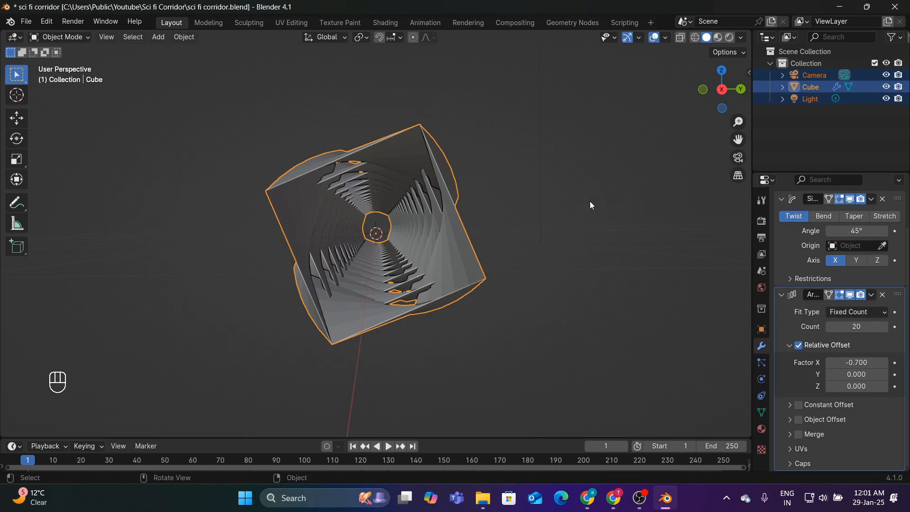
Add a Wireframe modifier to the twisted, arrayed cube and deselect all objects
{"action": "scroll", "coordinate": [790, 266], "scroll_direction": "up", "scroll_amount": 2}
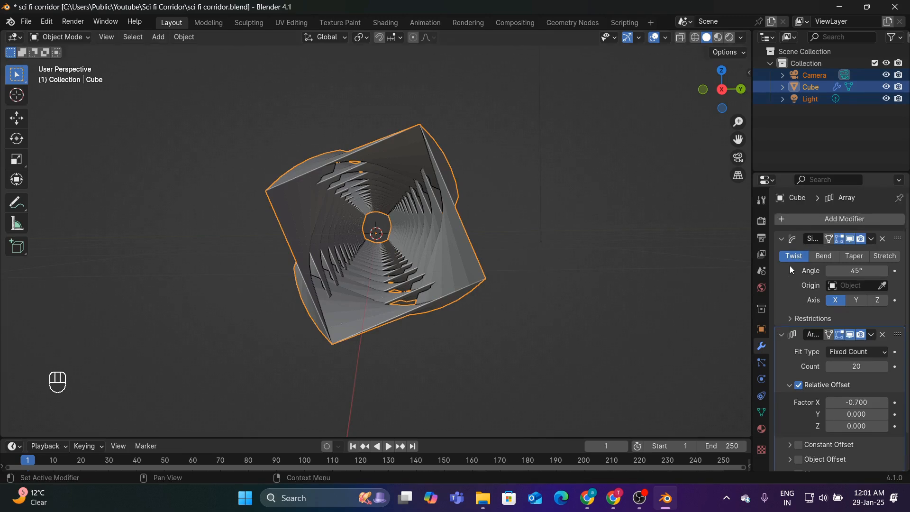
{"action": "left_click", "coordinate": [805, 221]}
{"action": "left_click", "coordinate": [806, 220]}
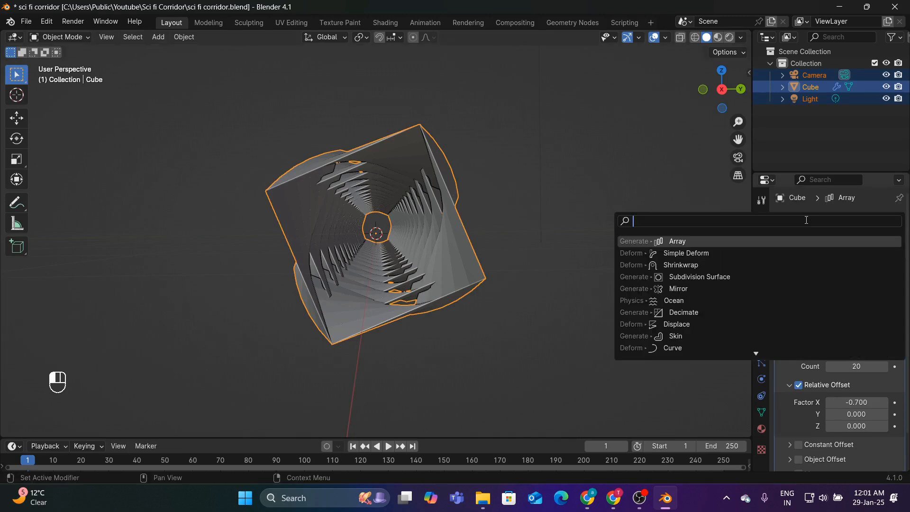
{"action": "type", "text": "wire"}
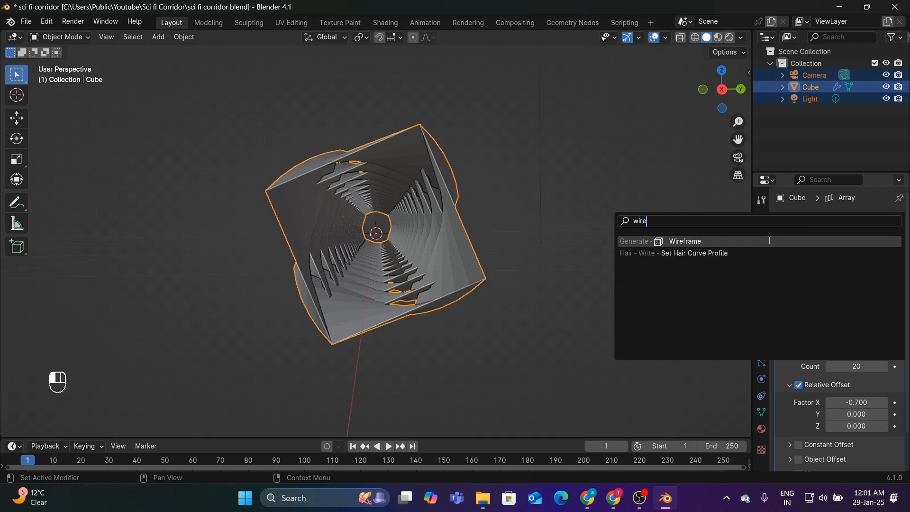
{"action": "left_click", "coordinate": [769, 241]}
{"action": "left_click", "coordinate": [589, 251]}
Disable Replace Original in the Wireframe modifier to keep the corridor's solid faces
{"action": "middle_click_drag", "start_coordinate": [590, 250], "coordinate": [626, 288]}
{"action": "scroll", "coordinate": [832, 359], "scroll_direction": "down", "scroll_amount": 8}
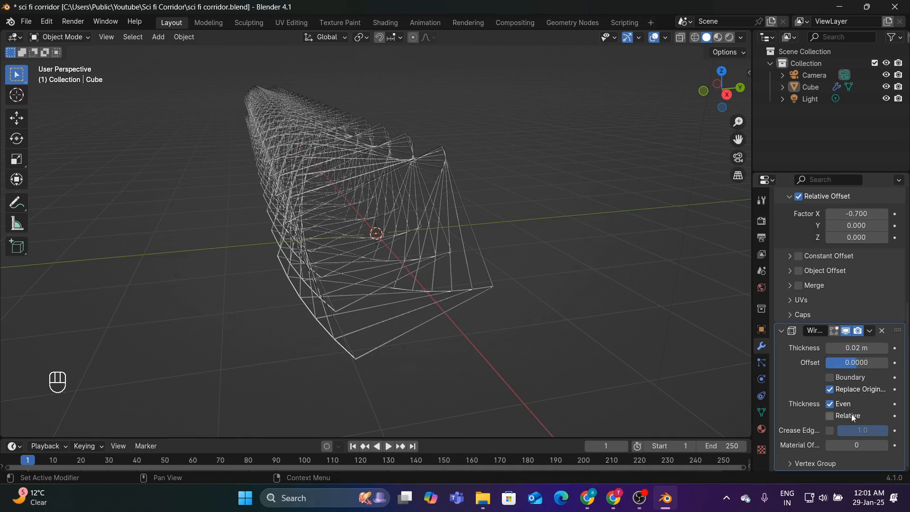
{"action": "left_click", "coordinate": [830, 389]}
{"action": "middle_click_drag", "start_coordinate": [433, 264], "coordinate": [428, 230]}
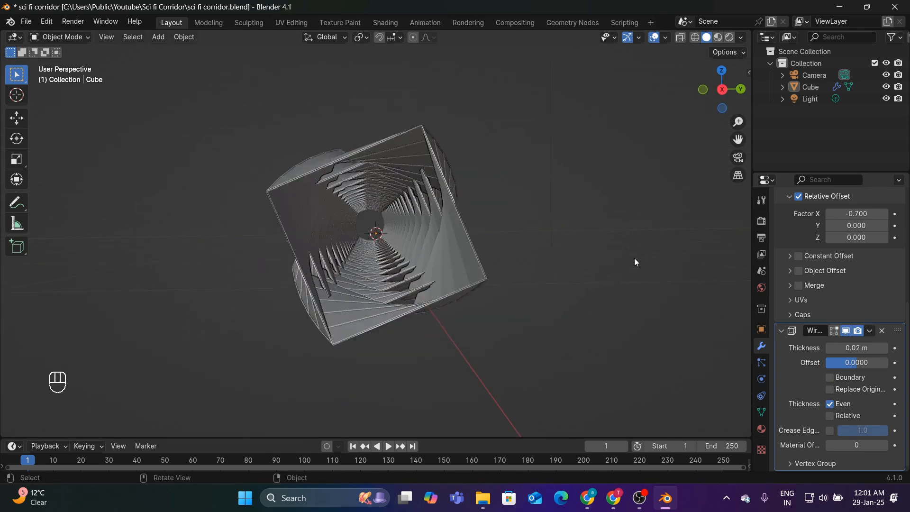
{"action": "scroll", "coordinate": [593, 256], "scroll_direction": "down", "scroll_amount": 4}
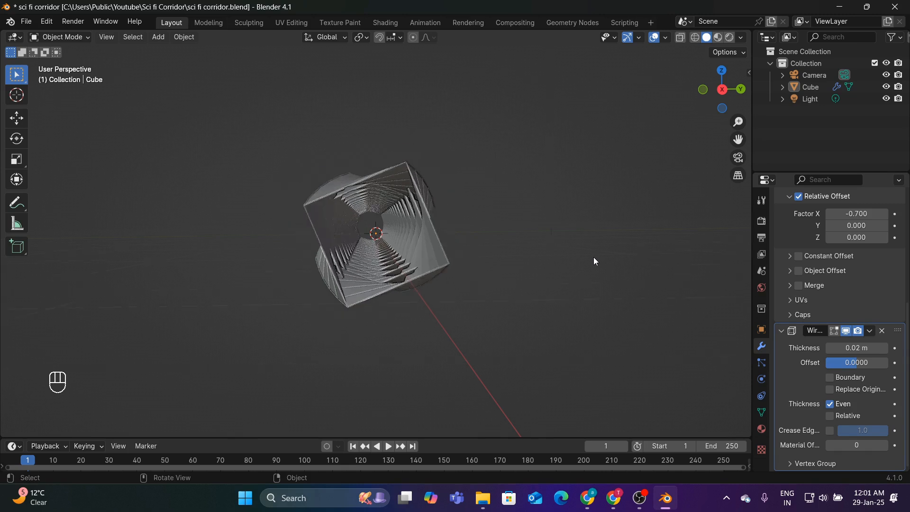
Switch to the Shading workspace and save the corridor file
{"action": "scroll", "coordinate": [577, 259], "scroll_direction": "up", "scroll_amount": 3}
{"action": "mouse_move", "coordinate": [576, 254]}
{"action": "middle_mouse_down"}
{"action": "mouse_move", "coordinate": [553, 266]}
{"action": "mouse_move", "coordinate": [567, 263]}
{"action": "middle_mouse_up"}
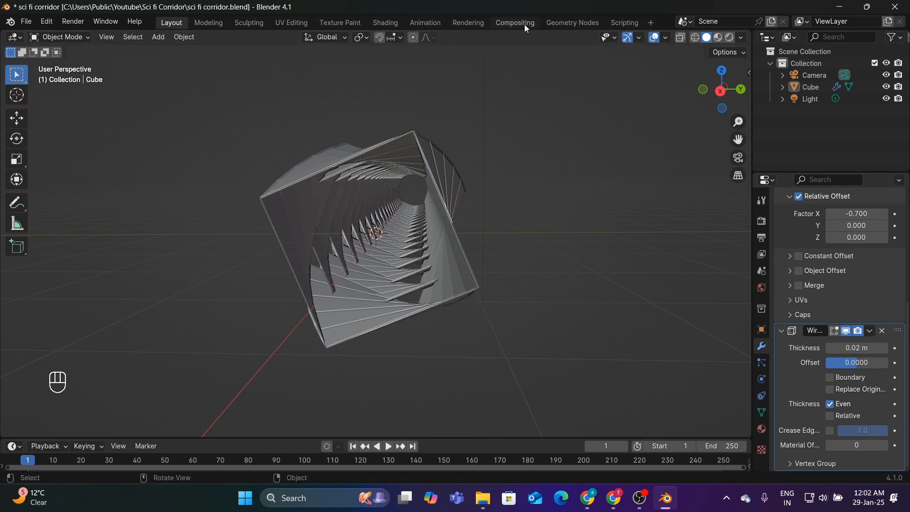
{"action": "left_click", "coordinate": [388, 22]}
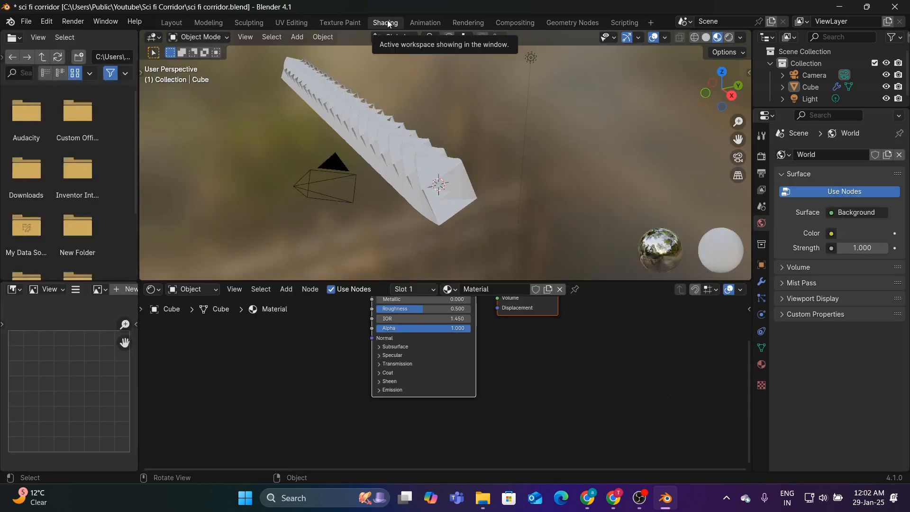
{"action": "key", "text": "ctrl+s"}
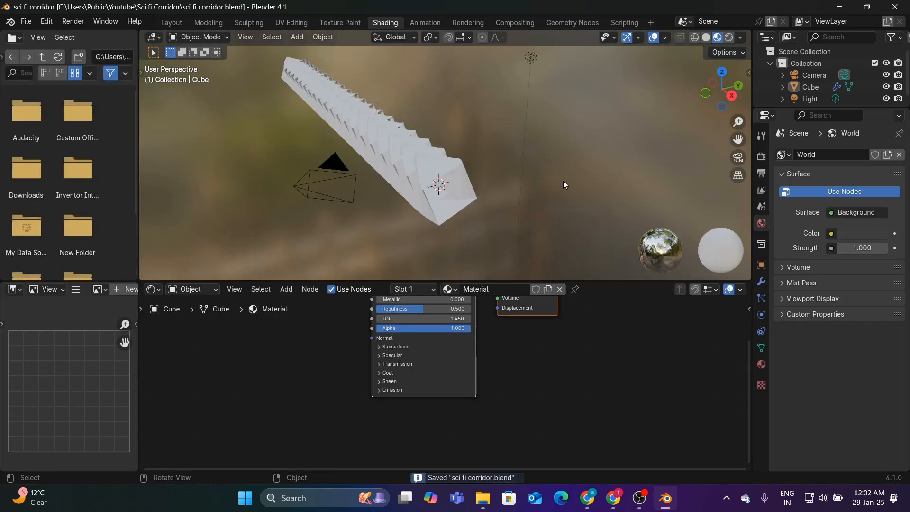
Add Texture Coordinate and Mapping nodes through Node Wrangler's texture setup for the Principled BSDF, and delete the Image Texture node
{"action": "middle_click_drag", "start_coordinate": [563, 184], "coordinate": [507, 133]}
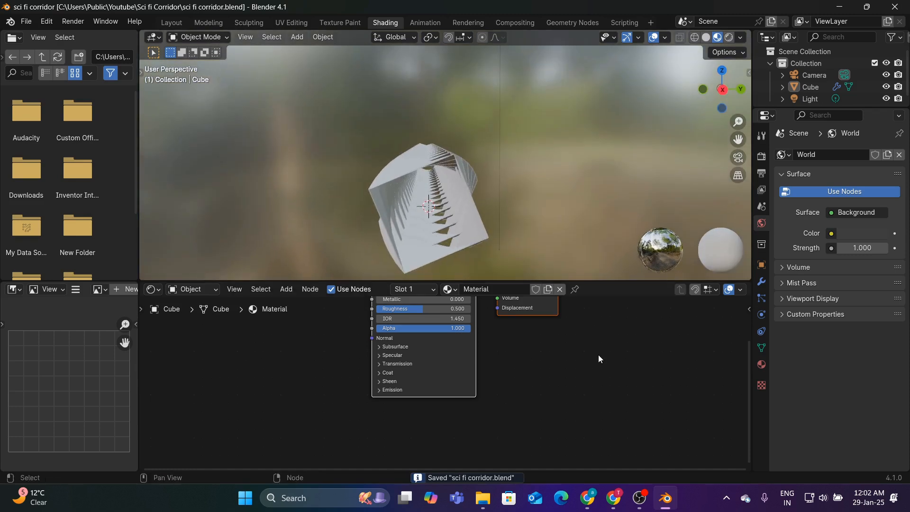
{"action": "key", "text": "Home"}
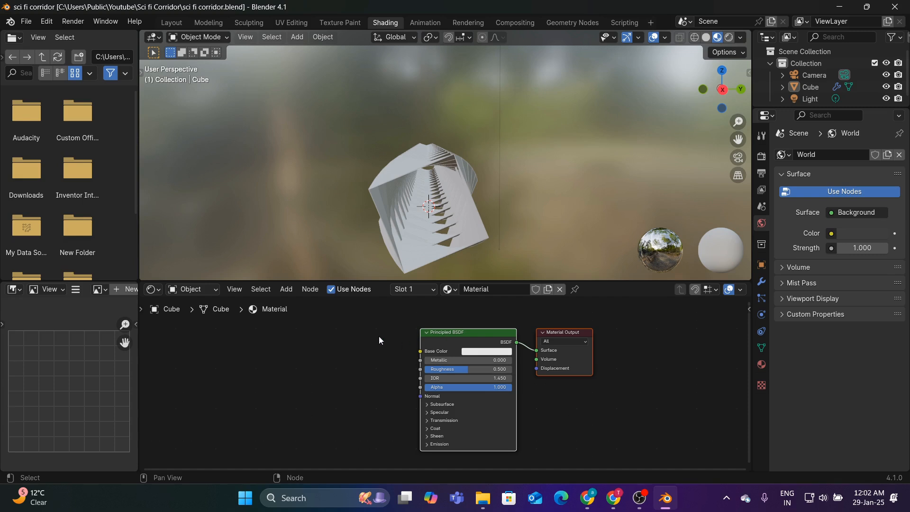
{"action": "left_click", "coordinate": [448, 332]}
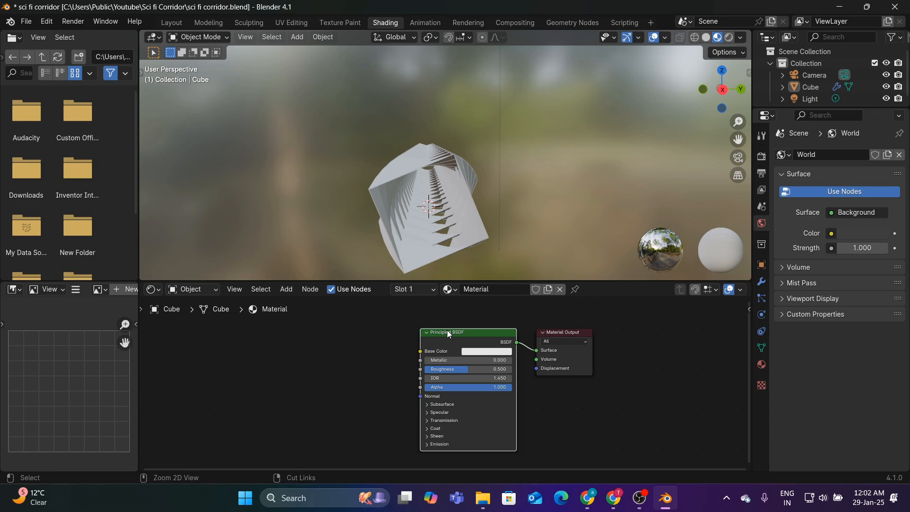
{"action": "key", "text": "ctrl+t"}
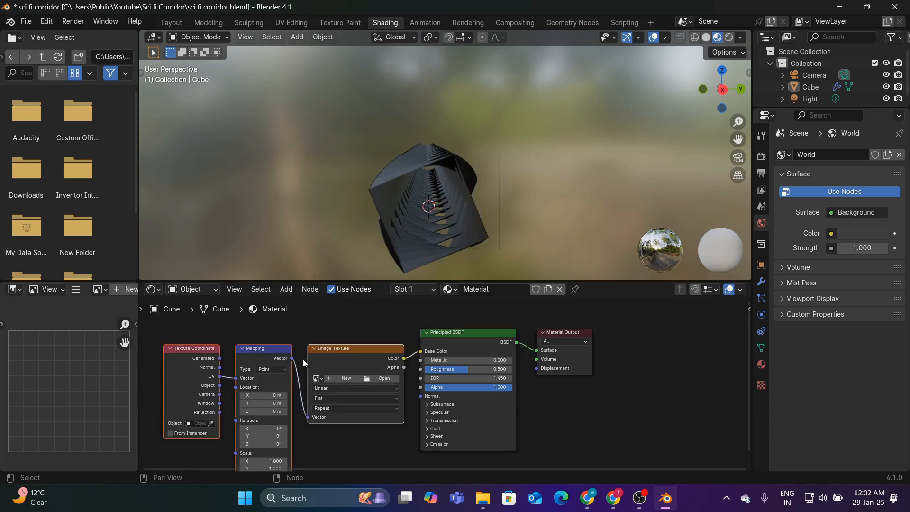
{"action": "left_click", "coordinate": [331, 349]}
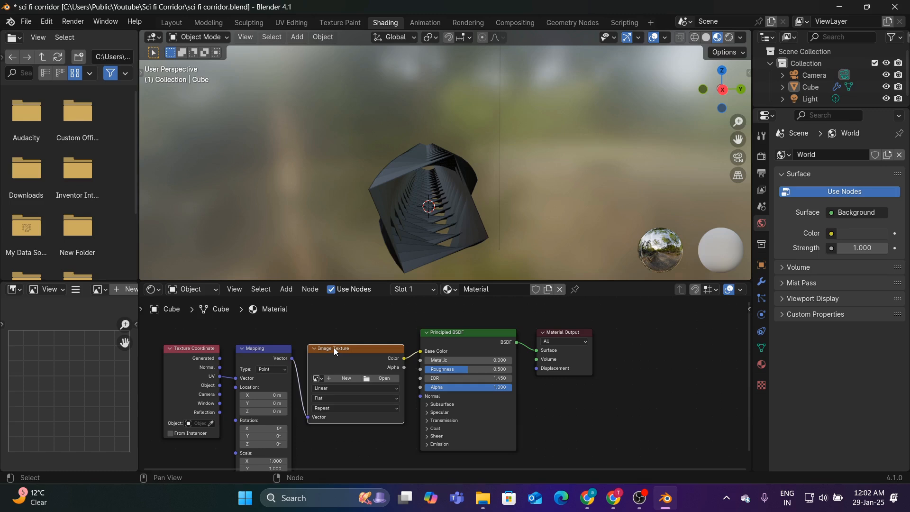
{"action": "key", "text": "Delete"}
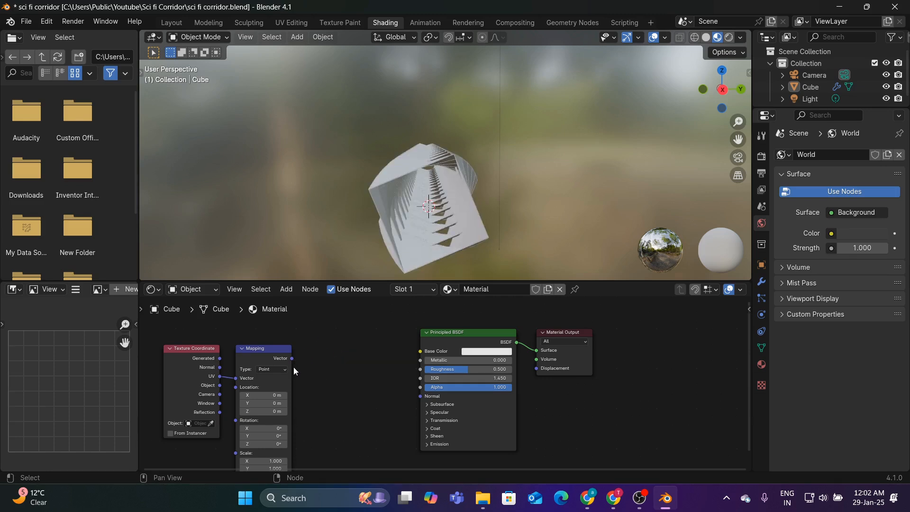
Search the add-on preferences for "node" to check the Node Wrangler entry, and close the preferences
{"action": "left_click", "coordinate": [47, 24]}
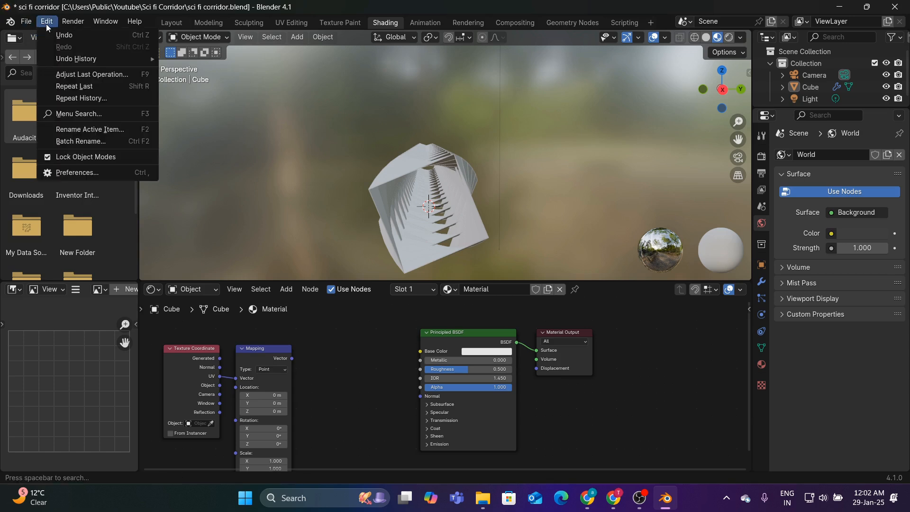
{"action": "left_click", "coordinate": [66, 171]}
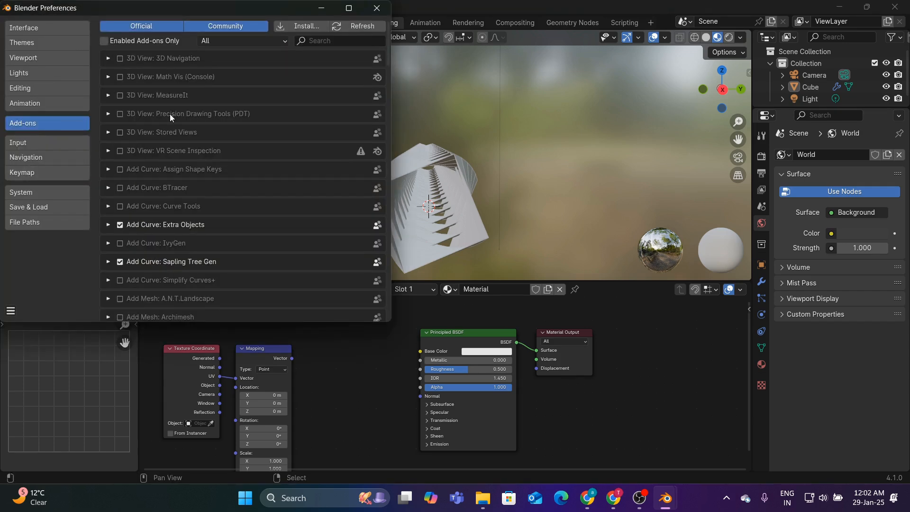
{"action": "left_click", "coordinate": [321, 38]}
{"action": "type", "text": "node"}
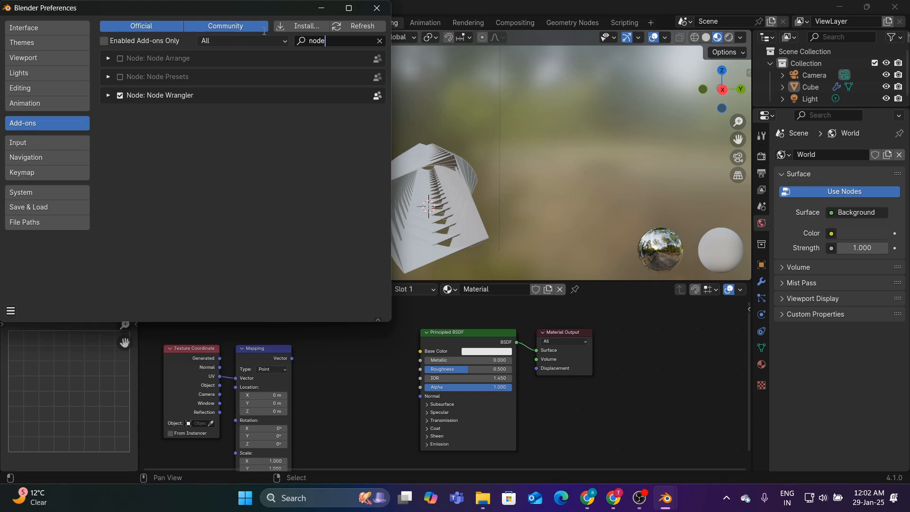
{"action": "left_click", "coordinate": [385, 8]}
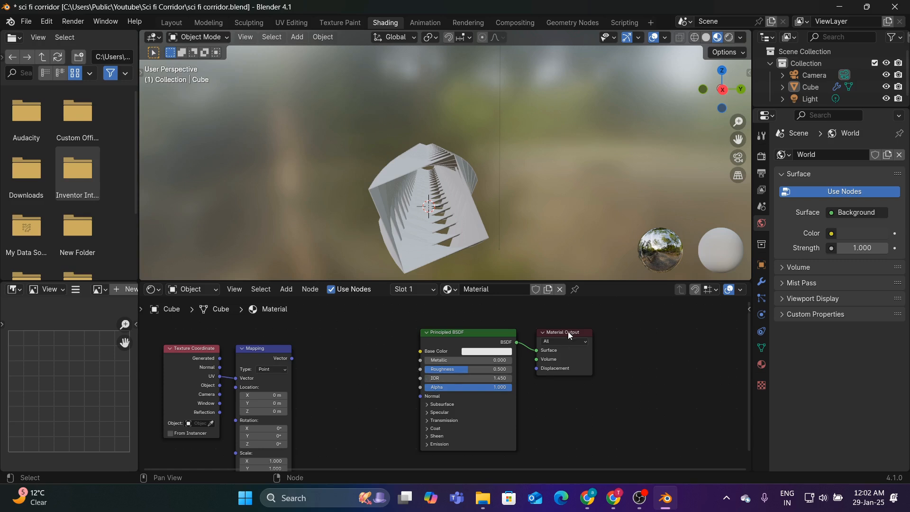
Spread out the Principled BSDF and Material Output nodes and connect the Mapping node's Vector output to the Principled BSDF's Roughness
{"action": "left_click_drag", "start_coordinate": [568, 332], "coordinate": [621, 328]}
{"action": "left_click_drag", "start_coordinate": [504, 332], "coordinate": [529, 330]}
{"action": "scroll", "coordinate": [289, 363], "scroll_direction": "up", "scroll_amount": 1}
{"action": "left_click_drag", "start_coordinate": [266, 355], "coordinate": [442, 341]}
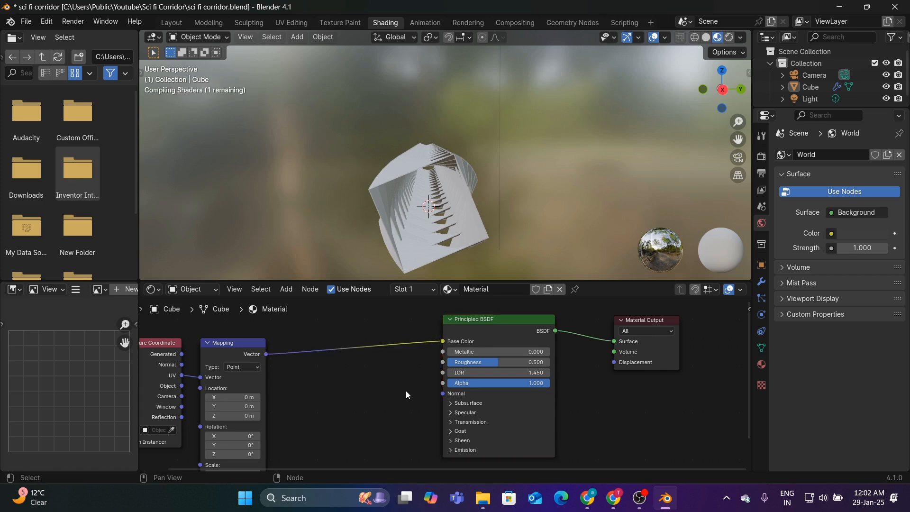
{"action": "scroll", "coordinate": [406, 395], "scroll_direction": "down", "scroll_amount": 1}
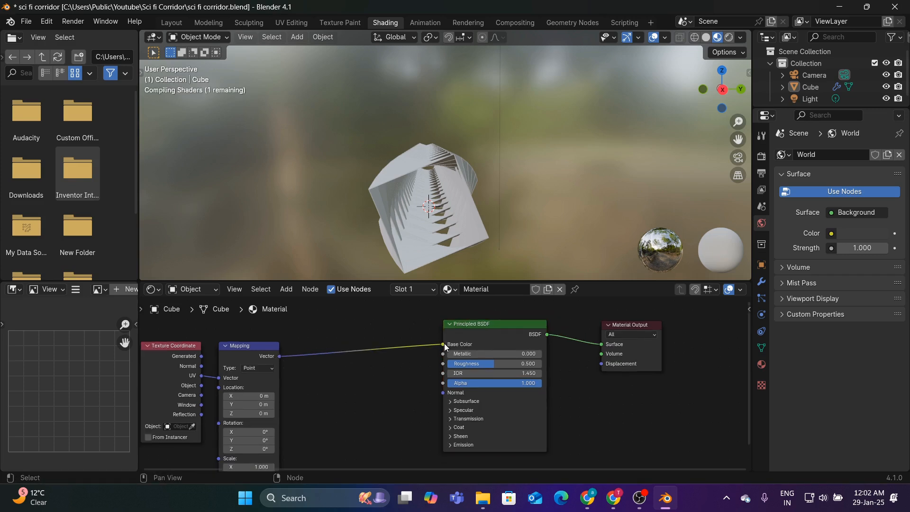
{"action": "left_click_drag", "start_coordinate": [445, 344], "coordinate": [443, 364]}
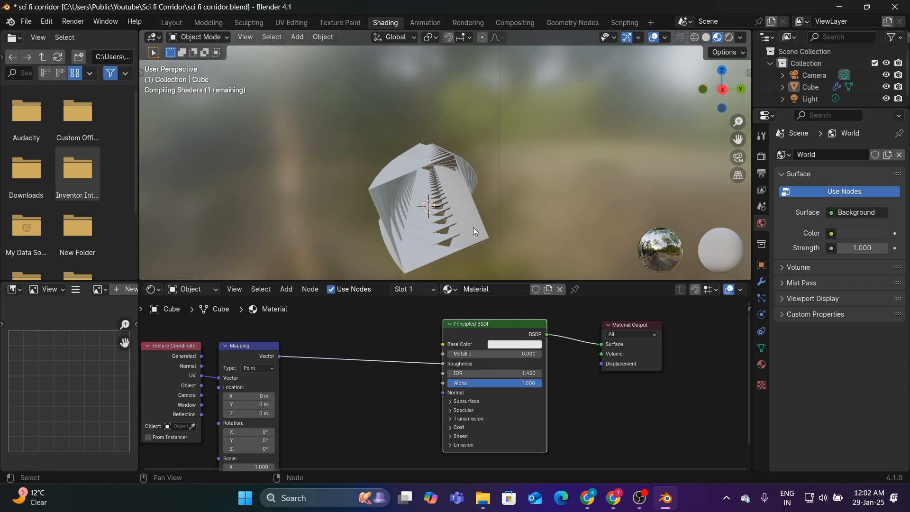
Connect the Texture Coordinate node's Object output to the Mapping node's Vector input in place of UV
{"action": "scroll", "coordinate": [479, 188], "scroll_direction": "up", "scroll_amount": 2}
{"action": "middle_click_drag", "start_coordinate": [479, 187], "coordinate": [535, 185]}
{"action": "scroll", "coordinate": [472, 167], "scroll_direction": "down", "scroll_amount": 3}
{"action": "scroll", "coordinate": [536, 185], "scroll_direction": "up", "scroll_amount": 2}
{"action": "scroll", "coordinate": [535, 185], "scroll_direction": "down", "scroll_amount": 2}
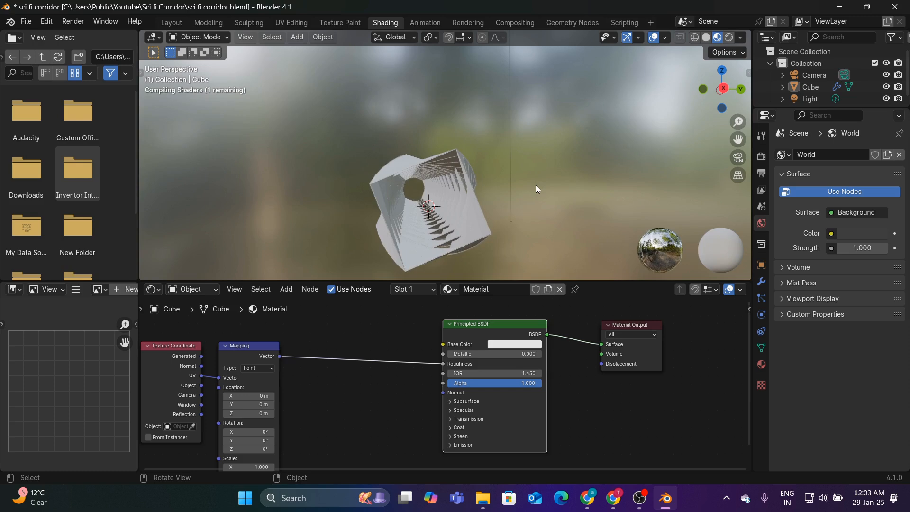
{"action": "middle_click_drag", "start_coordinate": [340, 411], "coordinate": [359, 410]}
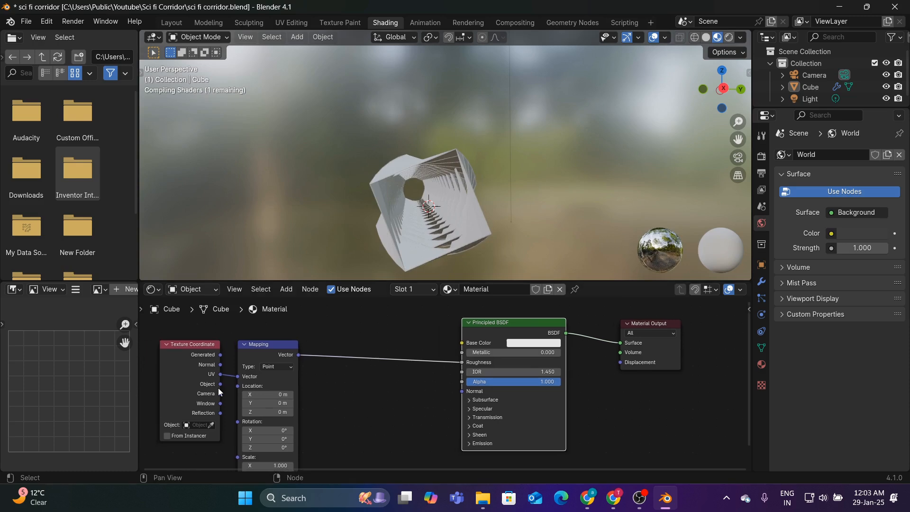
{"action": "left_click_drag", "start_coordinate": [219, 384], "coordinate": [236, 377]}
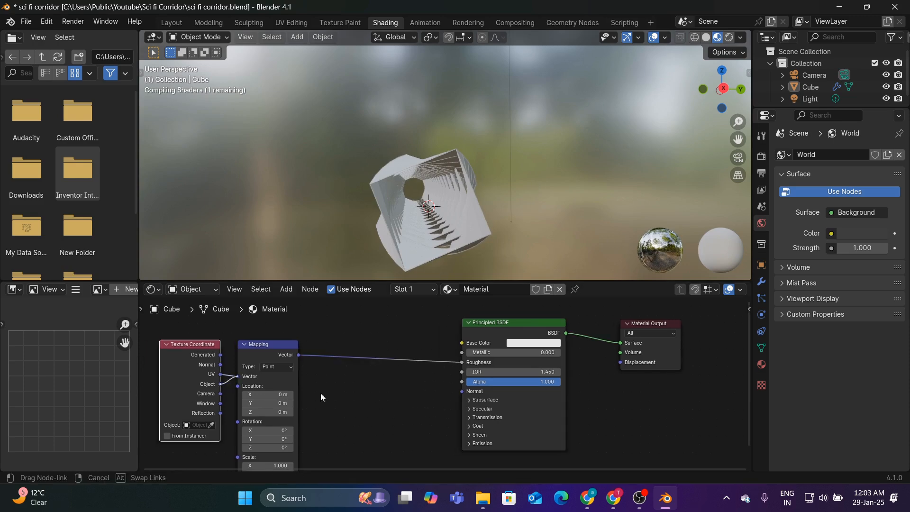
Insert a Noise Texture node on the link between the Mapping node and the Principled BSDF's Roughness
{"action": "key", "text": "shift+a"}
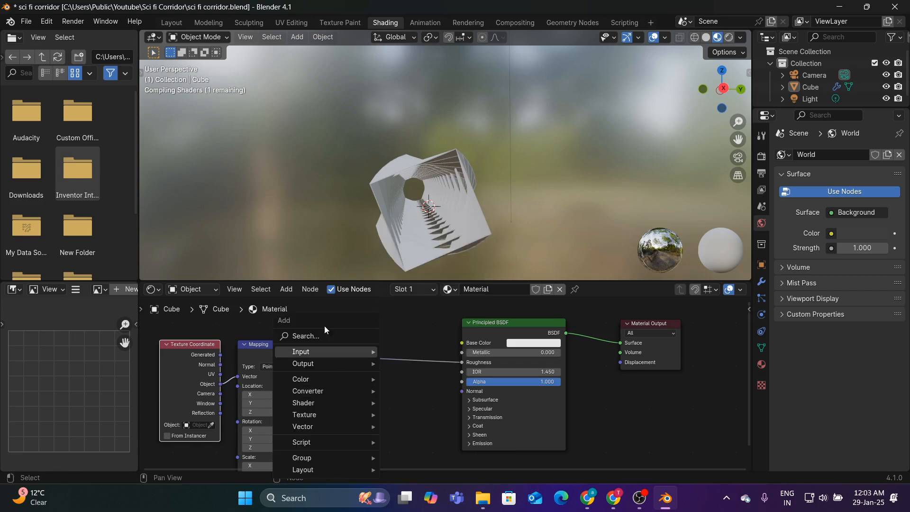
{"action": "left_click", "coordinate": [326, 333]}
{"action": "type", "text": "noise"}
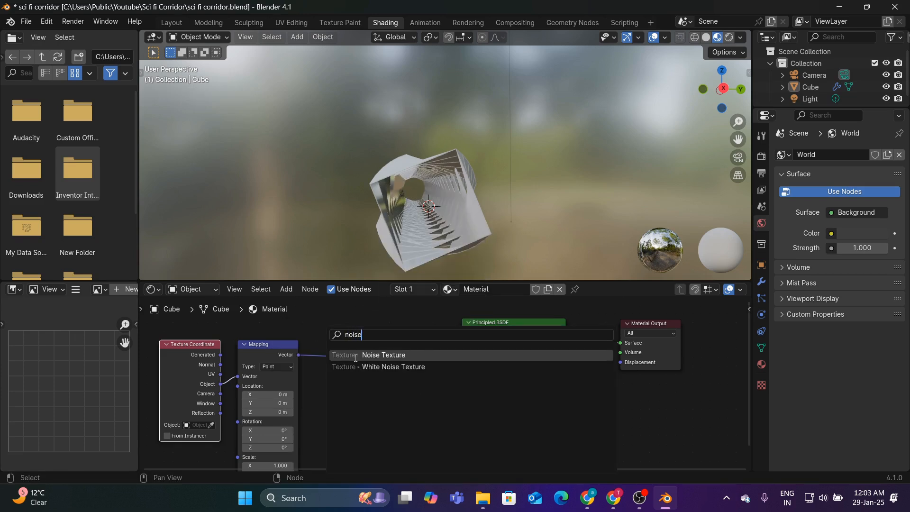
{"action": "left_click", "coordinate": [374, 355]}
{"action": "left_click", "coordinate": [365, 375]}
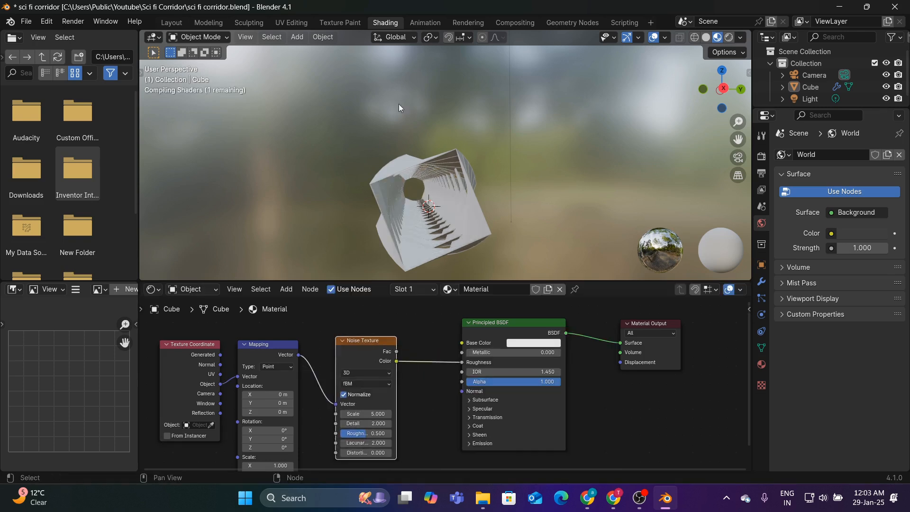
Set the Noise Texture's detail to 4 and its scale to 4
{"action": "scroll", "coordinate": [400, 327], "scroll_direction": "up", "scroll_amount": 3}
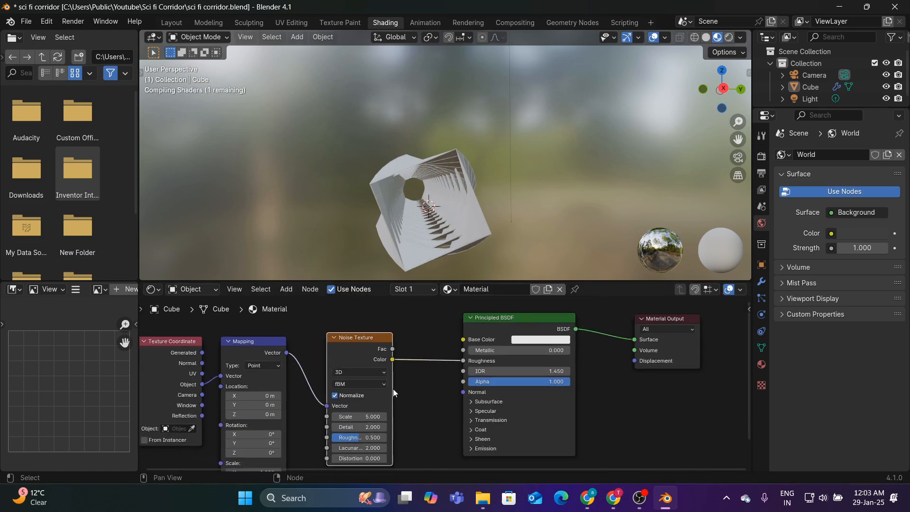
{"action": "scroll", "coordinate": [397, 386], "scroll_direction": "up", "scroll_amount": 3}
{"action": "scroll", "coordinate": [402, 387], "scroll_direction": "down", "scroll_amount": 1}
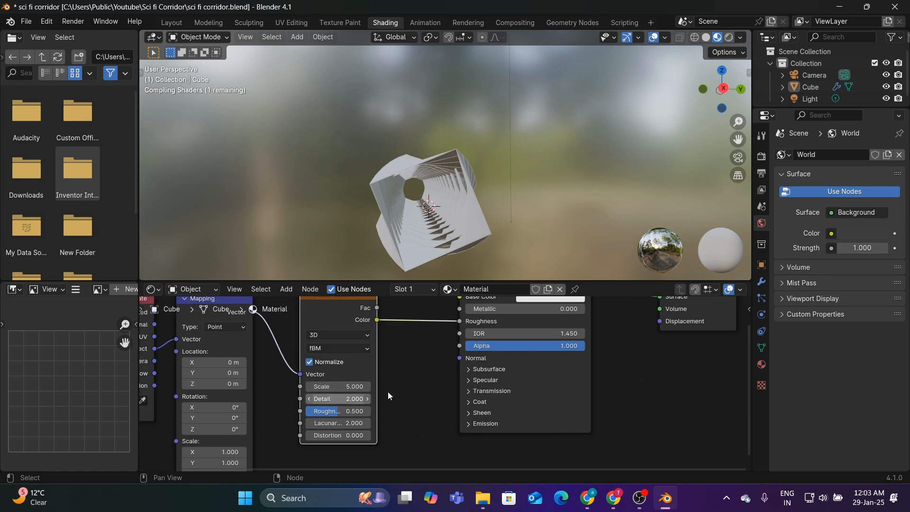
{"action": "left_click", "coordinate": [340, 399]}
{"action": "type", "text": "4"}
{"action": "key", "text": "Return"}
{"action": "left_click", "coordinate": [344, 386]}
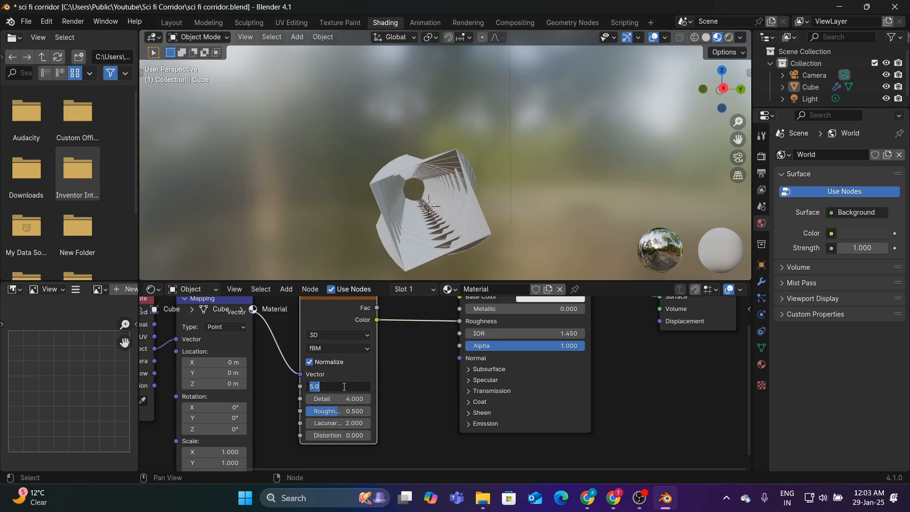
{"action": "type", "text": "4"}
{"action": "key", "text": "Return"}
Set the Noise Texture's distortion to 0.8 and its lacunarity to 4
{"action": "left_click", "coordinate": [336, 436]}
{"action": "type", "text": "1.5"}
{"action": "key", "text": "Return"}
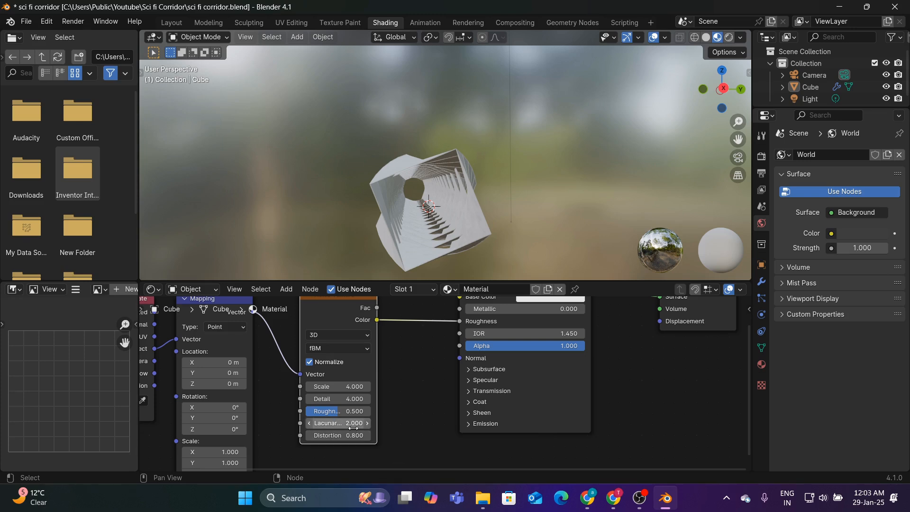
{"action": "left_click", "coordinate": [353, 428]}
{"action": "type", "text": "4"}
{"action": "key", "text": "Return"}
Return to the Layout workspace, split the 3D viewport into two stacked areas and set the upper one to Material Preview shading
{"action": "middle_click_drag", "start_coordinate": [437, 197], "coordinate": [499, 158]}
{"action": "scroll", "coordinate": [500, 158], "scroll_direction": "down", "scroll_amount": 4}
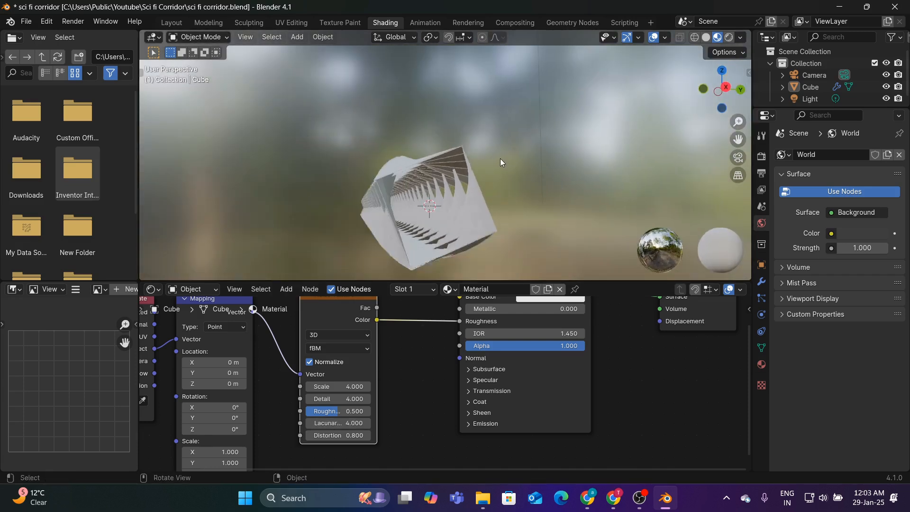
{"action": "scroll", "coordinate": [500, 159], "scroll_direction": "down", "scroll_amount": 2}
{"action": "left_click", "coordinate": [207, 22]}
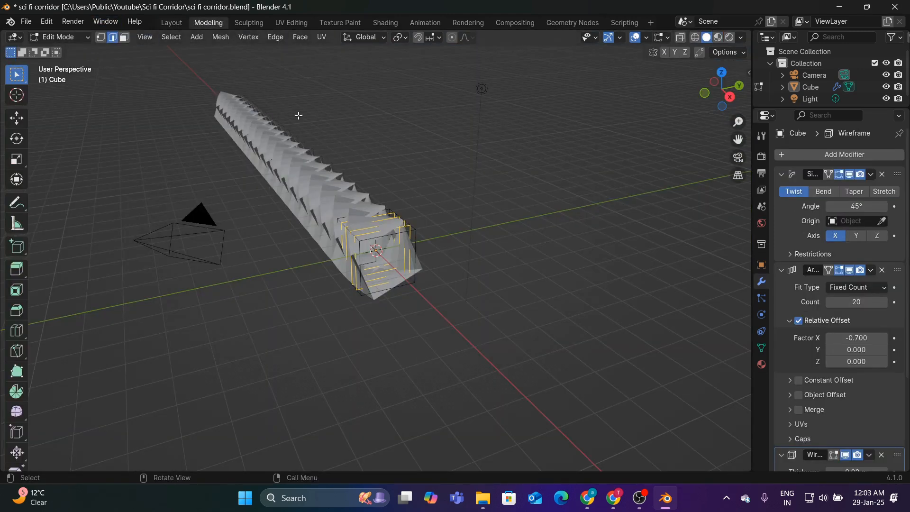
{"action": "left_click", "coordinate": [185, 27]}
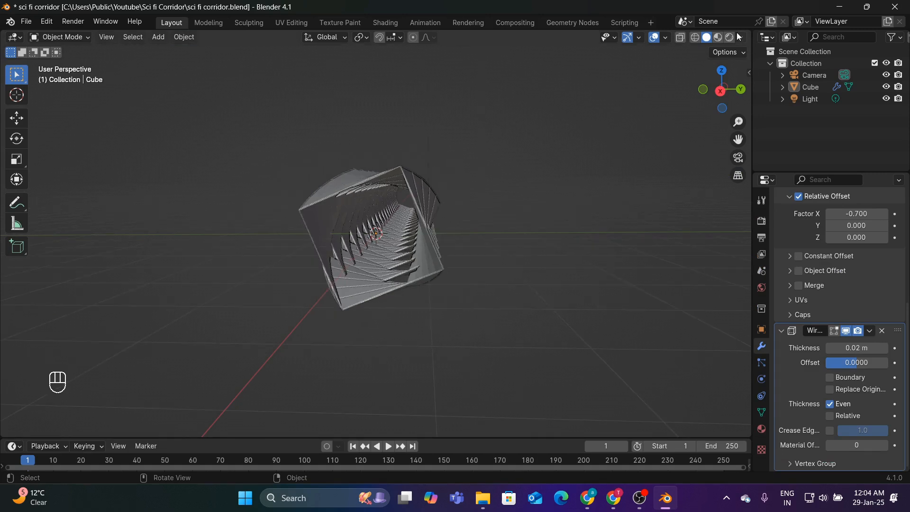
{"action": "left_click_drag", "start_coordinate": [748, 33], "coordinate": [740, 256]}
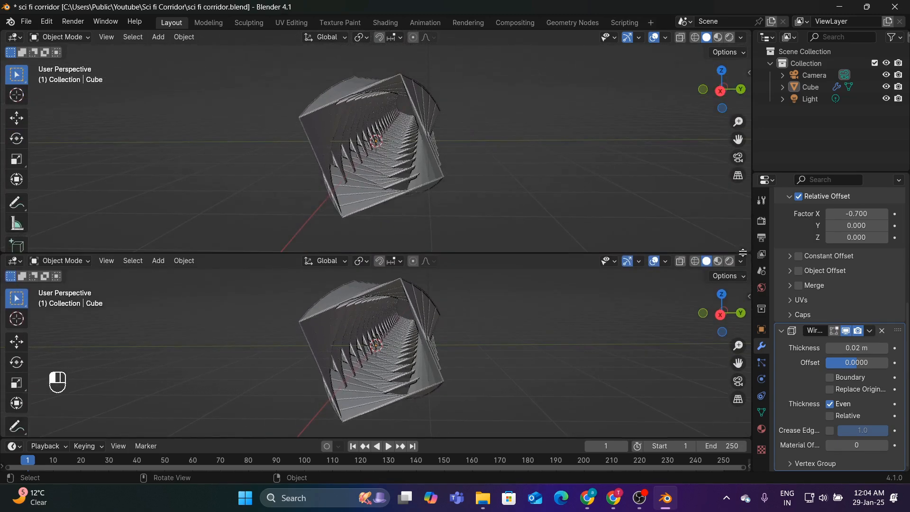
{"action": "left_click", "coordinate": [718, 38]}
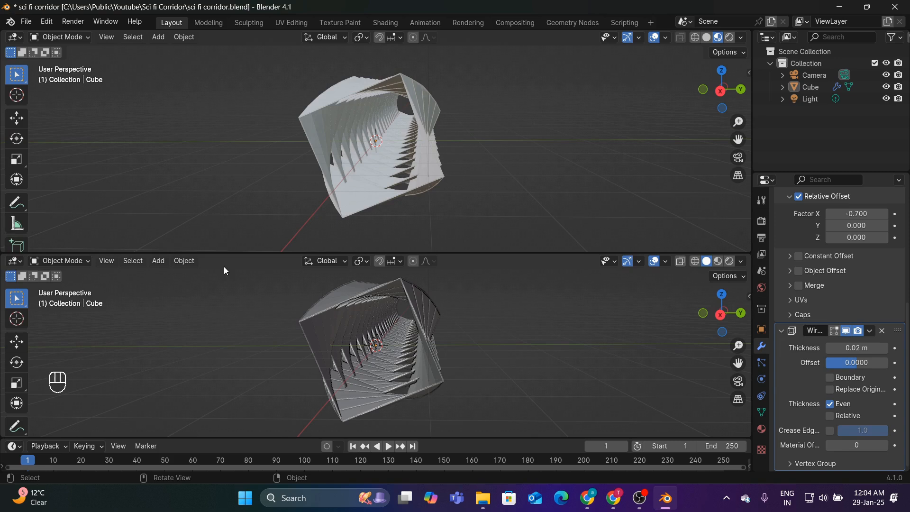
Change the second viewport area into a Shader Editor and enlarge it to fit the material's nodes
{"action": "left_click", "coordinate": [15, 261]}
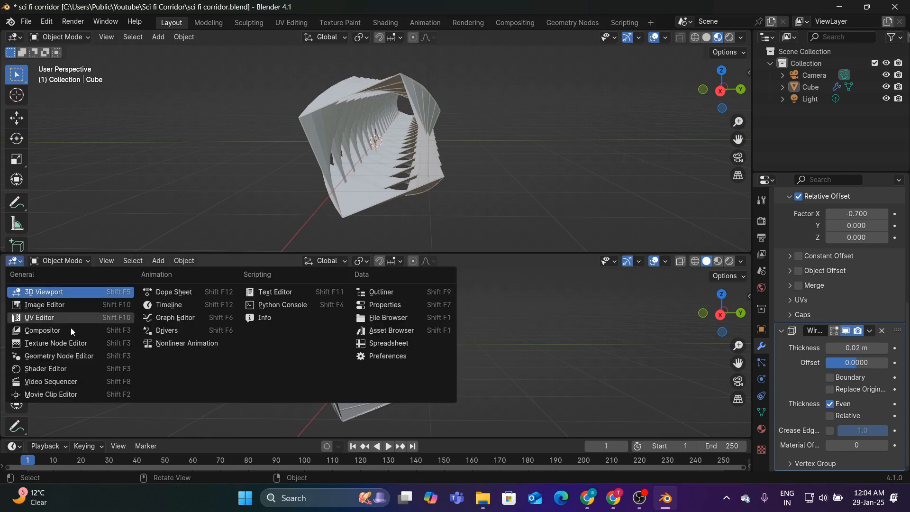
{"action": "left_click", "coordinate": [64, 370]}
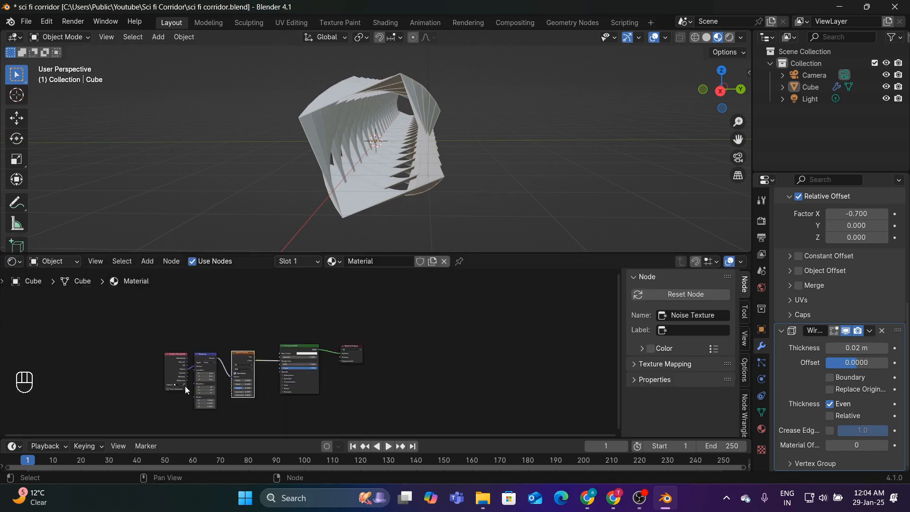
{"action": "scroll", "coordinate": [366, 326], "scroll_direction": "up", "scroll_amount": 5}
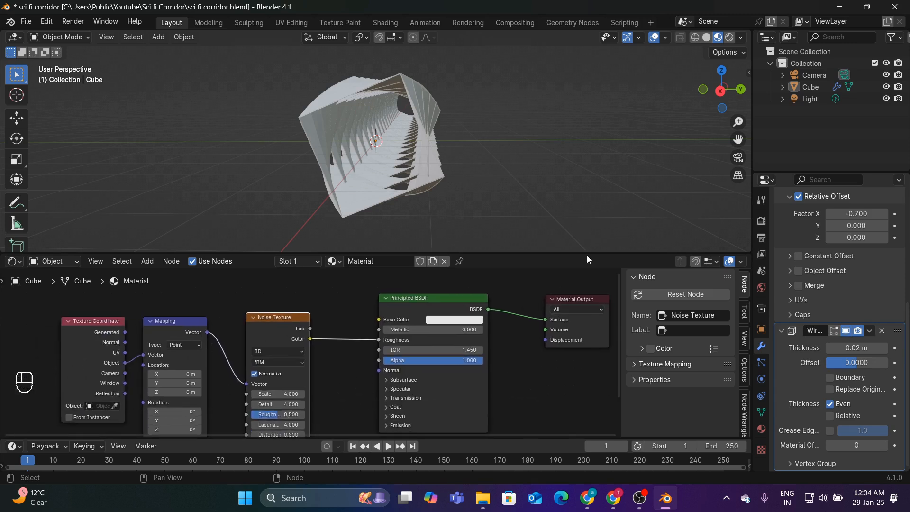
{"action": "left_click_drag", "start_coordinate": [559, 255], "coordinate": [540, 209]}
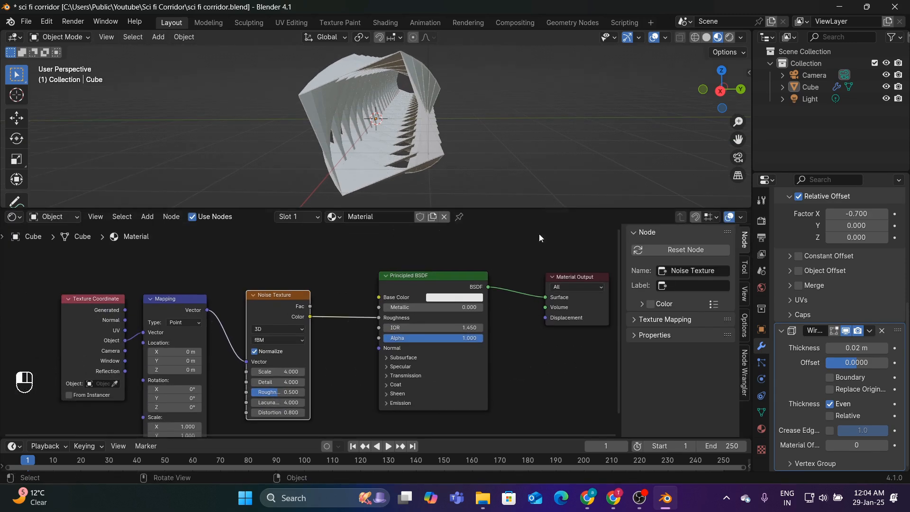
Shift the Noise Texture, Mapping and Texture Coordinate nodes away from the Principled BSDF to free space between them
{"action": "scroll", "coordinate": [521, 233], "scroll_direction": "up", "scroll_amount": 1}
{"action": "middle_click_drag", "start_coordinate": [447, 192], "coordinate": [469, 135]}
{"action": "middle_click_drag", "start_coordinate": [360, 303], "coordinate": [384, 255]}
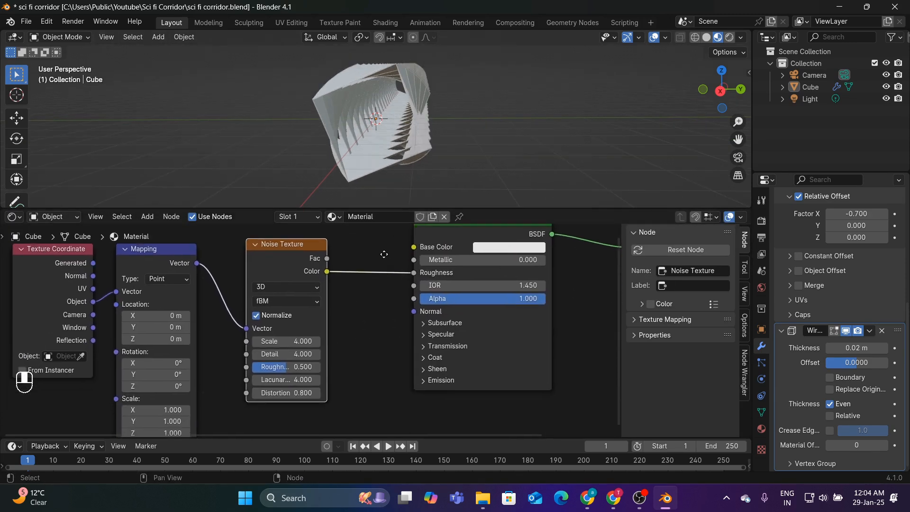
{"action": "scroll", "coordinate": [379, 265], "scroll_direction": "down", "scroll_amount": 1}
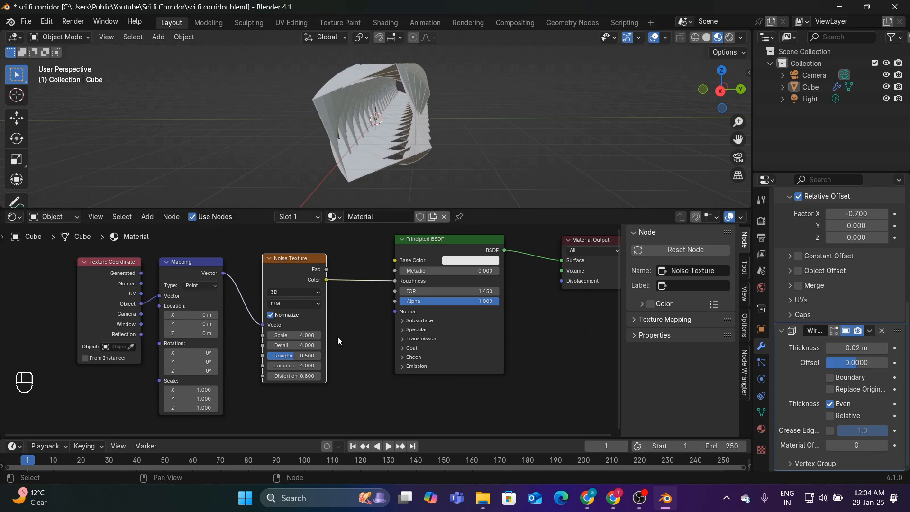
{"action": "left_click_drag", "start_coordinate": [295, 257], "coordinate": [278, 245]}
{"action": "left_click_drag", "start_coordinate": [182, 264], "coordinate": [177, 251]}
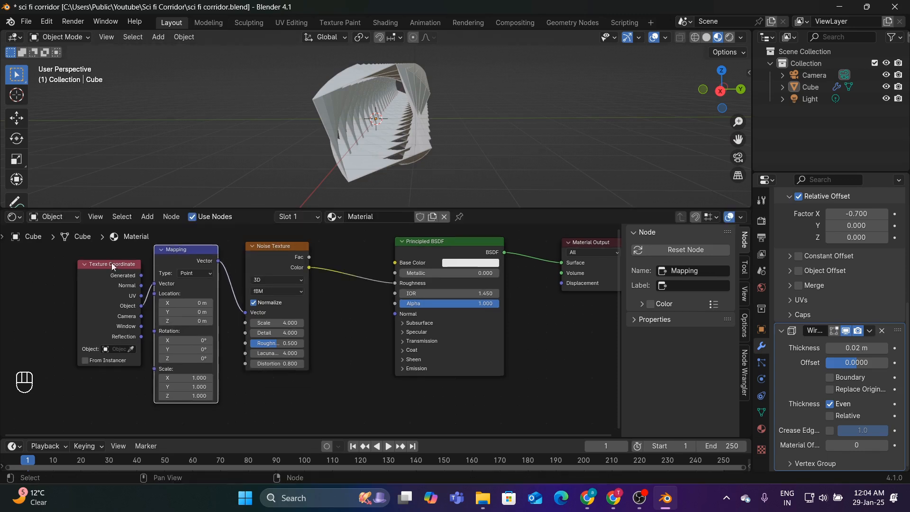
{"action": "left_click", "coordinate": [94, 260]}
{"action": "left_click_drag", "start_coordinate": [94, 260], "coordinate": [83, 257]}
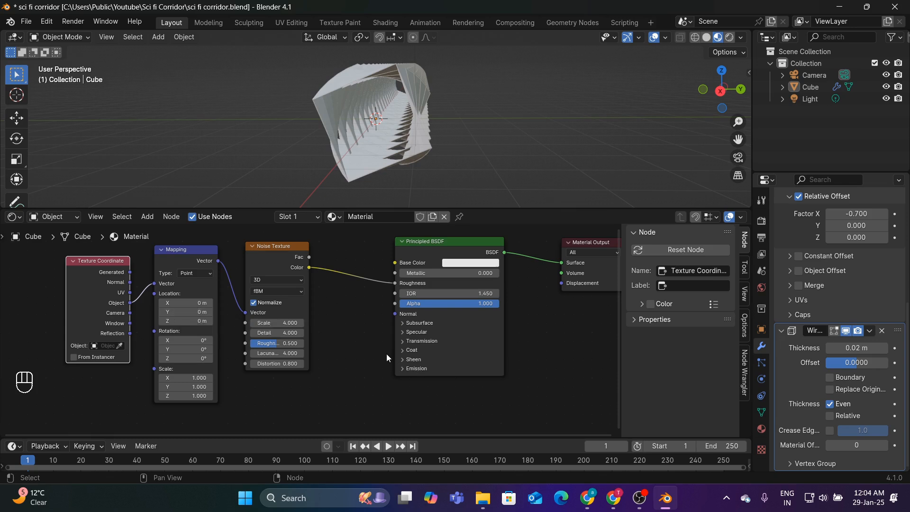
{"action": "middle_click_drag", "start_coordinate": [320, 406], "coordinate": [333, 404]}
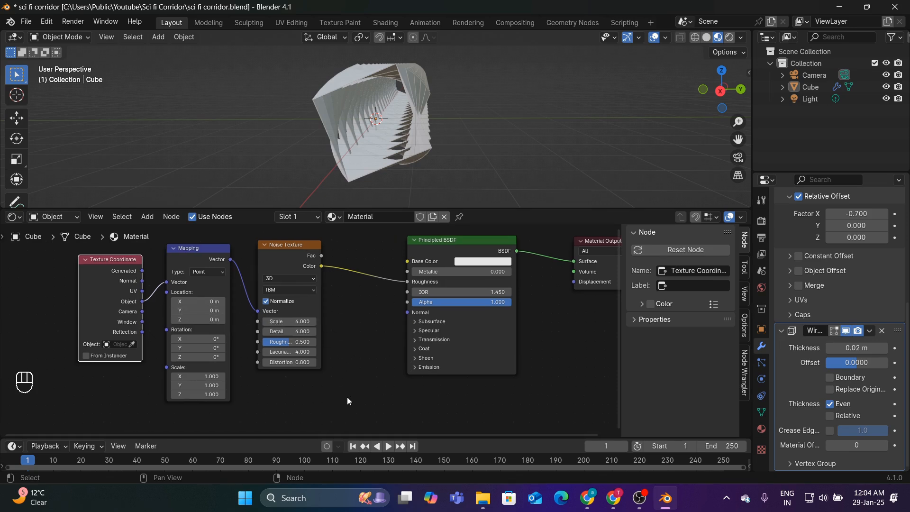
Set the Principled BSDF's base color to a darkened green with hue about 0.331 and saturation about 0.9
{"action": "left_click", "coordinate": [487, 262]}
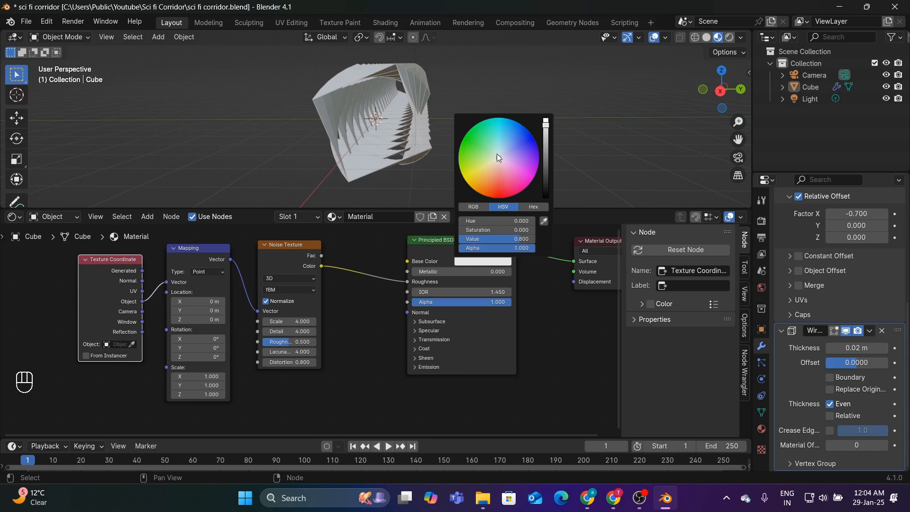
{"action": "left_click_drag", "start_coordinate": [497, 153], "coordinate": [474, 145]}
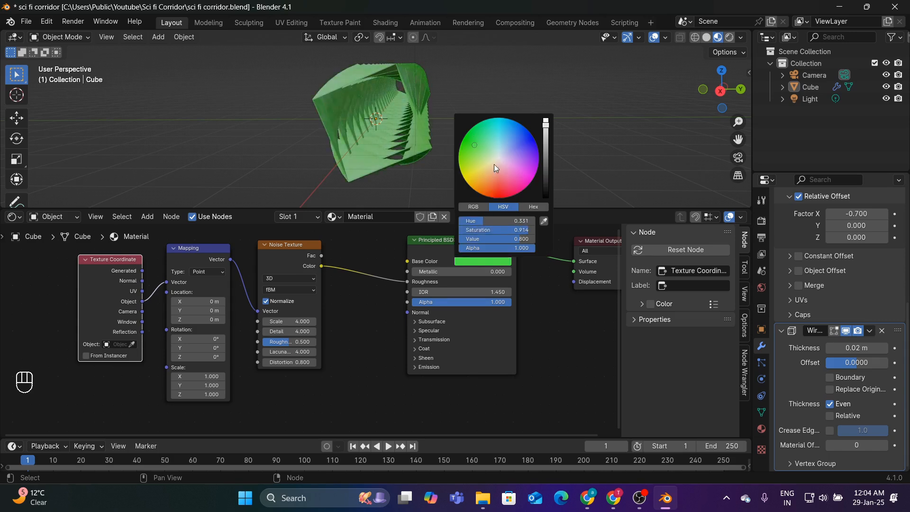
{"action": "left_click_drag", "start_coordinate": [546, 123], "coordinate": [545, 158]}
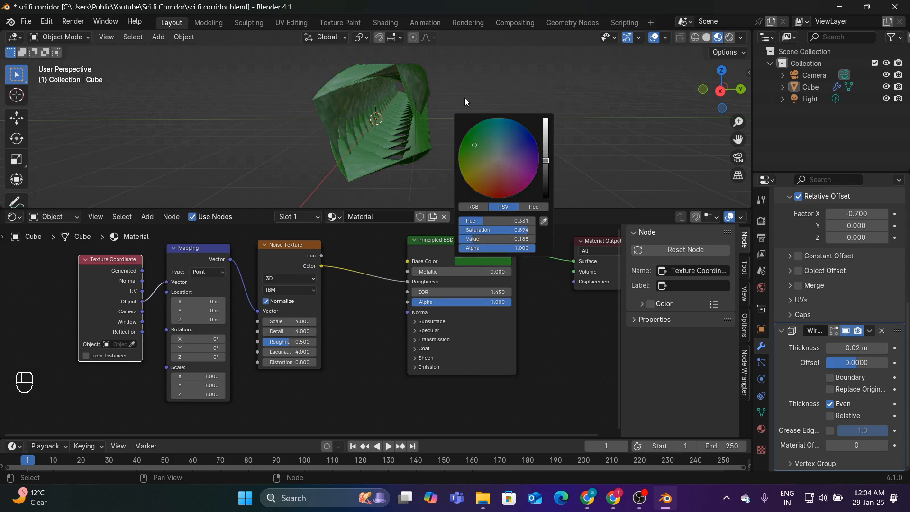
{"action": "middle_click_drag", "start_coordinate": [453, 80], "coordinate": [465, 94]}
{"action": "scroll", "coordinate": [379, 327], "scroll_direction": "up", "scroll_amount": 1}
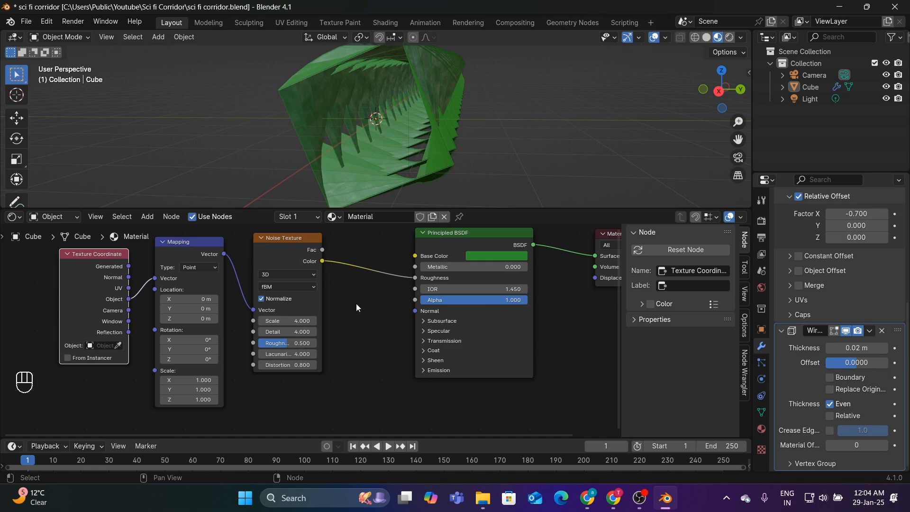
Add a Color Ramp node on the link between the Noise Texture's color and the Principled BSDF's roughness
{"action": "key", "text": "shift+a"}
{"action": "left_click", "coordinate": [325, 307]}
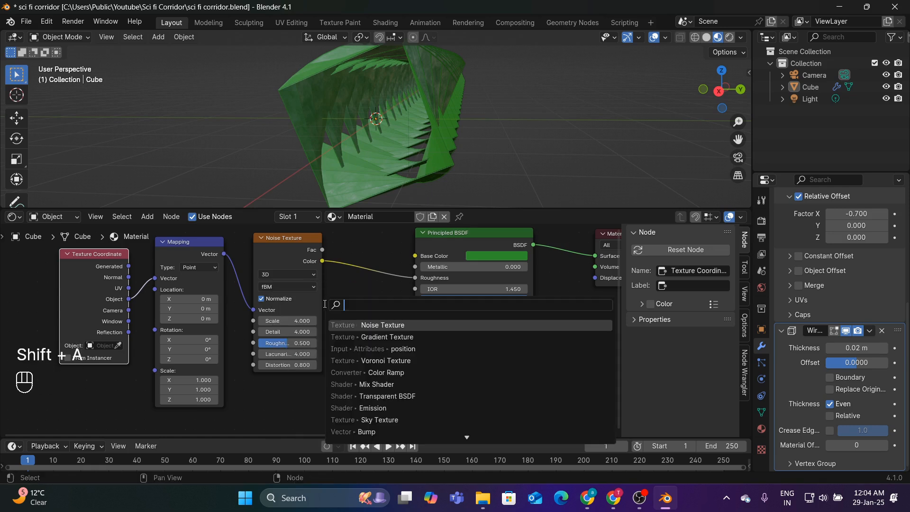
{"action": "type", "text": "colo"}
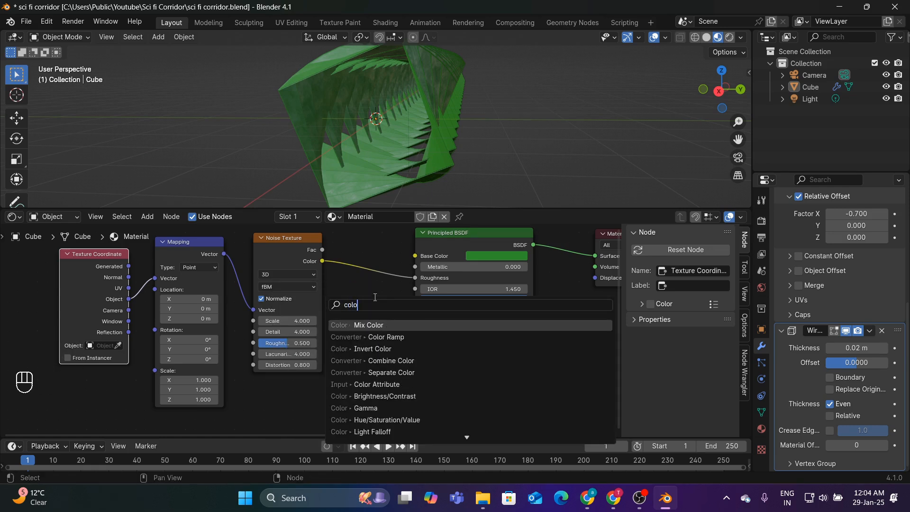
{"action": "left_click", "coordinate": [379, 337]}
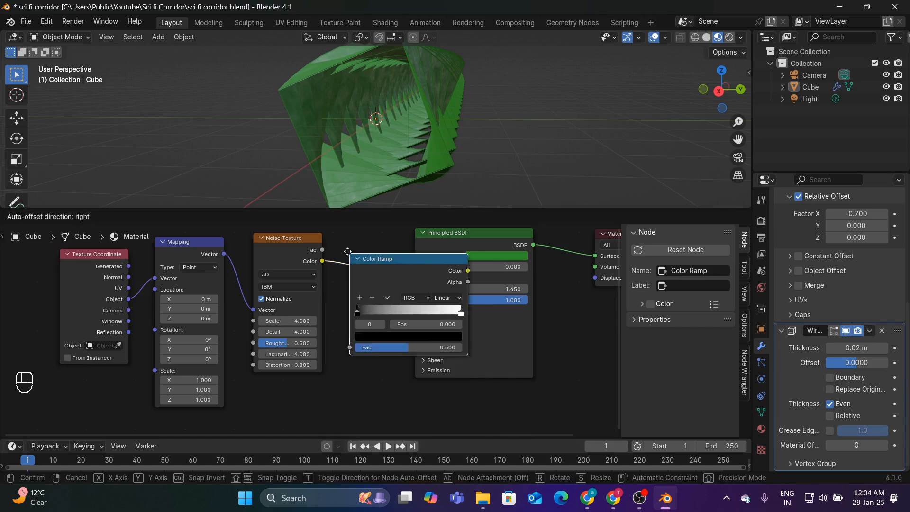
{"action": "left_click", "coordinate": [362, 250]}
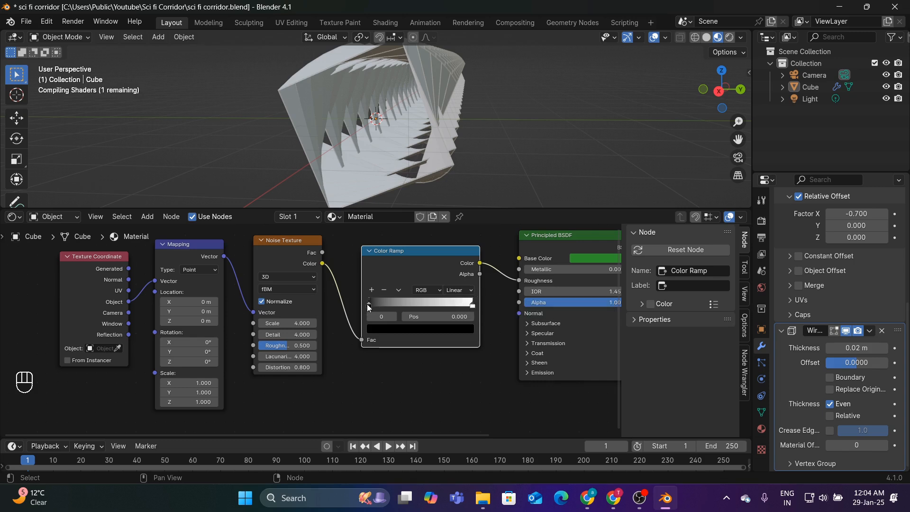
Move the Color Ramp closer to the Noise Texture, setting its black stop to position 0.407 and its white stop near the end
{"action": "left_click_drag", "start_coordinate": [369, 304], "coordinate": [376, 304]}
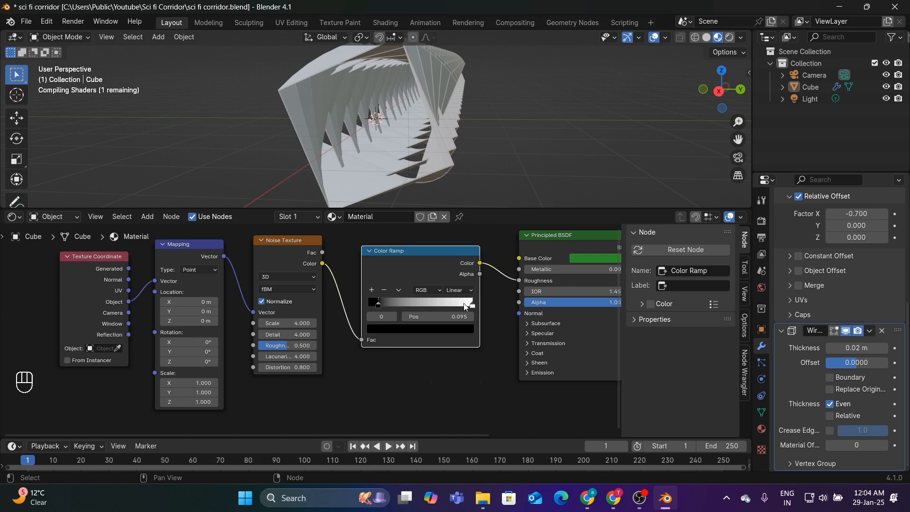
{"action": "left_click", "coordinate": [441, 304]}
{"action": "scroll", "coordinate": [379, 151], "scroll_direction": "up", "scroll_amount": 8}
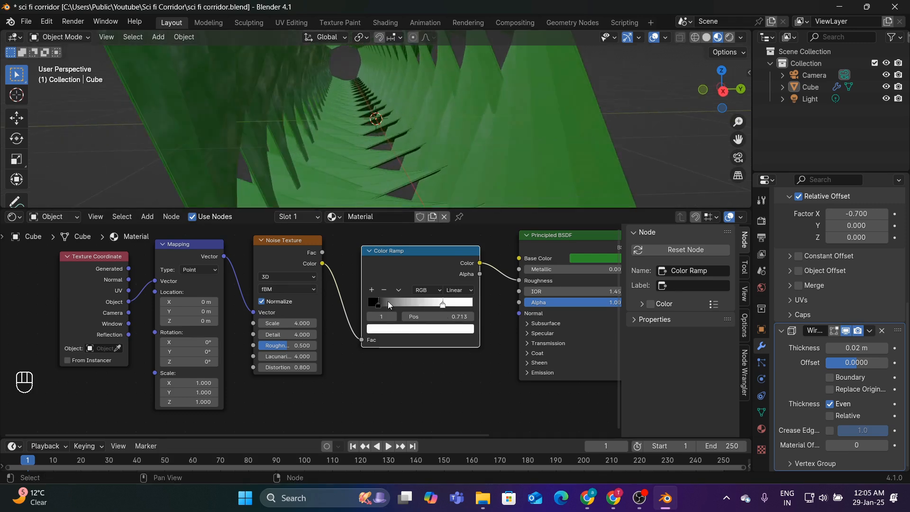
{"action": "key", "text": "g"}
{"action": "left_click", "coordinate": [355, 306]}
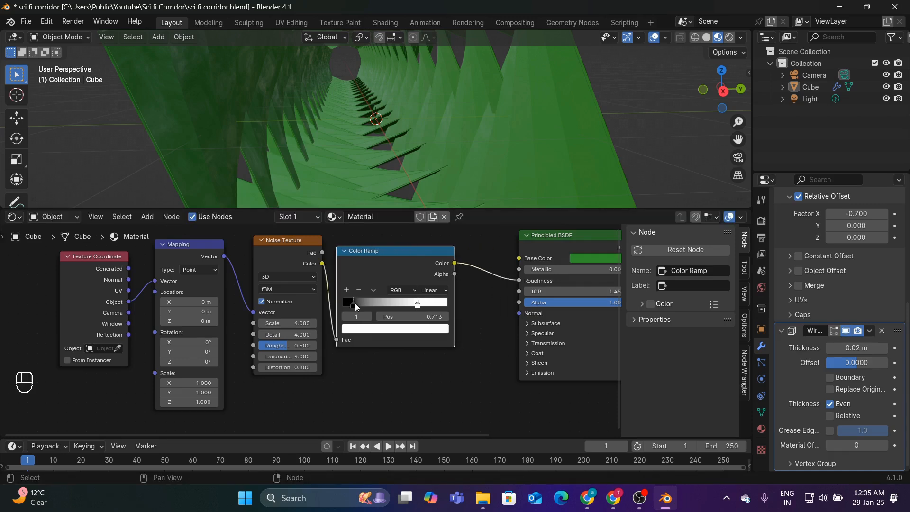
{"action": "left_click_drag", "start_coordinate": [355, 303], "coordinate": [389, 316]}
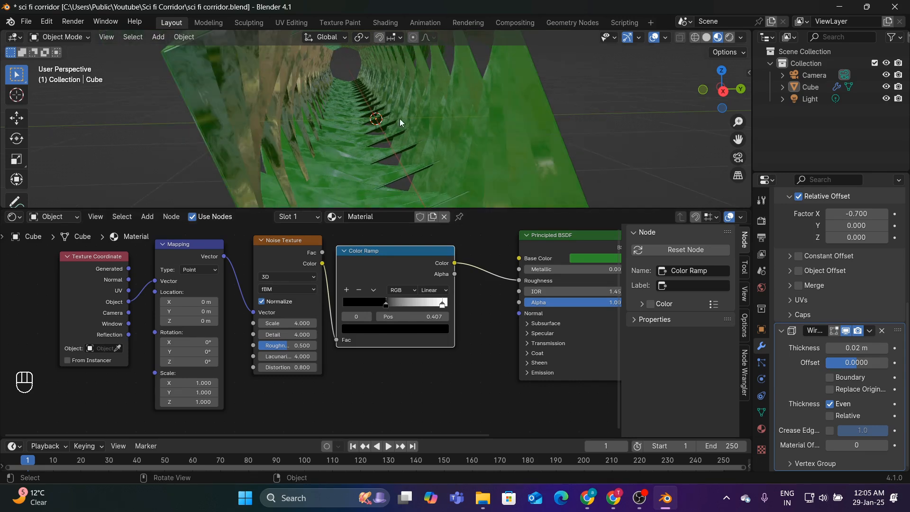
{"action": "mouse_move", "coordinate": [400, 118]}
{"action": "middle_mouse_down"}
{"action": "mouse_move", "coordinate": [367, 101]}
{"action": "mouse_move", "coordinate": [391, 112]}
{"action": "middle_mouse_up"}
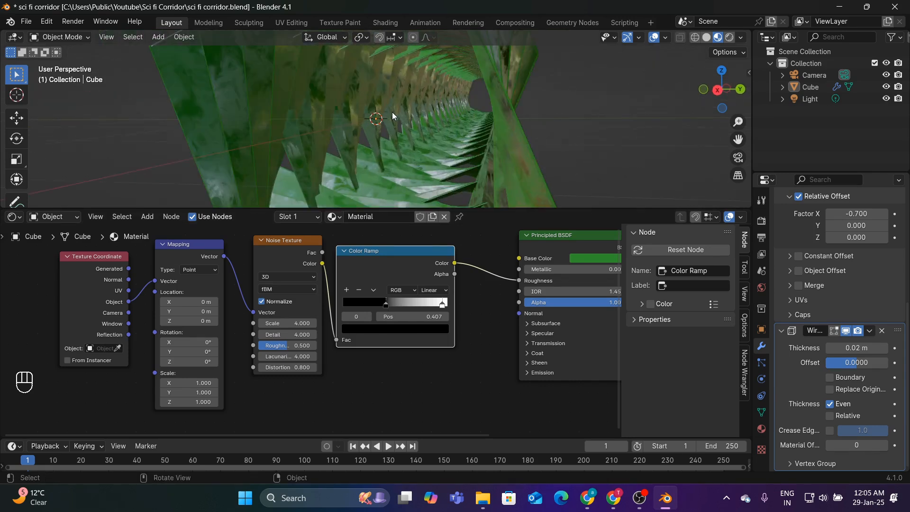
Try Ease interpolation on the Color Ramp and return it to Linear
{"action": "left_click", "coordinate": [432, 290]}
{"action": "left_click", "coordinate": [435, 314]}
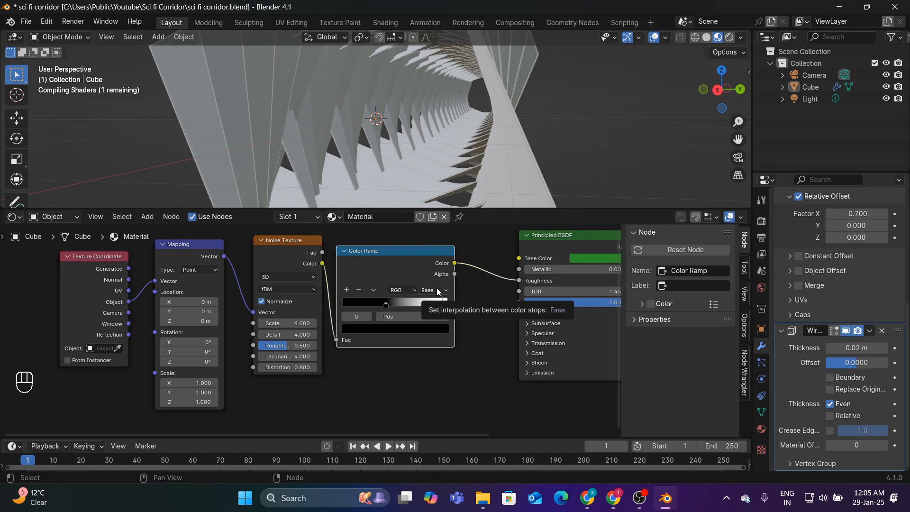
{"action": "left_click", "coordinate": [437, 290]}
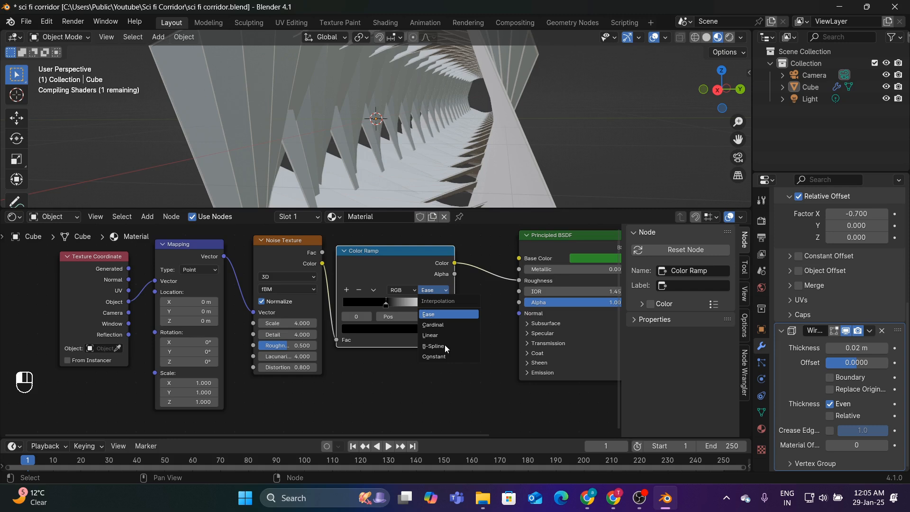
{"action": "left_click", "coordinate": [429, 336]}
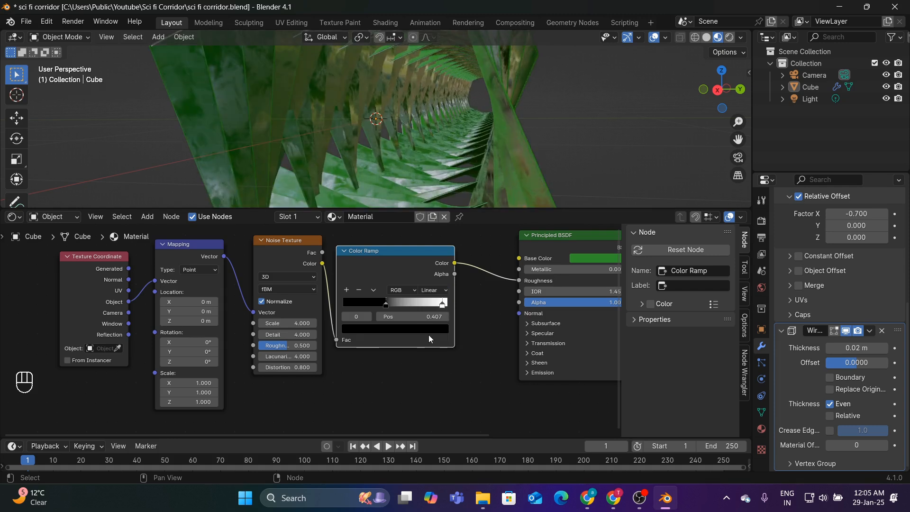
Darken the Principled BSDF's green base color to a value of about 0.072
{"action": "scroll", "coordinate": [402, 348], "scroll_direction": "down", "scroll_amount": 1}
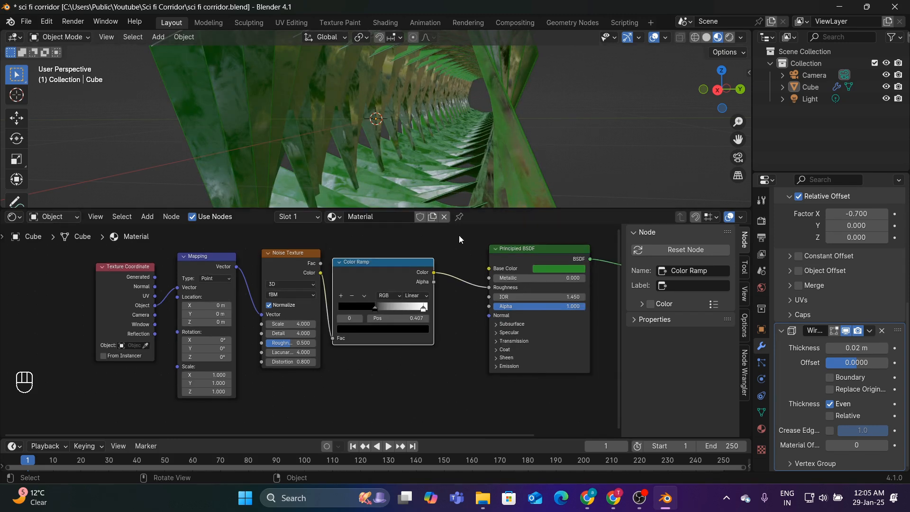
{"action": "left_click", "coordinate": [559, 269]}
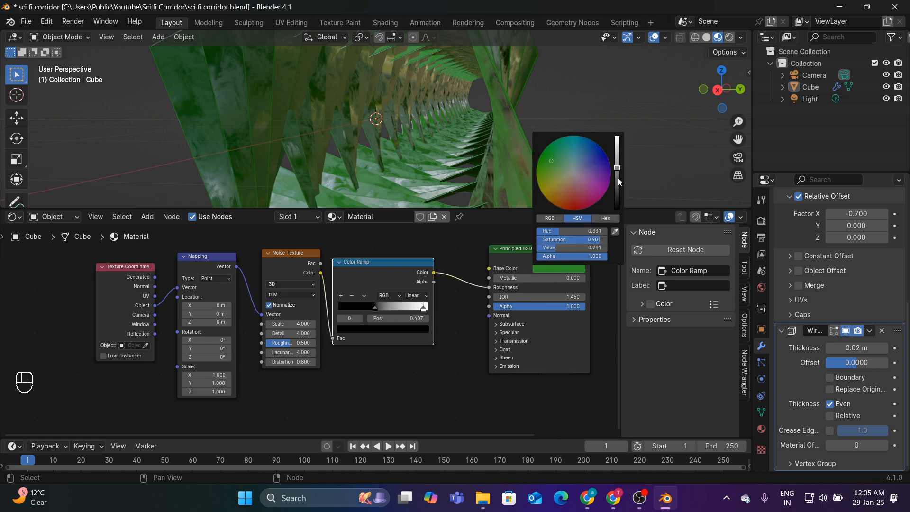
{"action": "left_click_drag", "start_coordinate": [617, 170], "coordinate": [617, 188]}
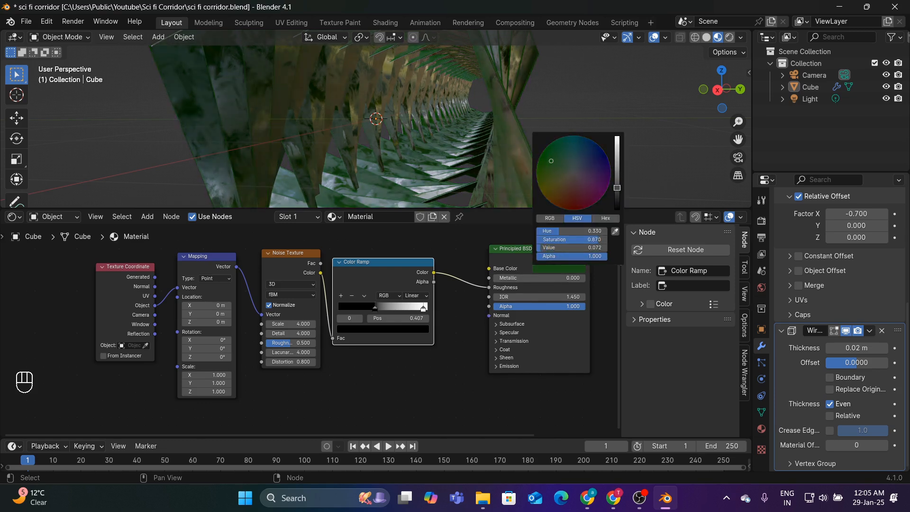
{"action": "mouse_move", "coordinate": [470, 138]}
{"action": "middle_mouse_down"}
{"action": "mouse_move", "coordinate": [486, 139]}
{"action": "mouse_move", "coordinate": [478, 152]}
{"action": "middle_mouse_up"}
Add a Bump node below the Color Ramp and connect its Normal output to the Principled BSDF's Normal input
{"action": "scroll", "coordinate": [487, 418], "scroll_direction": "down", "scroll_amount": 1}
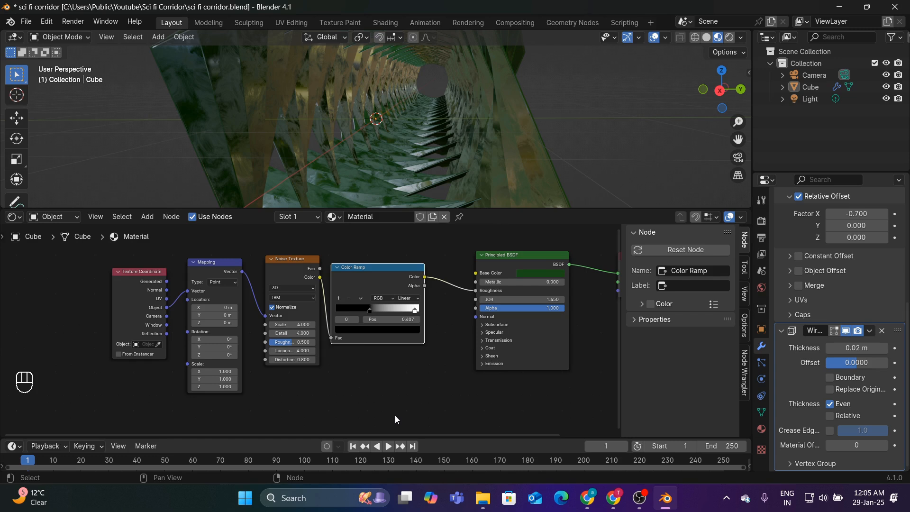
{"action": "key", "text": "shift+a"}
{"action": "left_click", "coordinate": [344, 336]}
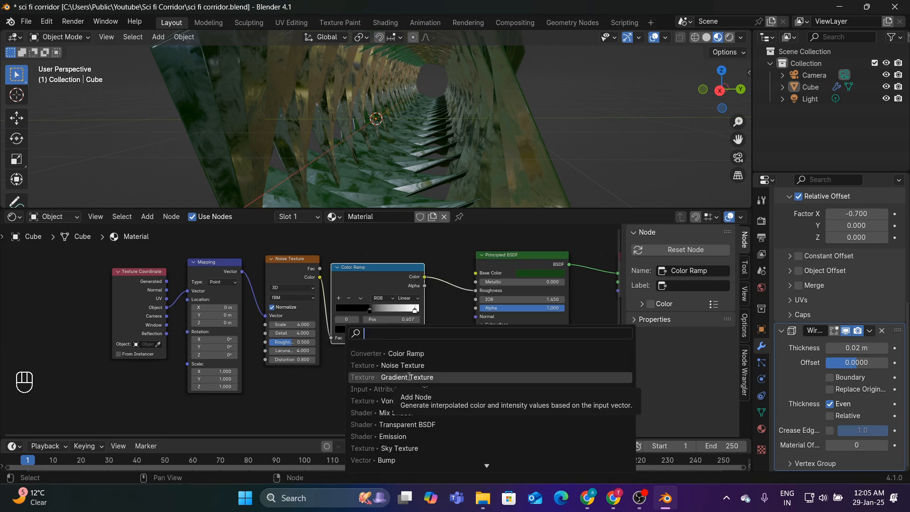
{"action": "type", "text": "bum"}
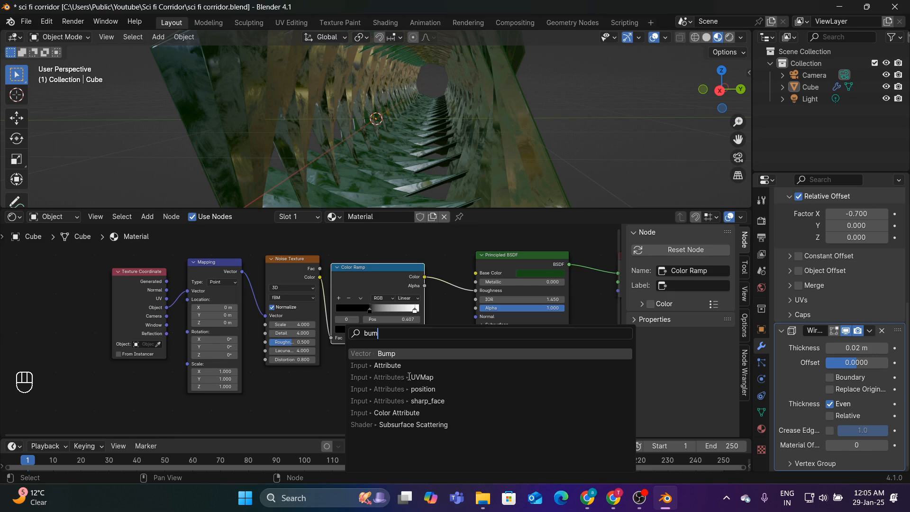
{"action": "left_click", "coordinate": [391, 353]}
{"action": "left_click", "coordinate": [370, 366]}
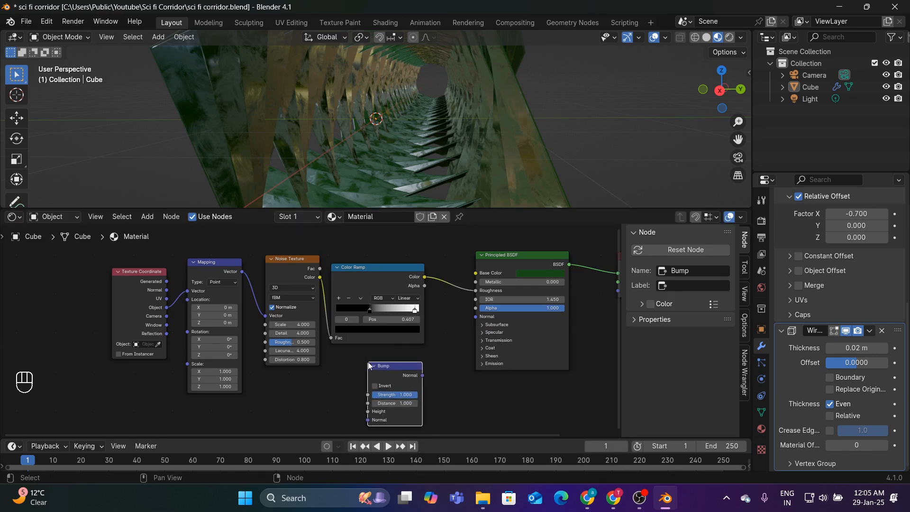
{"action": "mouse_move", "coordinate": [424, 373]}
{"action": "left_mouse_down"}
{"action": "mouse_move", "coordinate": [475, 317]}
{"action": "mouse_move", "coordinate": [421, 359]}
{"action": "mouse_move", "coordinate": [421, 380]}
{"action": "left_mouse_up"}
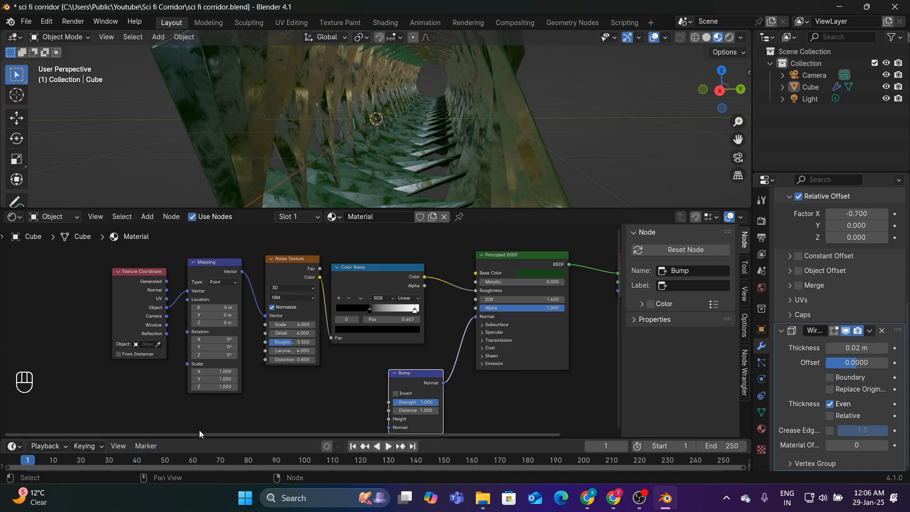
Add a Voronoi Texture node below the Noise Texture
{"action": "key", "text": "shift+a"}
{"action": "key", "text": "shift+a"}
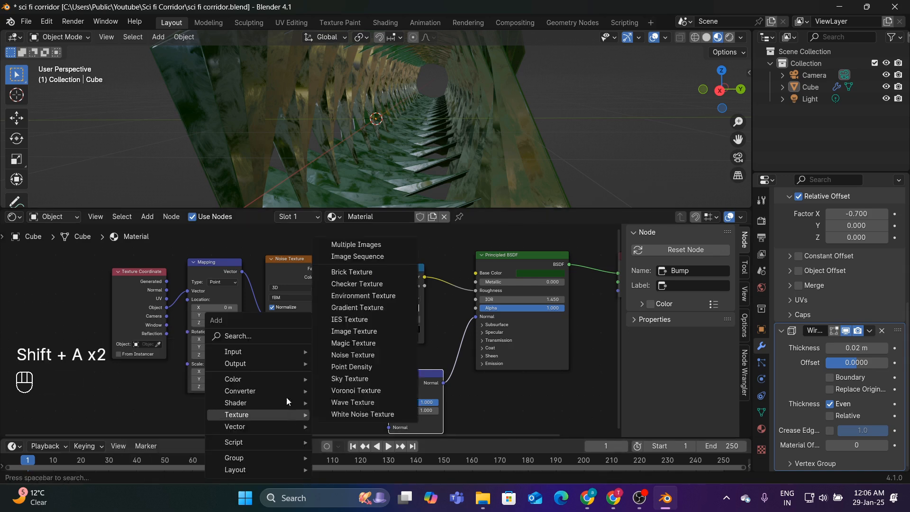
{"action": "left_click", "coordinate": [255, 335]}
{"action": "type", "text": "vor"}
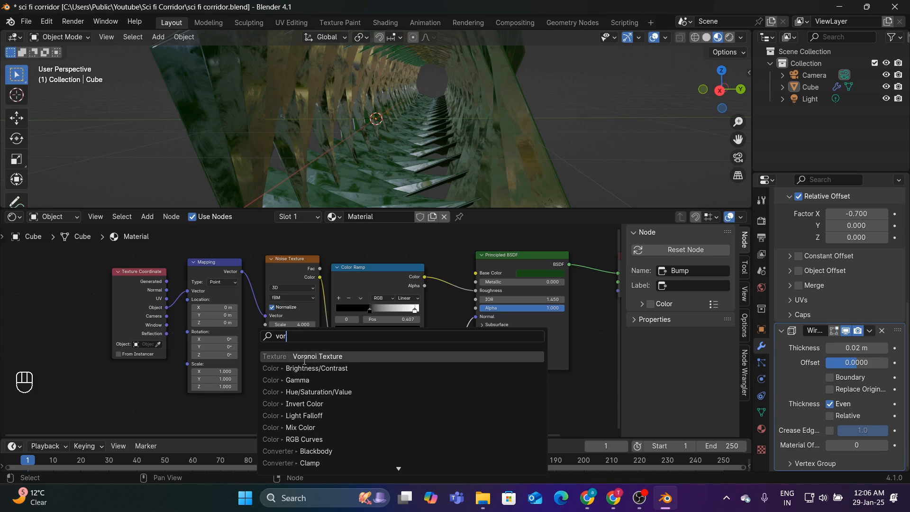
{"action": "left_click", "coordinate": [303, 357]}
{"action": "left_click", "coordinate": [266, 384]}
Connect the Voronoi Texture's Distance to the Bump's Height and the Mapping's Vector output to the Voronoi Texture's Vector input
{"action": "scroll", "coordinate": [393, 377], "scroll_direction": "down", "scroll_amount": 3}
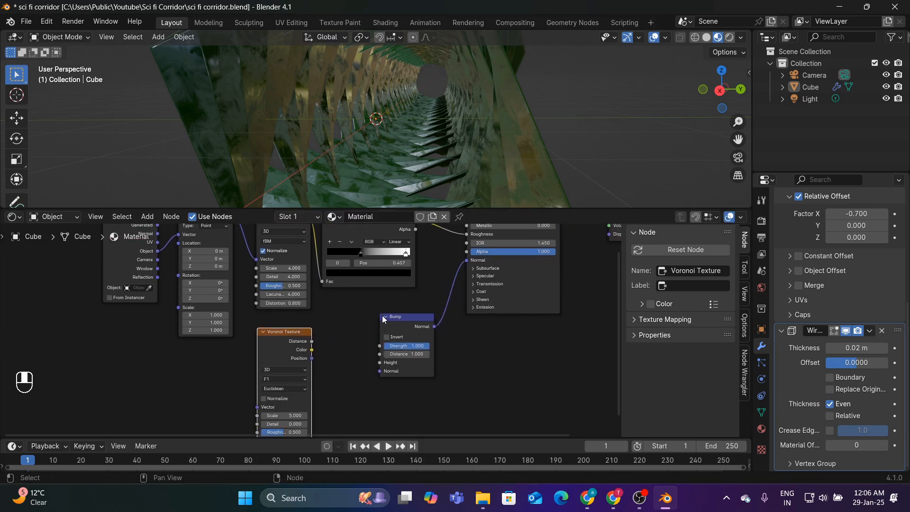
{"action": "left_click_drag", "start_coordinate": [311, 340], "coordinate": [374, 360]}
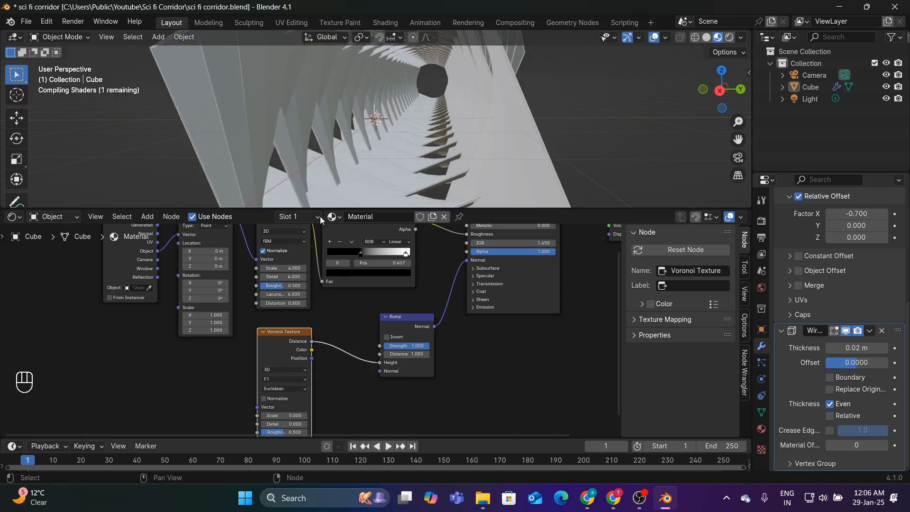
{"action": "middle_click_drag", "start_coordinate": [226, 264], "coordinate": [181, 298]}
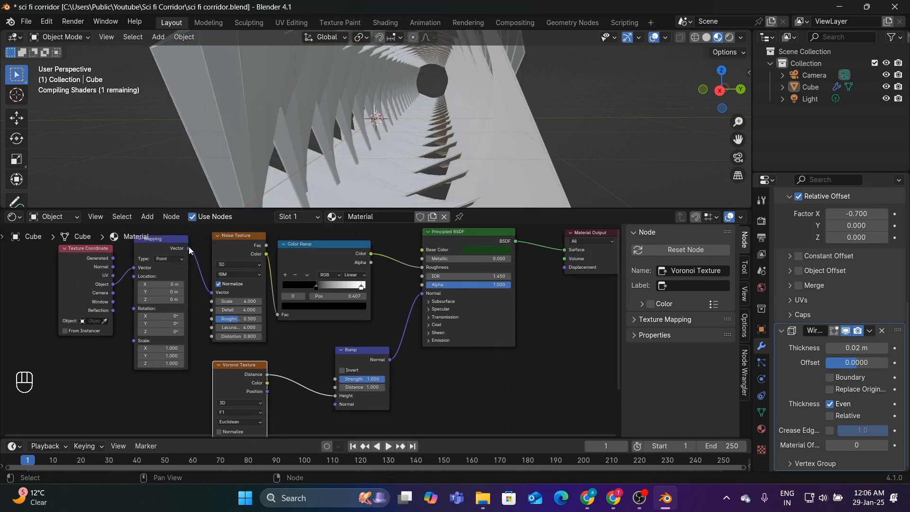
{"action": "left_click_drag", "start_coordinate": [188, 249], "coordinate": [209, 364]}
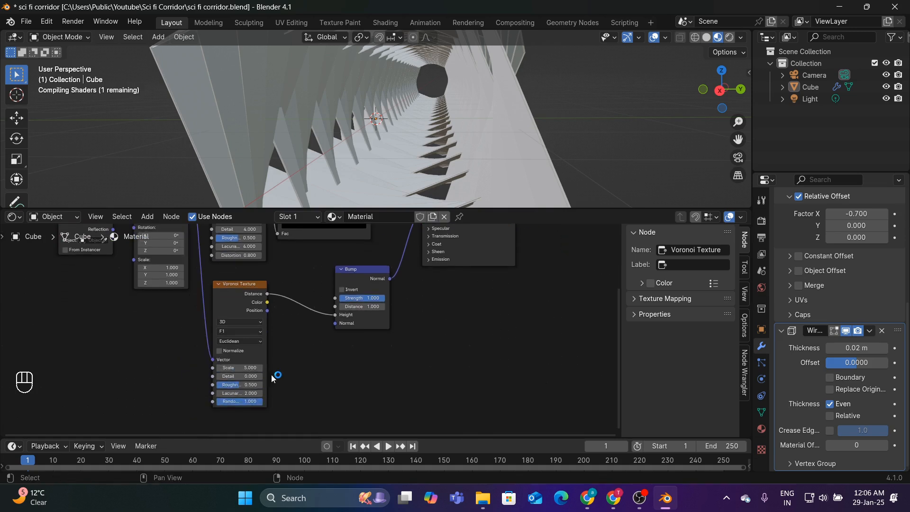
Set the Principled BSDF's base color to a dark brown hue
{"action": "scroll", "coordinate": [354, 349], "scroll_direction": "down", "scroll_amount": 3}
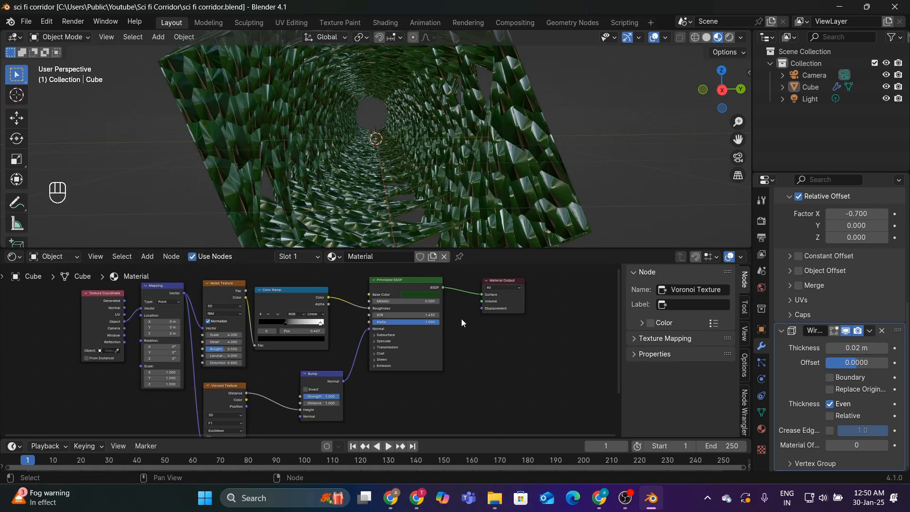
{"action": "left_click", "coordinate": [416, 296]}
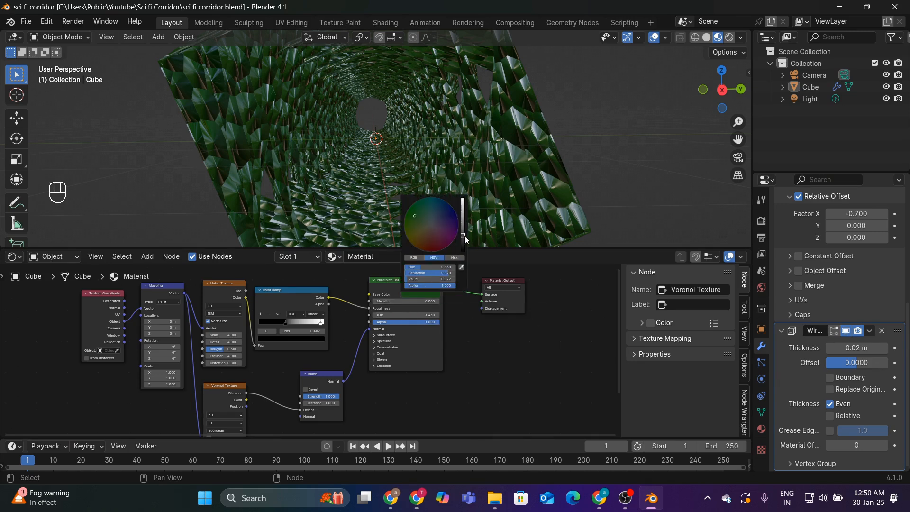
{"action": "left_click_drag", "start_coordinate": [463, 236], "coordinate": [462, 236]}
{"action": "left_click_drag", "start_coordinate": [413, 216], "coordinate": [422, 238]}
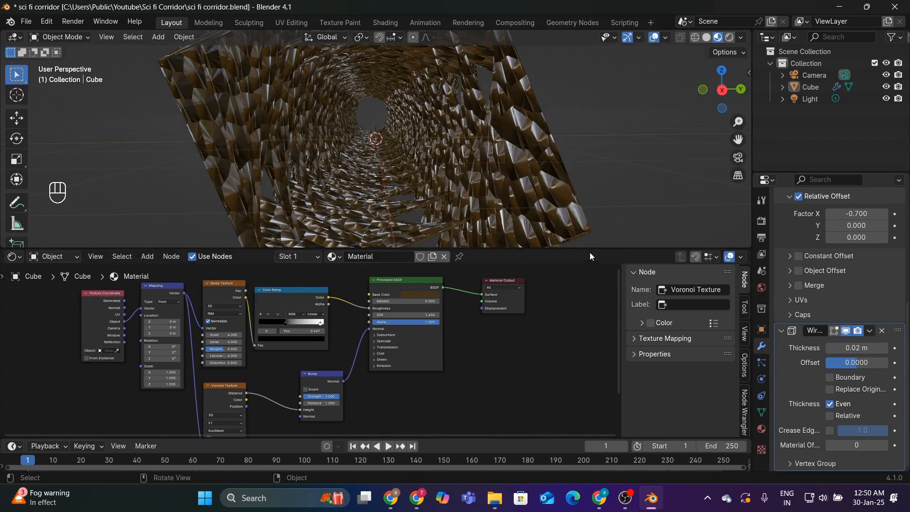
{"action": "left_click_drag", "start_coordinate": [590, 249], "coordinate": [573, 274]}
{"action": "scroll", "coordinate": [558, 307], "scroll_direction": "up", "scroll_amount": 2}
{"action": "scroll", "coordinate": [522, 208], "scroll_direction": "up", "scroll_amount": 2}
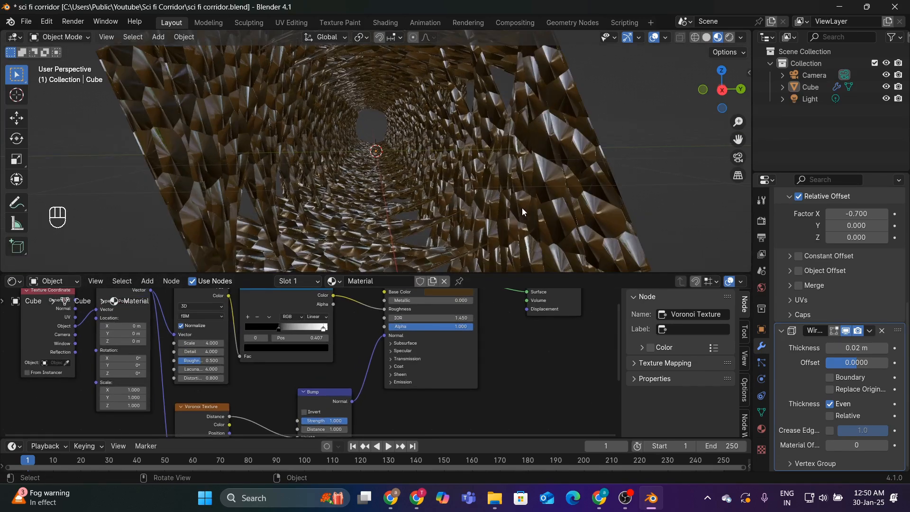
{"action": "mouse_move", "coordinate": [522, 207]}
{"action": "middle_mouse_down"}
{"action": "mouse_move", "coordinate": [505, 209]}
{"action": "mouse_move", "coordinate": [527, 200]}
{"action": "middle_mouse_up"}
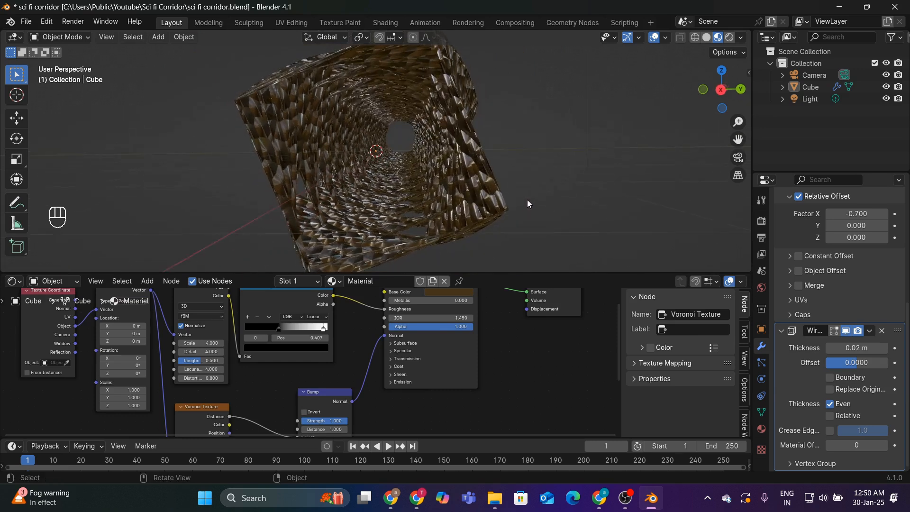
In the World shader, set the Background strength to 0 and its color to near black
{"action": "left_click", "coordinate": [50, 280]}
{"action": "left_click", "coordinate": [53, 323]}
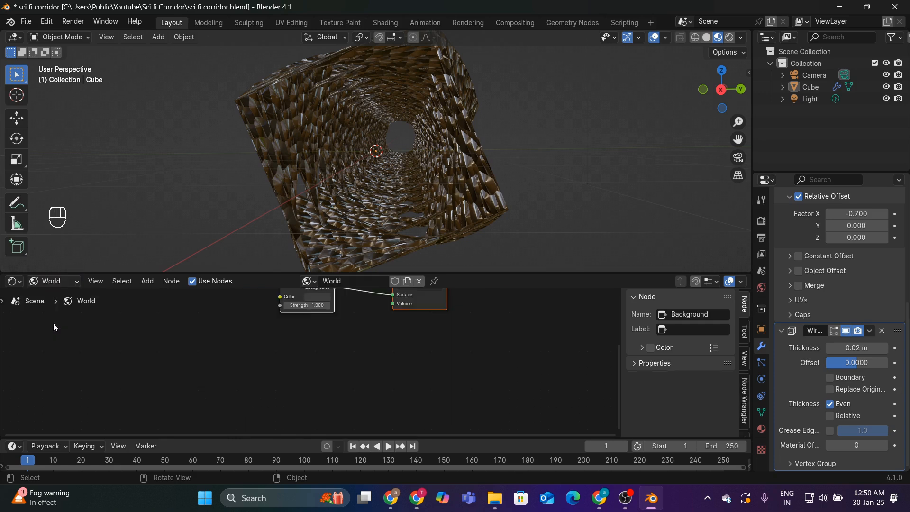
{"action": "scroll", "coordinate": [383, 413], "scroll_direction": "up", "scroll_amount": 4}
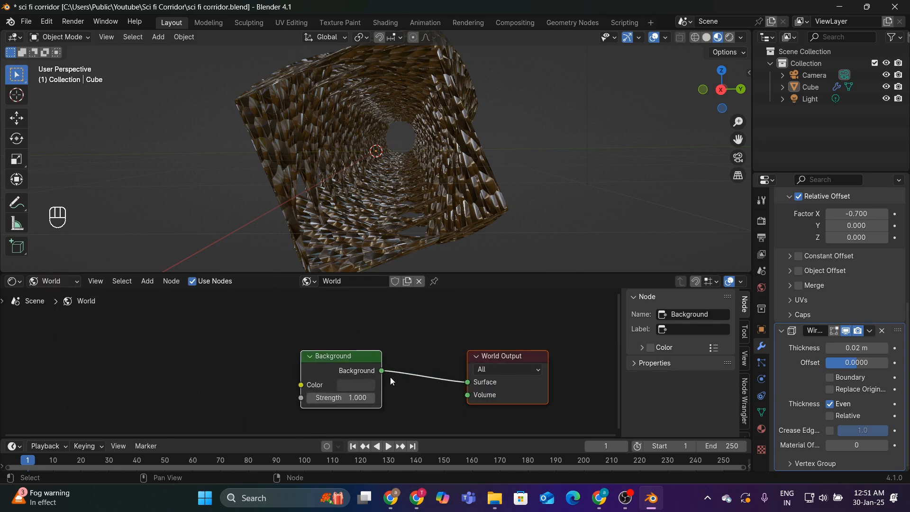
{"action": "left_click_drag", "start_coordinate": [353, 379], "coordinate": [327, 380]}
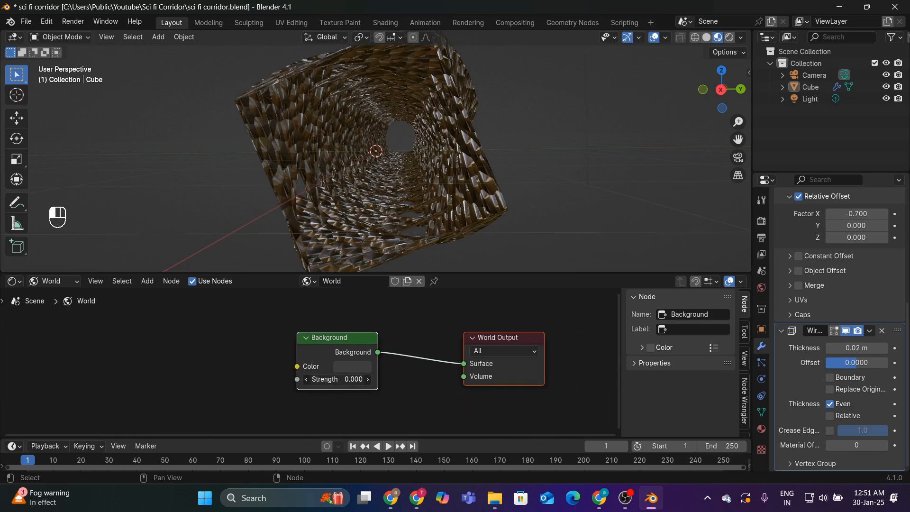
{"action": "left_click", "coordinate": [352, 369]}
{"action": "left_click_drag", "start_coordinate": [448, 261], "coordinate": [449, 286]}
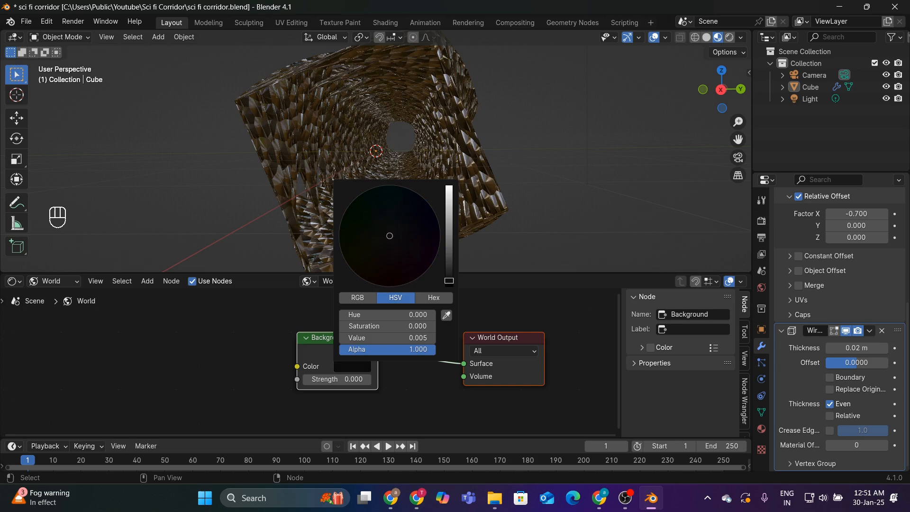
Add a point light at the origin and set its power to 200 W
{"action": "middle_click_drag", "start_coordinate": [536, 169], "coordinate": [533, 171]}
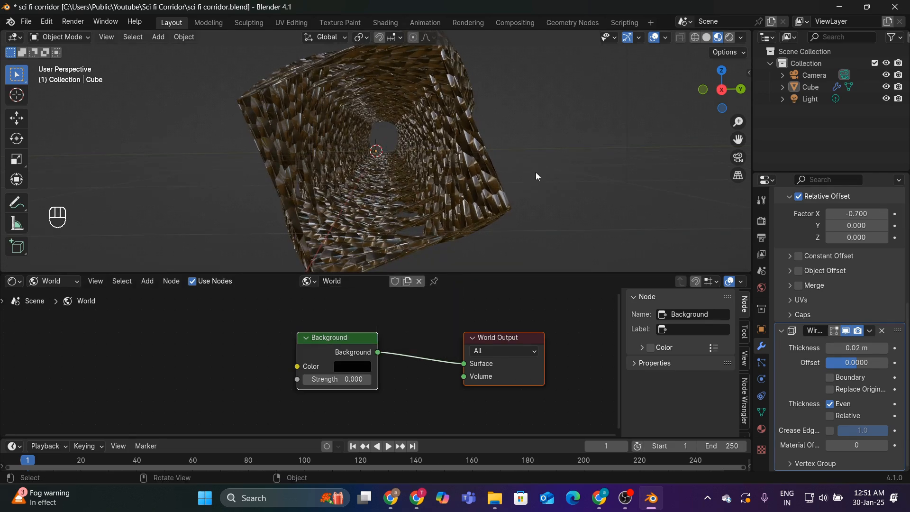
{"action": "key", "text": "shift+a"}
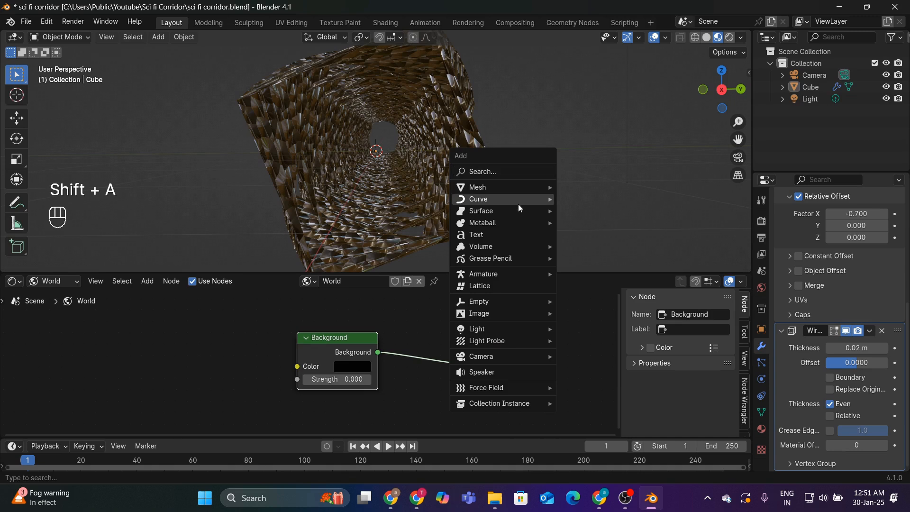
{"action": "mouse_move", "coordinate": [491, 332]}
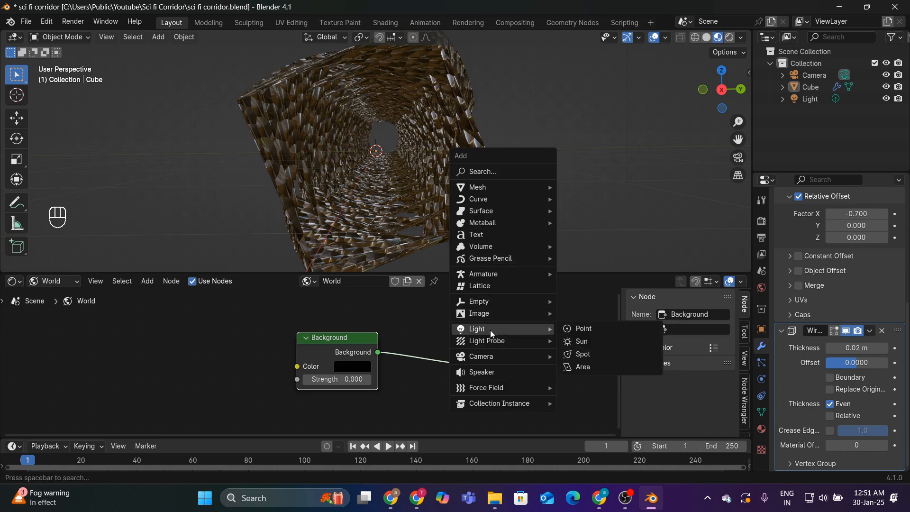
{"action": "left_click", "coordinate": [573, 329]}
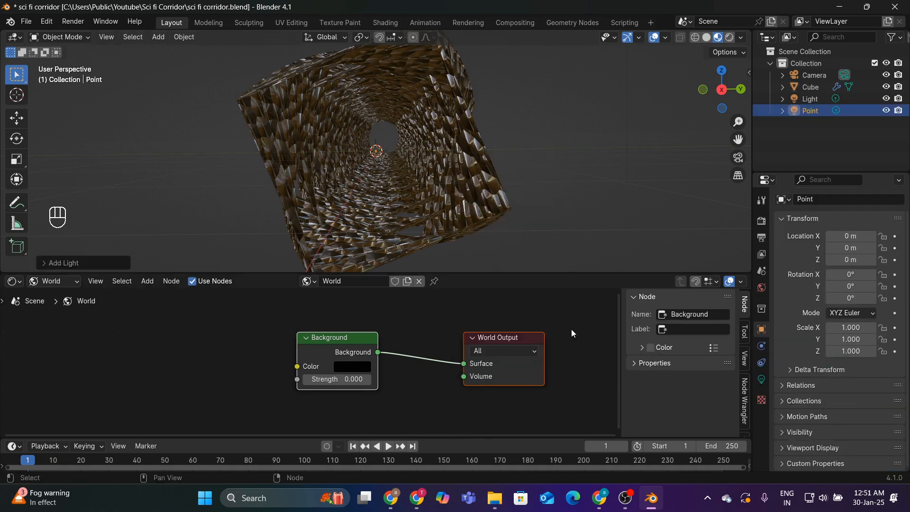
{"action": "left_click", "coordinate": [762, 379]}
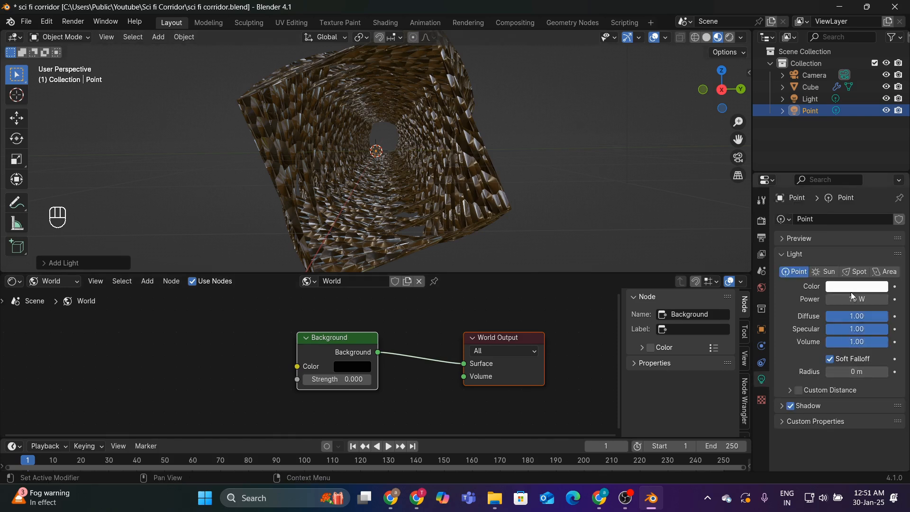
{"action": "left_click", "coordinate": [853, 298]}
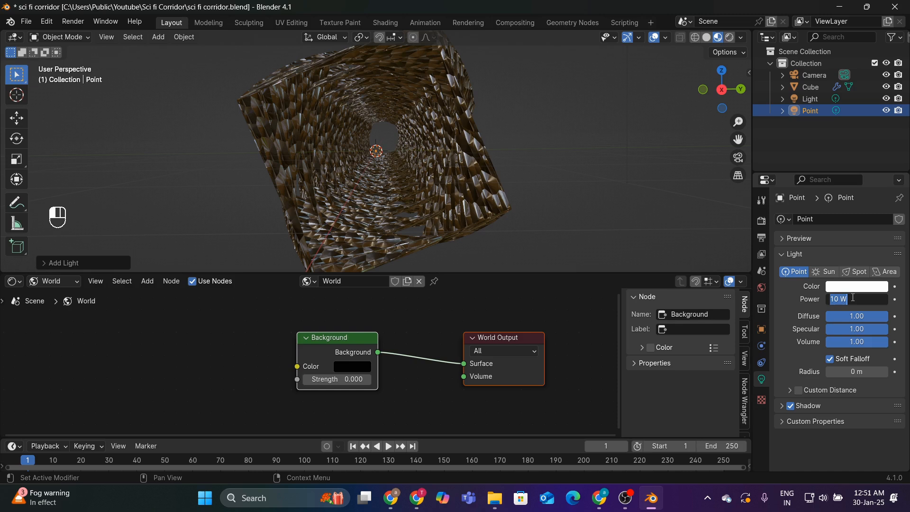
{"action": "type", "text": "200"}
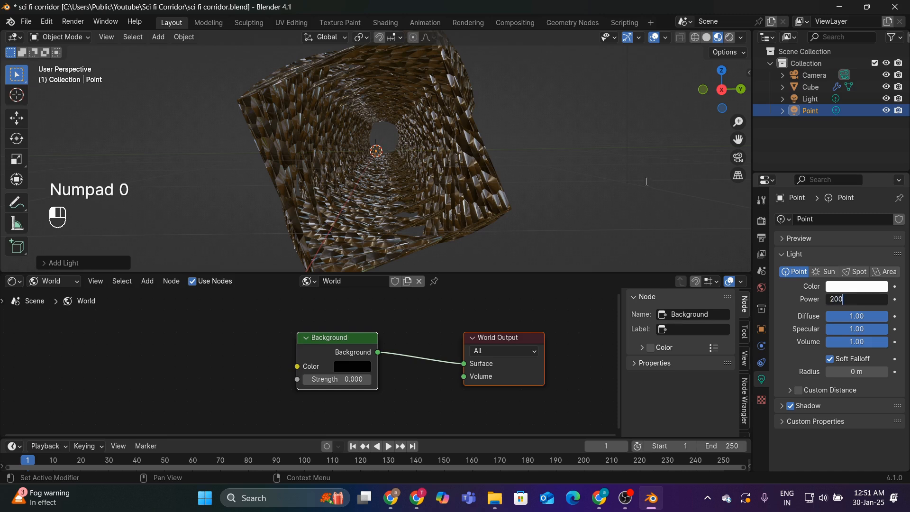
{"action": "left_click", "coordinate": [647, 181]}
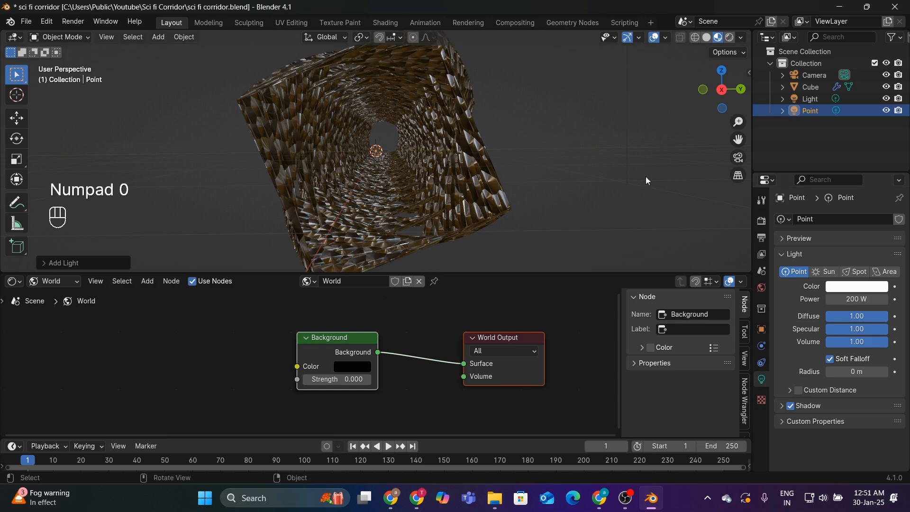
With the viewport in Rendered shading, give the point light a light red color and set its power to 300 W
{"action": "left_click", "coordinate": [731, 38]}
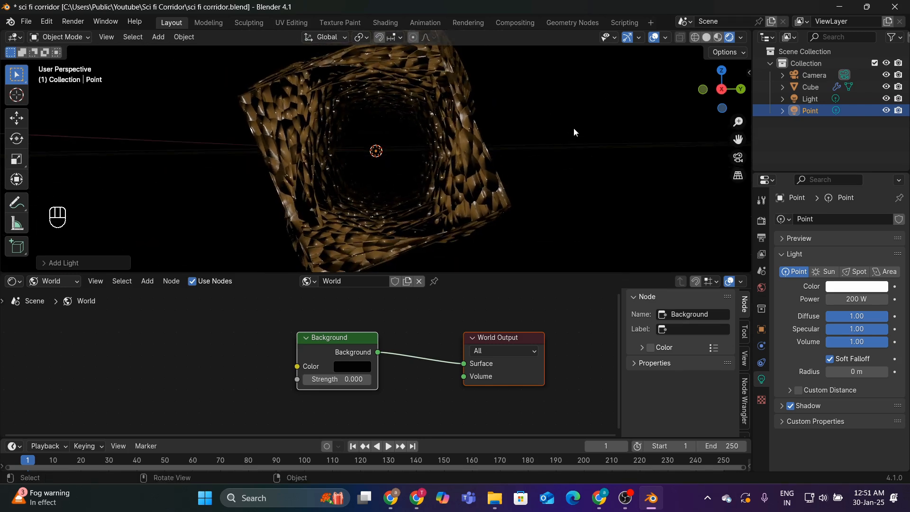
{"action": "middle_click_drag", "start_coordinate": [573, 127], "coordinate": [588, 142]}
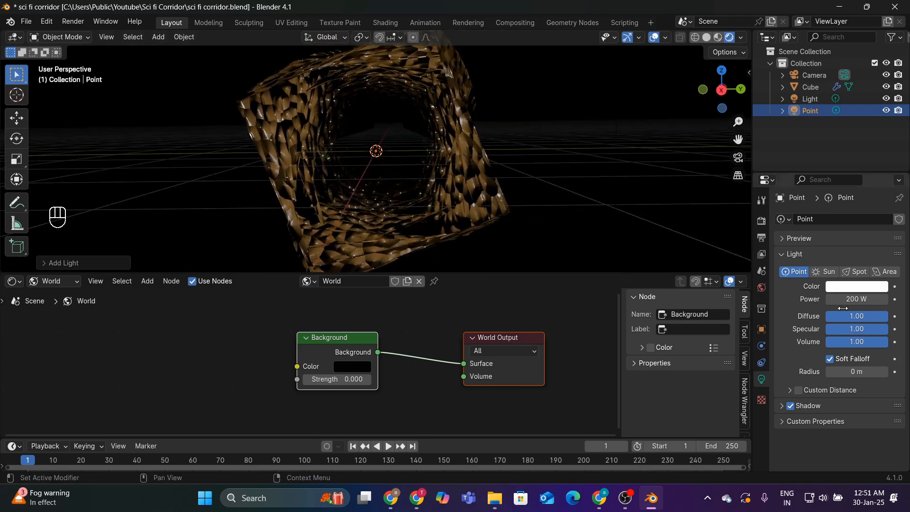
{"action": "left_click", "coordinate": [857, 287]}
{"action": "left_click_drag", "start_coordinate": [817, 164], "coordinate": [821, 199]}
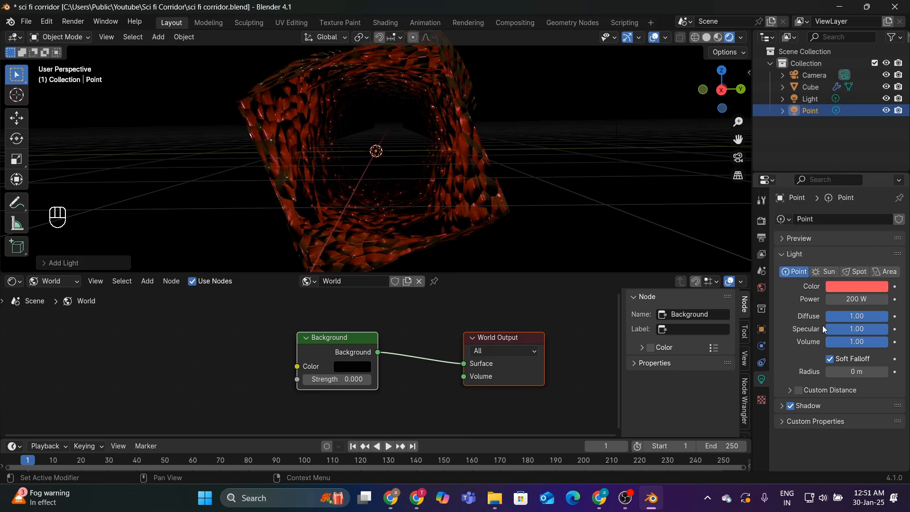
{"action": "left_click", "coordinate": [853, 299]}
{"action": "type", "text": "300"}
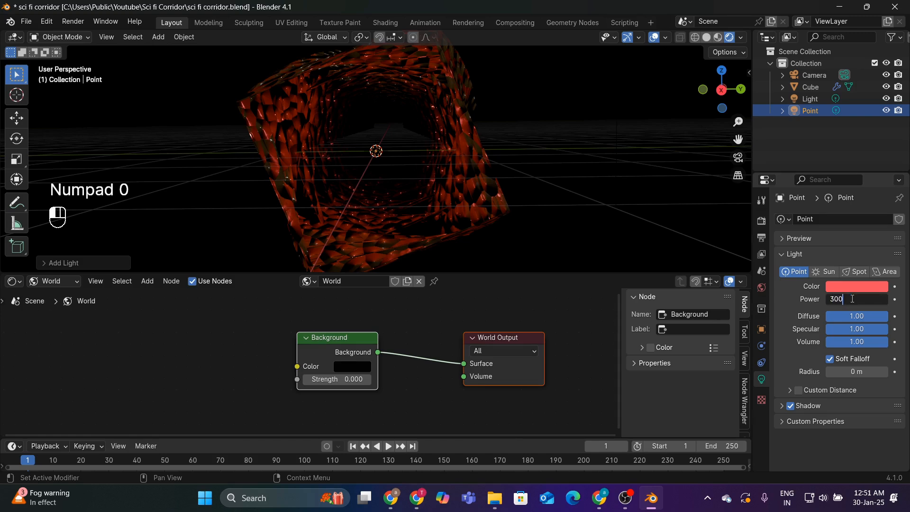
{"action": "key", "text": "Return"}
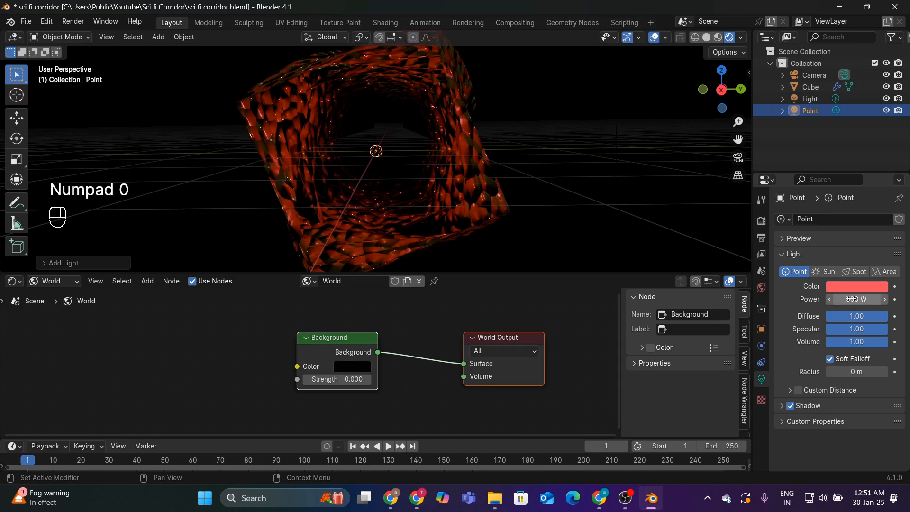
Delete the original light from the scene, keeping the new point light
{"action": "left_click", "coordinate": [808, 104]}
{"action": "key", "text": "Delete"}
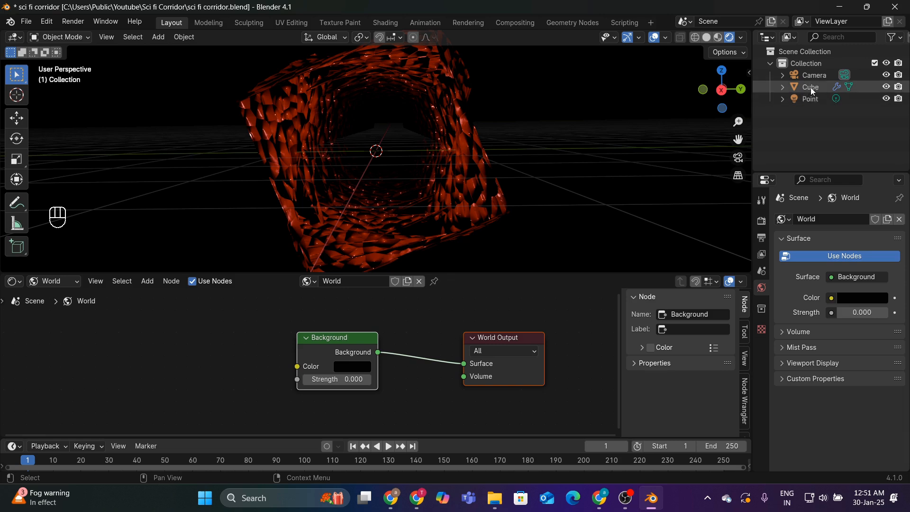
Align the camera to the current view of the corridor and enlarge the 3D viewport
{"action": "left_click", "coordinate": [809, 74]}
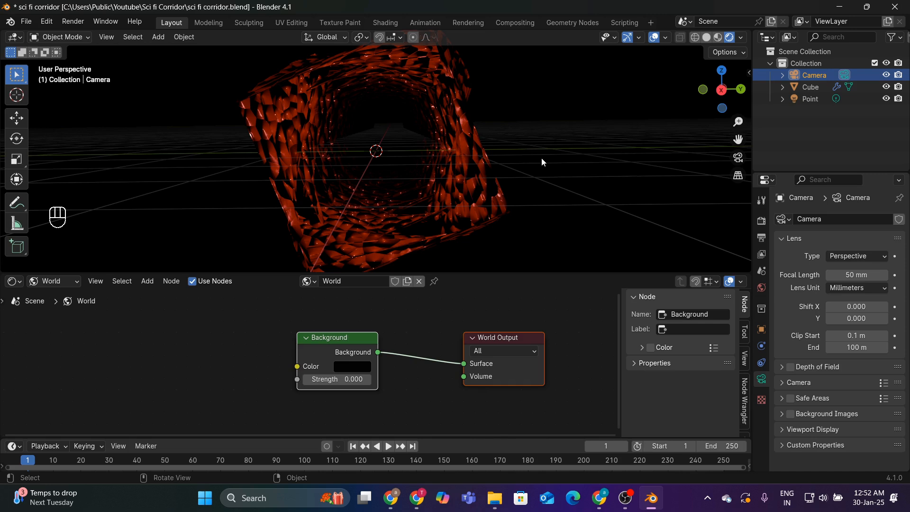
{"action": "key", "text": "ctrl+alt+KP_0"}
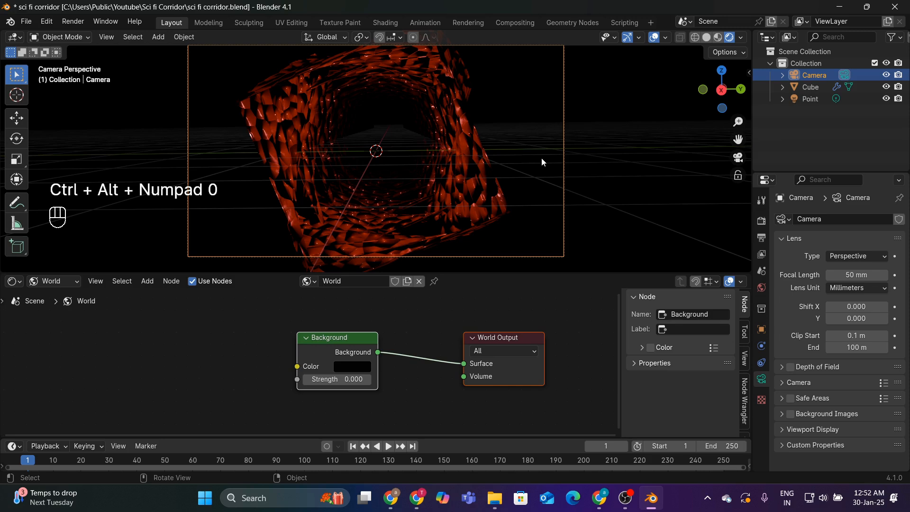
{"action": "left_click_drag", "start_coordinate": [603, 272], "coordinate": [603, 296]}
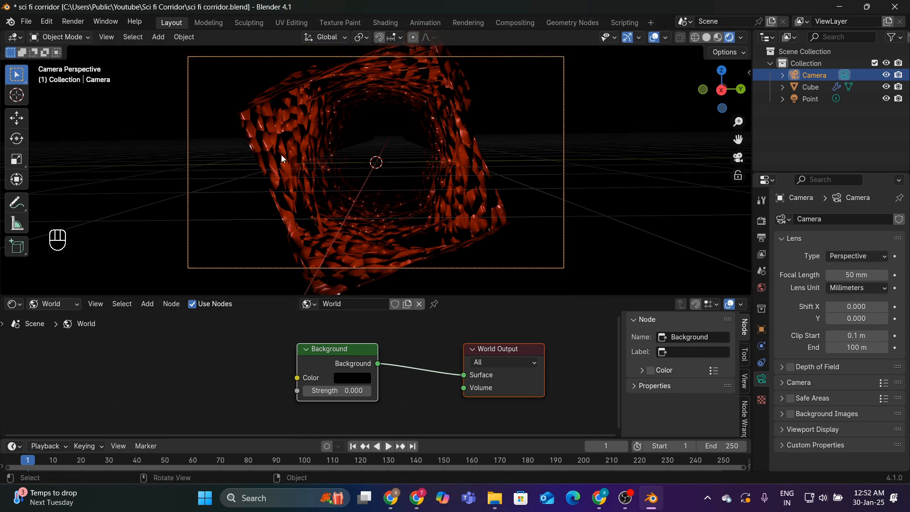
Remove the existing shortcut from Walk Navigation and assign V as its shortcut
{"action": "left_click", "coordinate": [112, 39]}
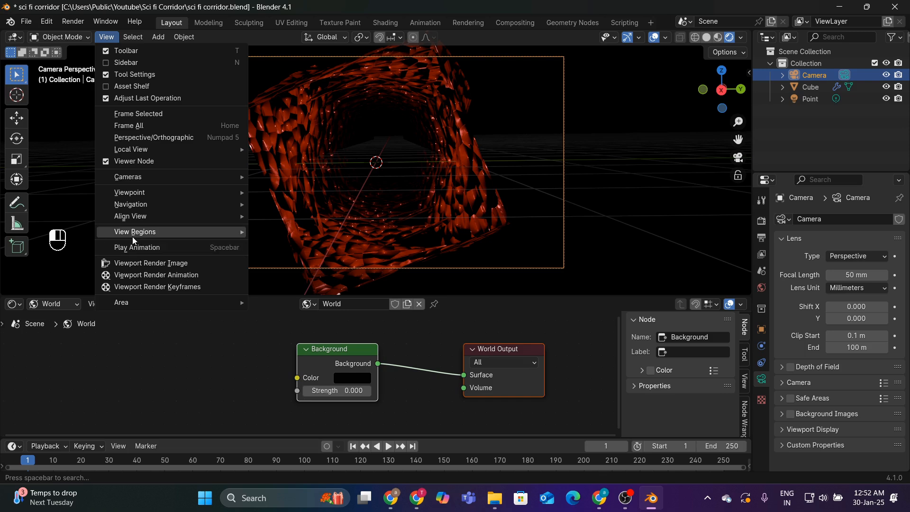
{"action": "mouse_move", "coordinate": [130, 195]}
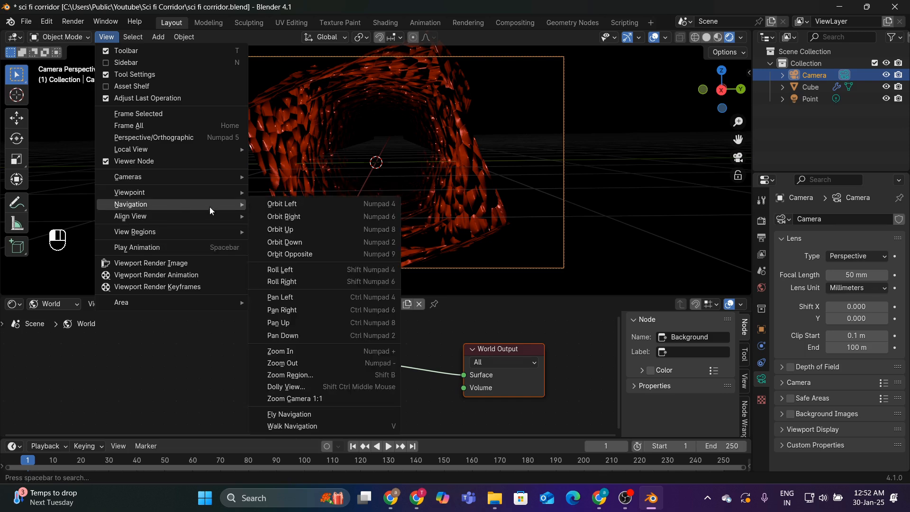
{"action": "right_click", "coordinate": [303, 427]}
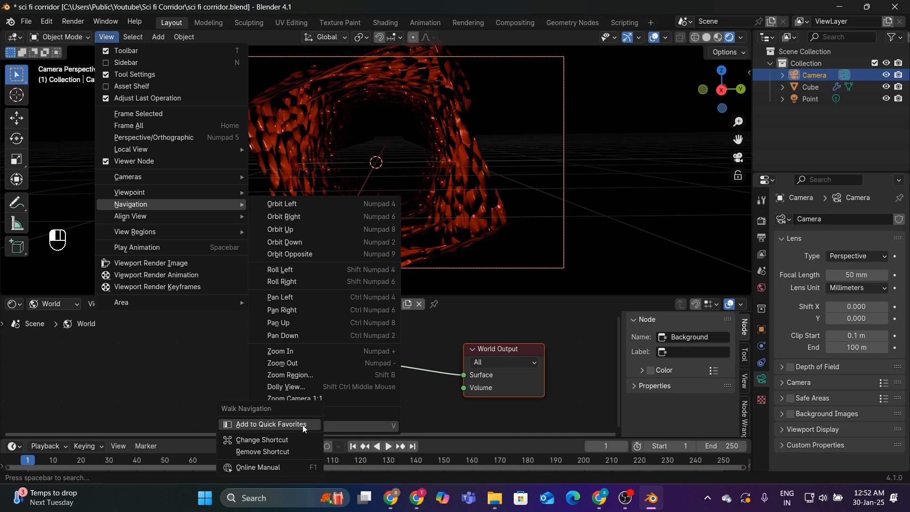
{"action": "left_click", "coordinate": [280, 452]}
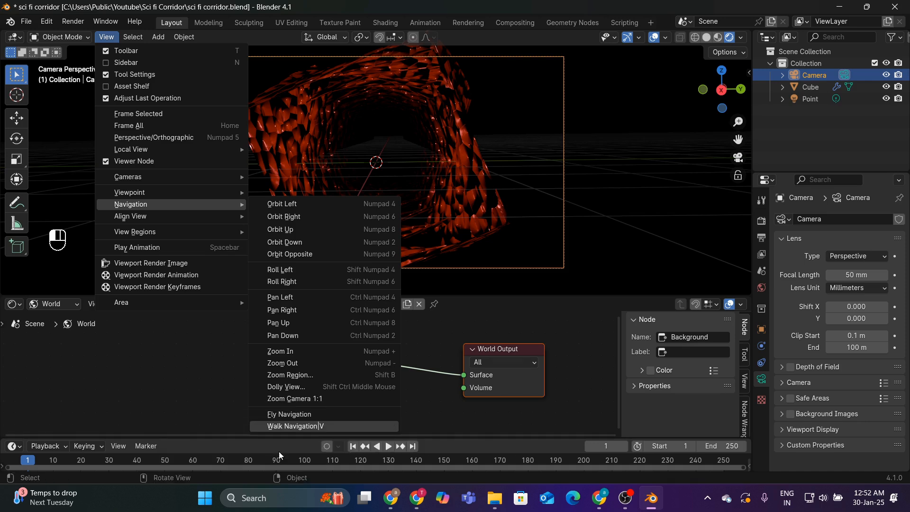
{"action": "right_click", "coordinate": [310, 428]}
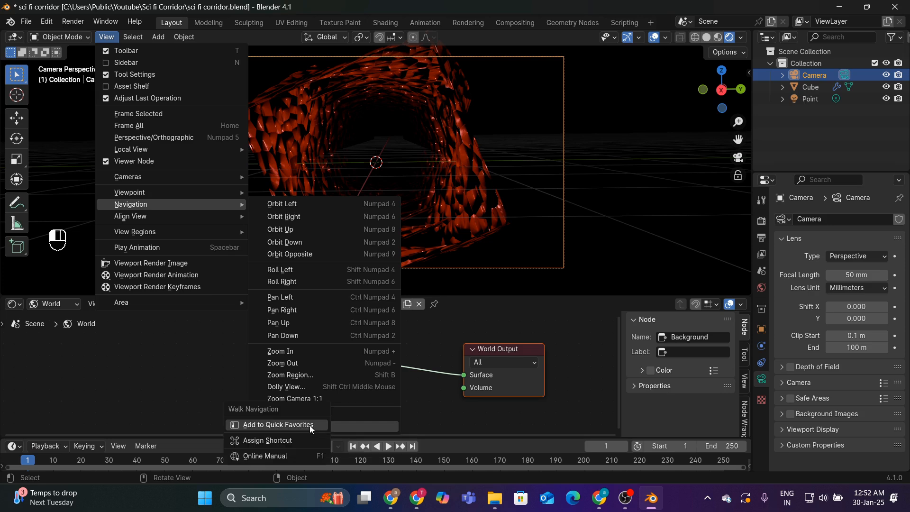
{"action": "left_click", "coordinate": [292, 437]}
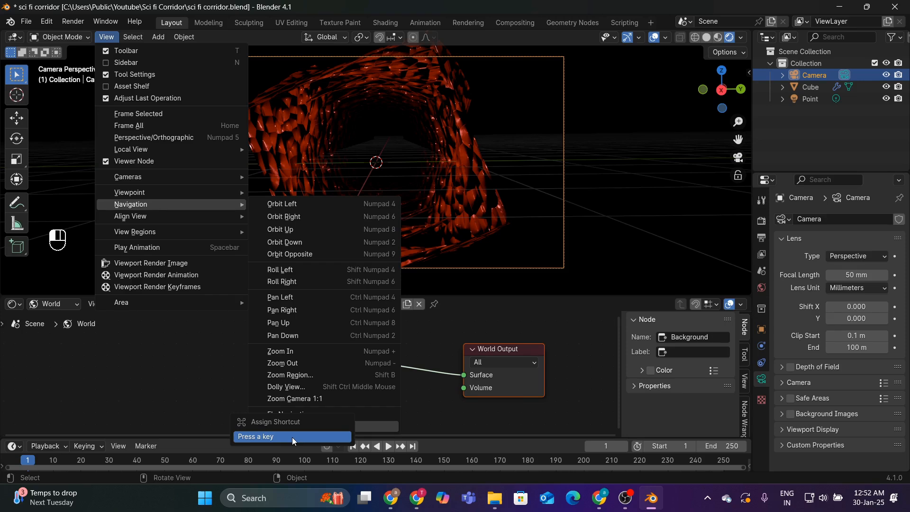
{"action": "key", "text": "v"}
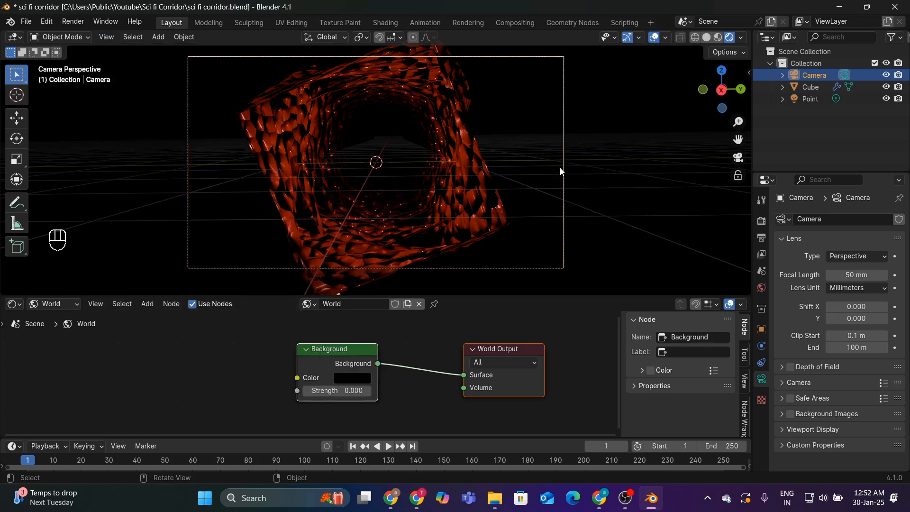
Move the camera forward with Walk Navigation to the corridor entrance until the corridor walls fill the camera frame
{"action": "key", "text": "v"}
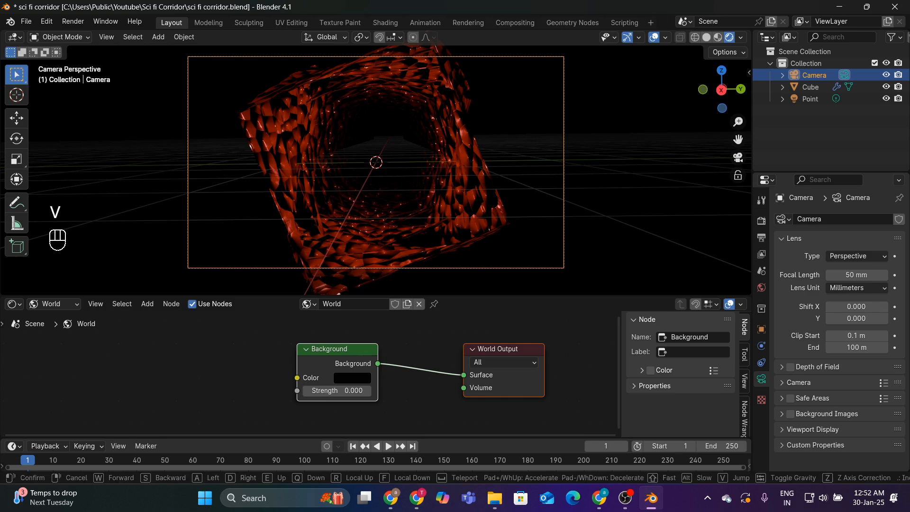
{"action": "key", "text": "w"}
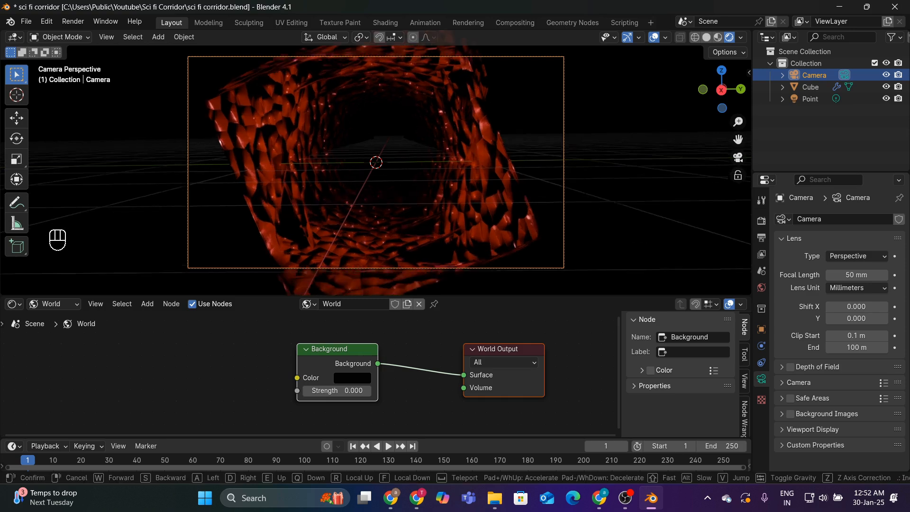
{"action": "key", "text": "s"}
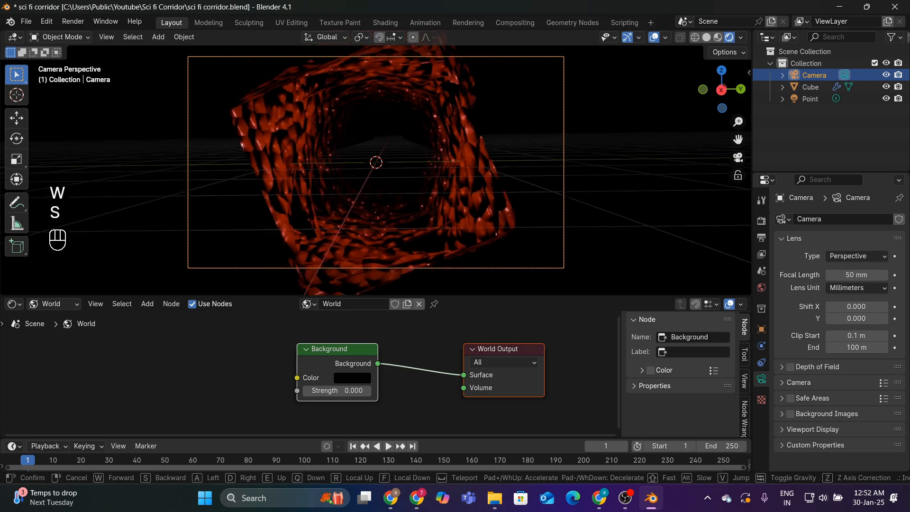
{"action": "key", "text": "a"}
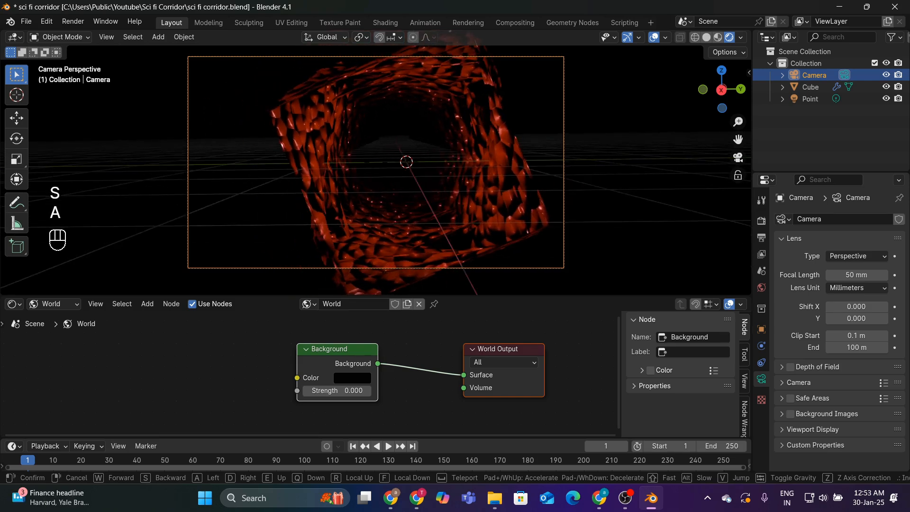
{"action": "key", "text": "d"}
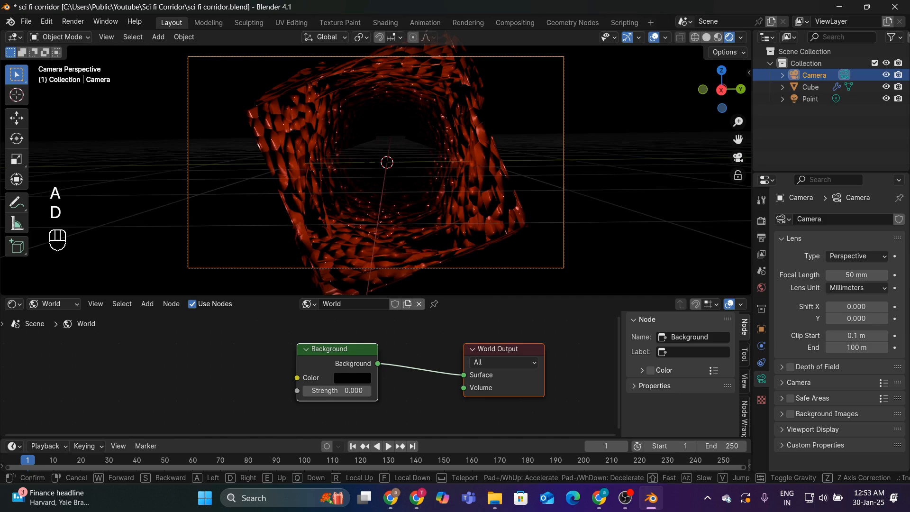
{"action": "key", "text": "d"}
{"action": "key", "text": "a"}
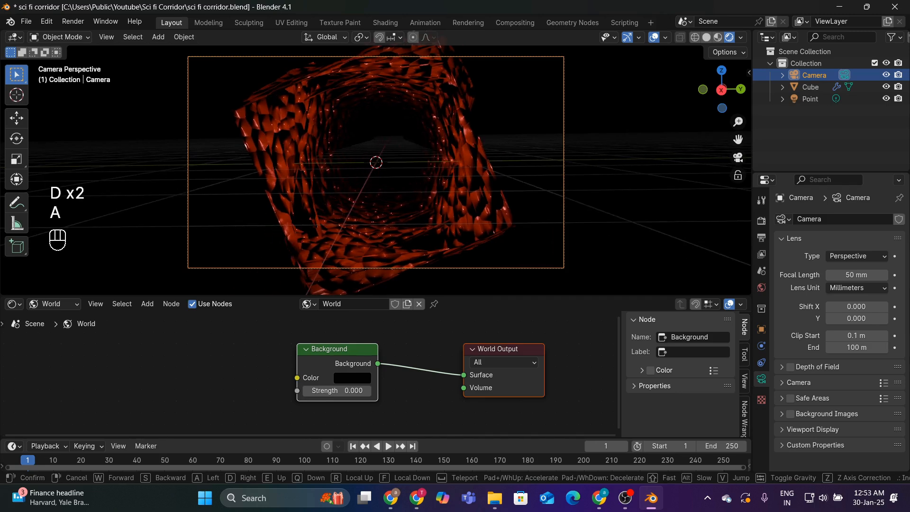
{"action": "key", "text": "w"}
{"action": "key", "text": "w"}
{"action": "key", "text": "w"}
{"action": "key", "text": "w"}
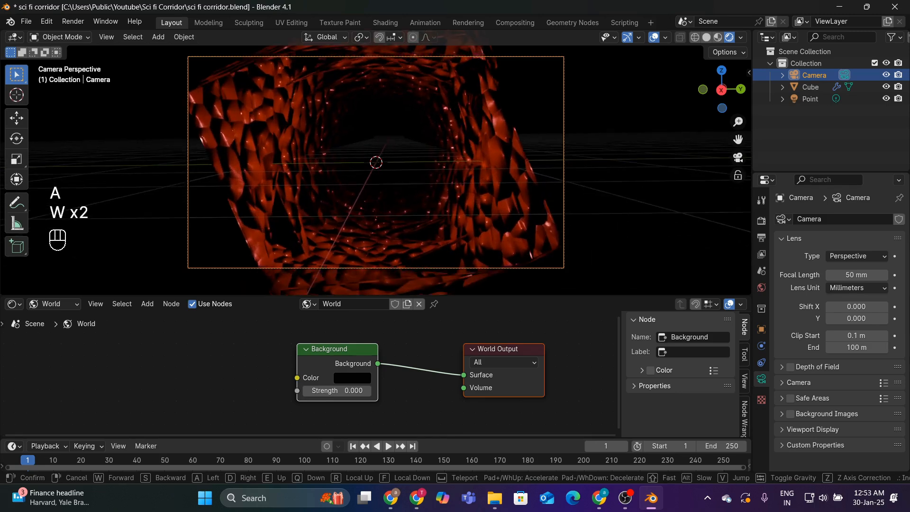
{"action": "key", "text": "w"}
{"action": "key", "text": "w"}
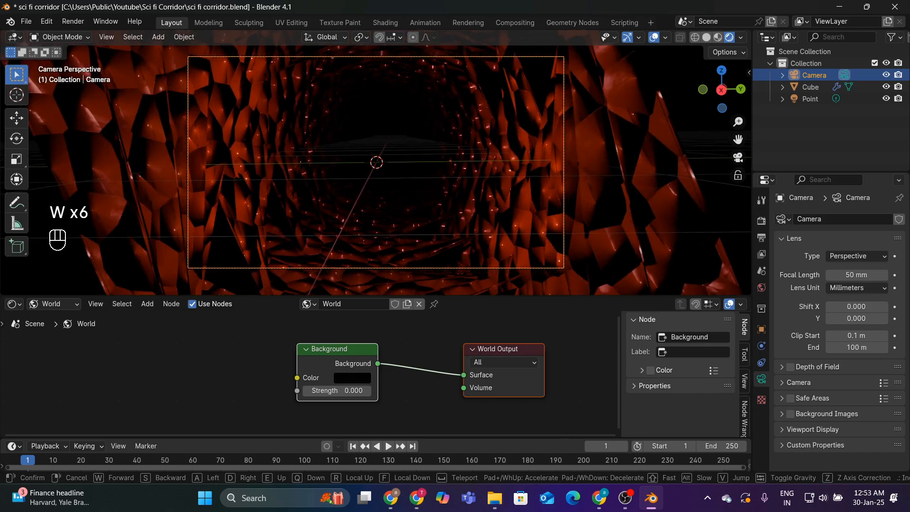
{"action": "left_click", "coordinate": [522, 183]}
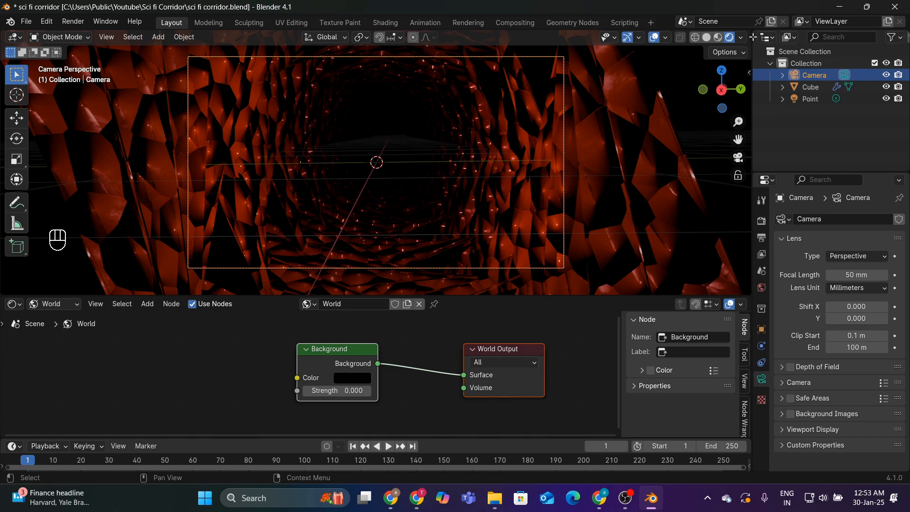
Close the Outliner area stretched above the 3D viewport and put the viewport back in Rendered shading
{"action": "left_click_drag", "start_coordinate": [753, 36], "coordinate": [701, 46]}
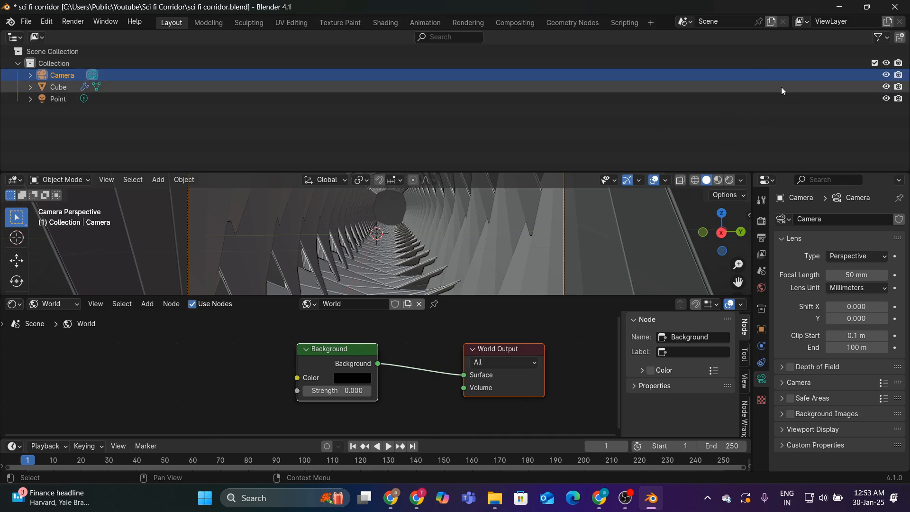
{"action": "right_click", "coordinate": [783, 148]}
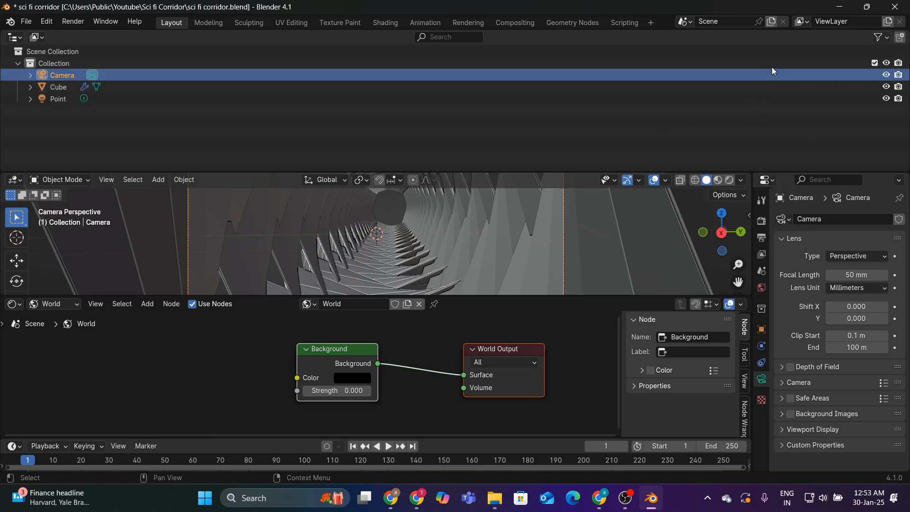
{"action": "right_click", "coordinate": [781, 41]}
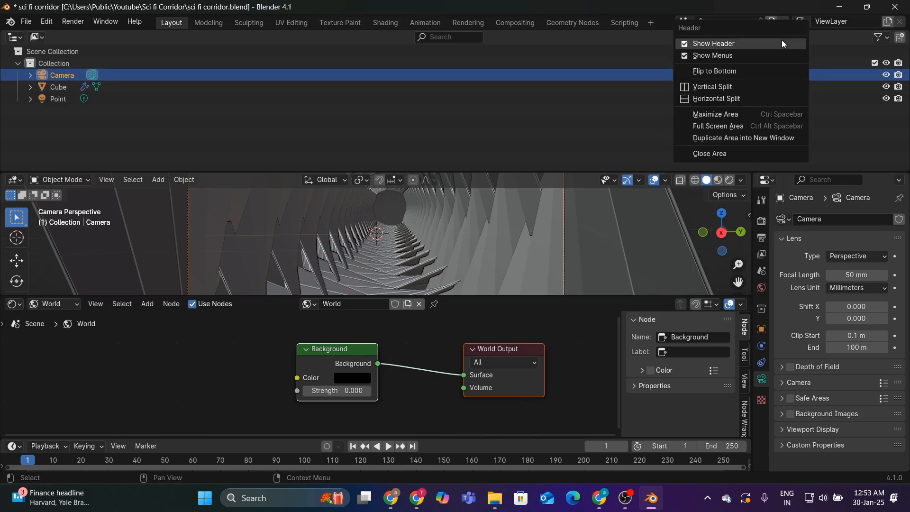
{"action": "left_click", "coordinate": [716, 154]}
{"action": "left_click", "coordinate": [729, 36]}
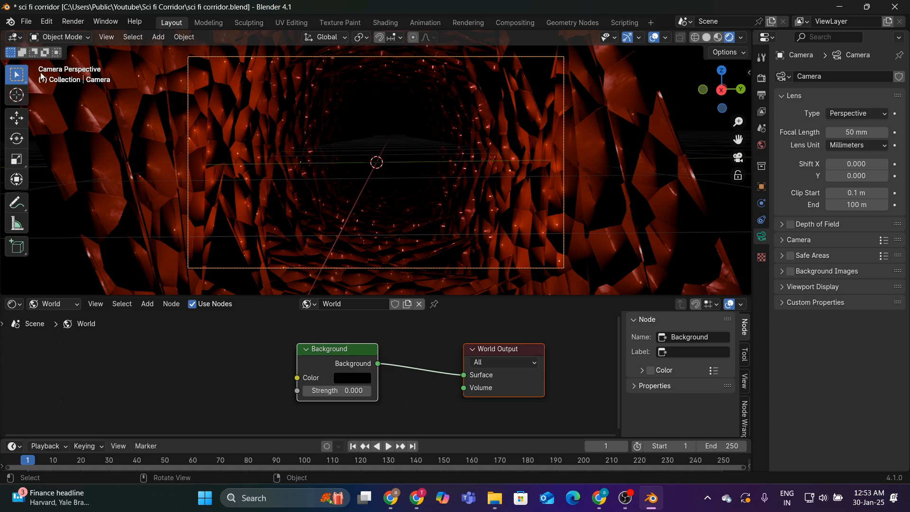
Split the 3D viewport into two side-by-side viewports and make the new one wider than the rendered one
{"action": "left_click_drag", "start_coordinate": [1, 34], "coordinate": [356, 79]}
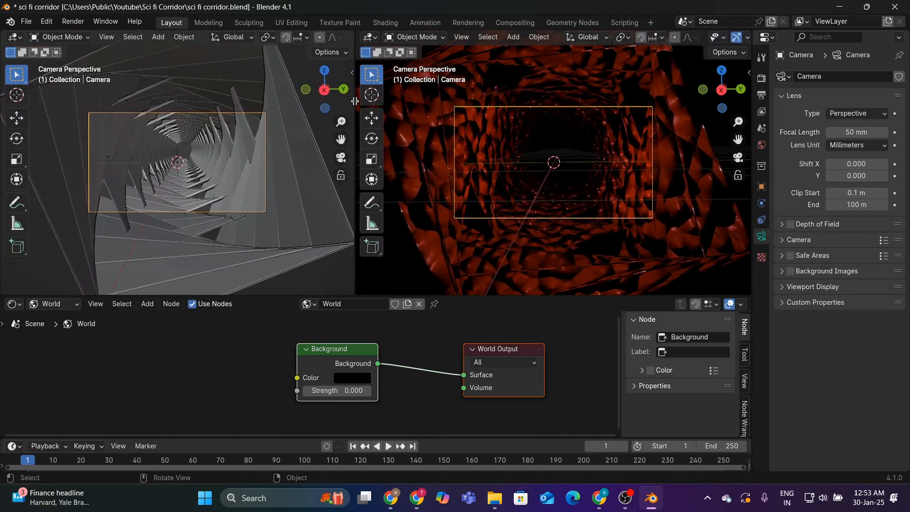
{"action": "left_click_drag", "start_coordinate": [357, 46], "coordinate": [483, 61]}
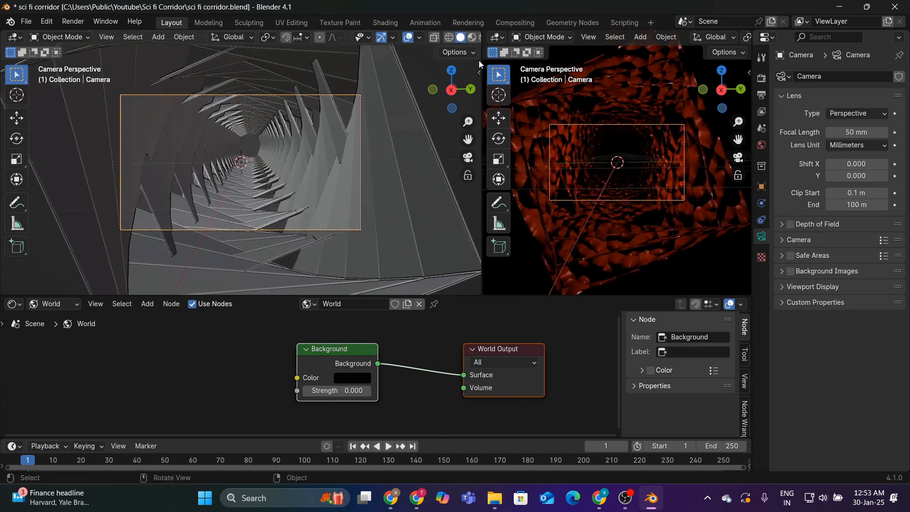
{"action": "scroll", "coordinate": [460, 60], "scroll_direction": "down", "scroll_amount": 4}
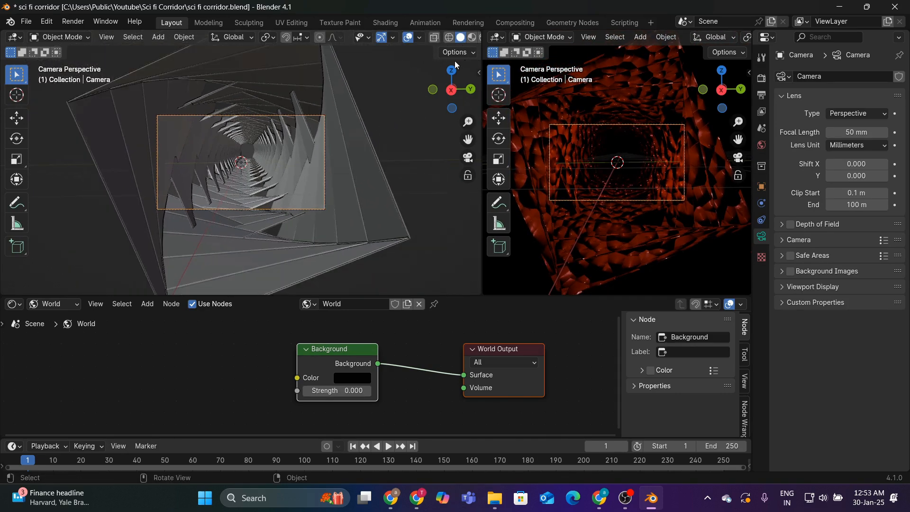
{"action": "scroll", "coordinate": [334, 122], "scroll_direction": "down", "scroll_amount": 2}
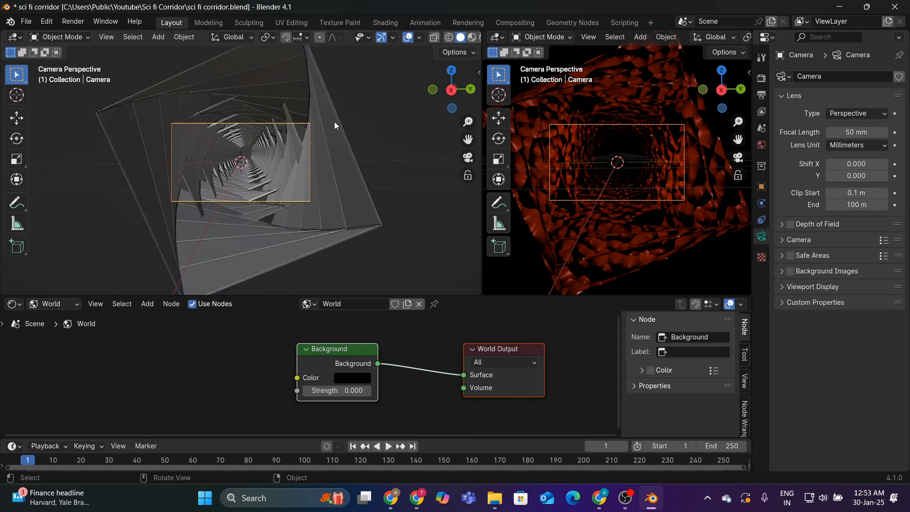
Set the new viewport to Wireframe shading with a side view of the camera and corridor, and narrow it to about half the width
{"action": "left_click", "coordinate": [447, 37]}
{"action": "mouse_move", "coordinate": [311, 206]}
{"action": "middle_mouse_down"}
{"action": "mouse_move", "coordinate": [306, 187]}
{"action": "mouse_move", "coordinate": [242, 183]}
{"action": "mouse_move", "coordinate": [264, 172]}
{"action": "mouse_move", "coordinate": [251, 173]}
{"action": "middle_mouse_up"}
{"action": "scroll", "coordinate": [254, 172], "scroll_direction": "down", "scroll_amount": 3}
{"action": "scroll", "coordinate": [255, 172], "scroll_direction": "down", "scroll_amount": 2}
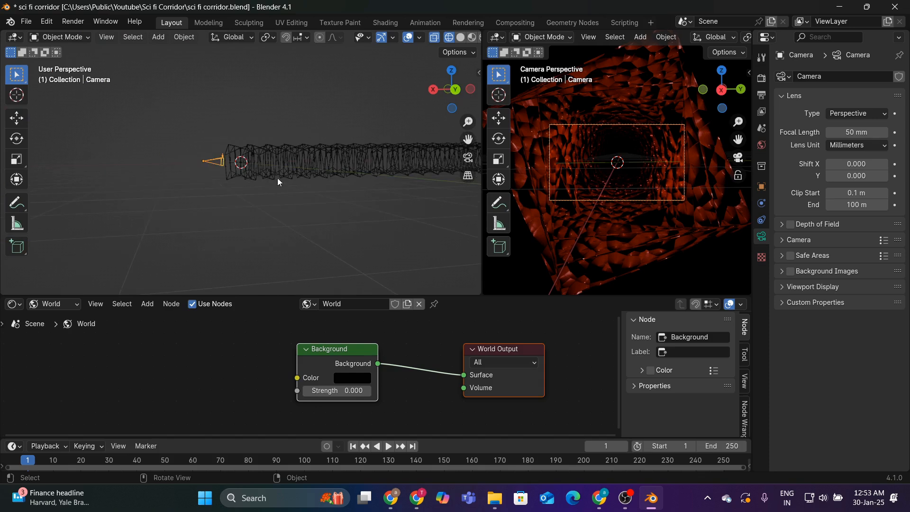
{"action": "left_click_drag", "start_coordinate": [468, 139], "coordinate": [353, 143]}
{"action": "left_click_drag", "start_coordinate": [481, 97], "coordinate": [407, 95]}
{"action": "scroll", "coordinate": [589, 145], "scroll_direction": "down", "scroll_amount": 2}
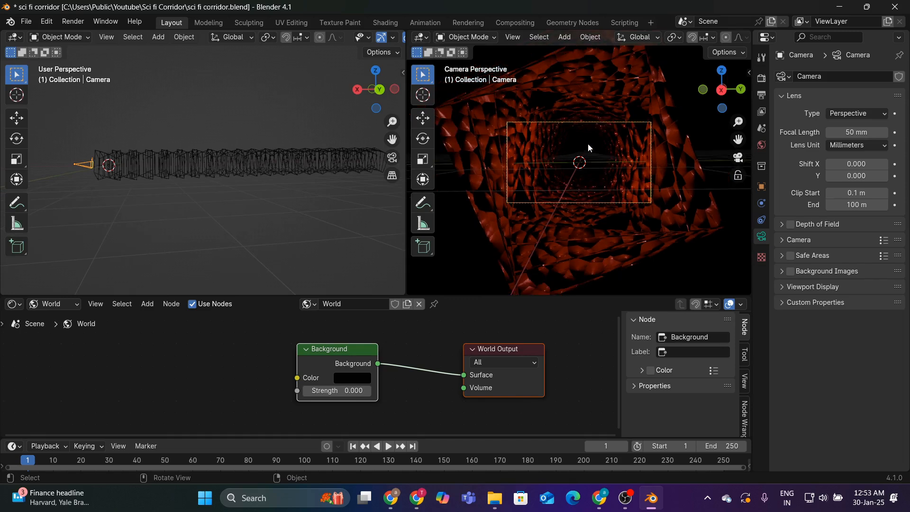
Set the camera's Passepartout to 1.000 so everything outside the camera frame is fully blacked out
{"action": "scroll", "coordinate": [578, 144], "scroll_direction": "up", "scroll_amount": 2}
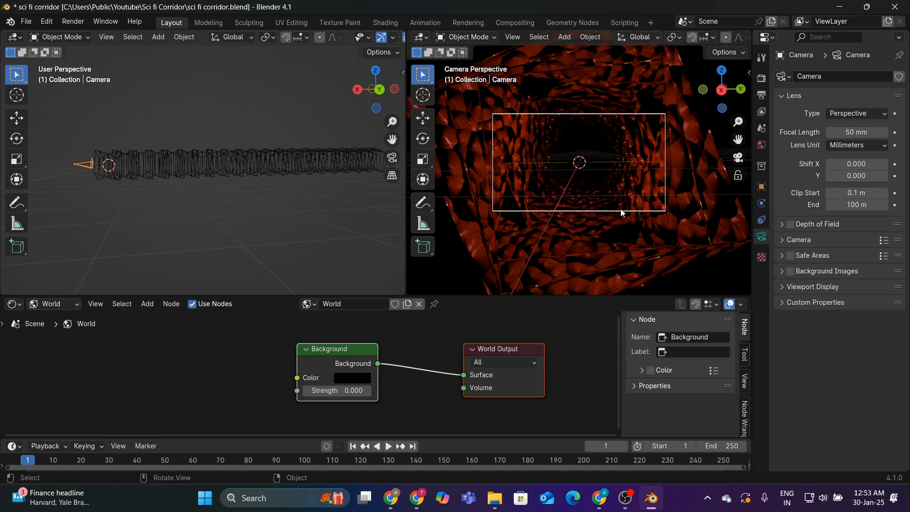
{"action": "scroll", "coordinate": [621, 208], "scroll_direction": "down", "scroll_amount": 2}
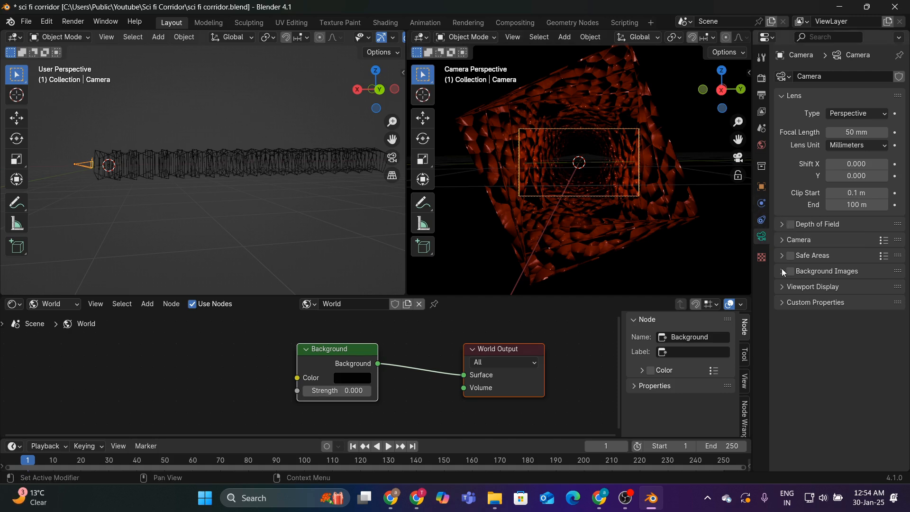
{"action": "left_click", "coordinate": [783, 286]}
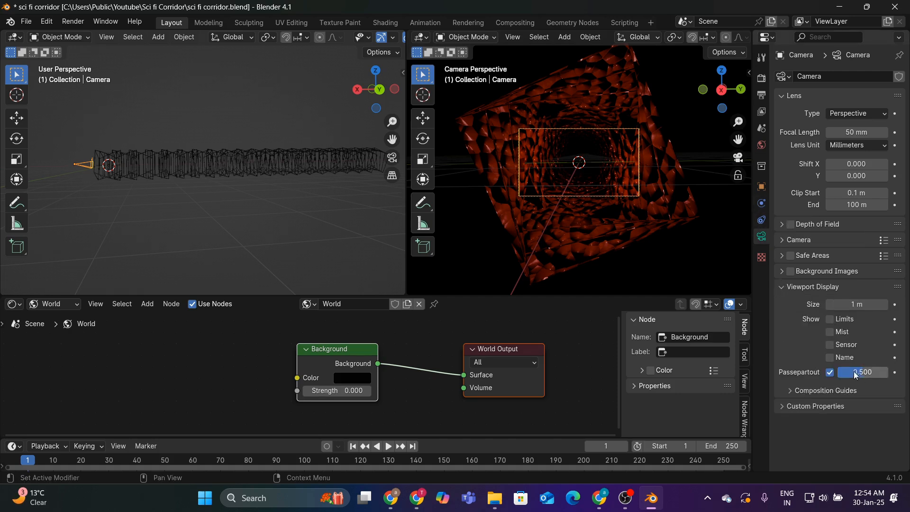
{"action": "left_click", "coordinate": [830, 372]}
{"action": "left_click_drag", "start_coordinate": [863, 372], "coordinate": [882, 372]}
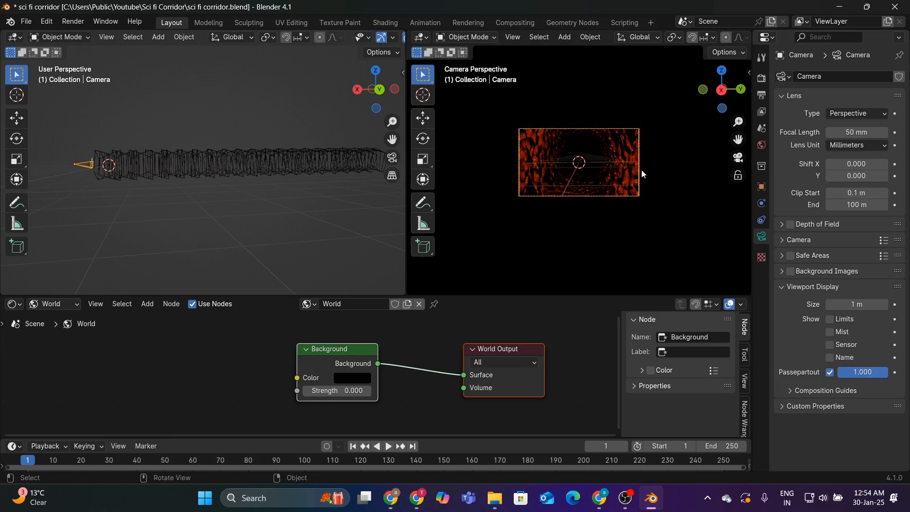
Use Walk Navigation to back the camera slightly away from the corridor entrance, keeping the walls filling the frame
{"action": "key", "text": "shift+grave"}
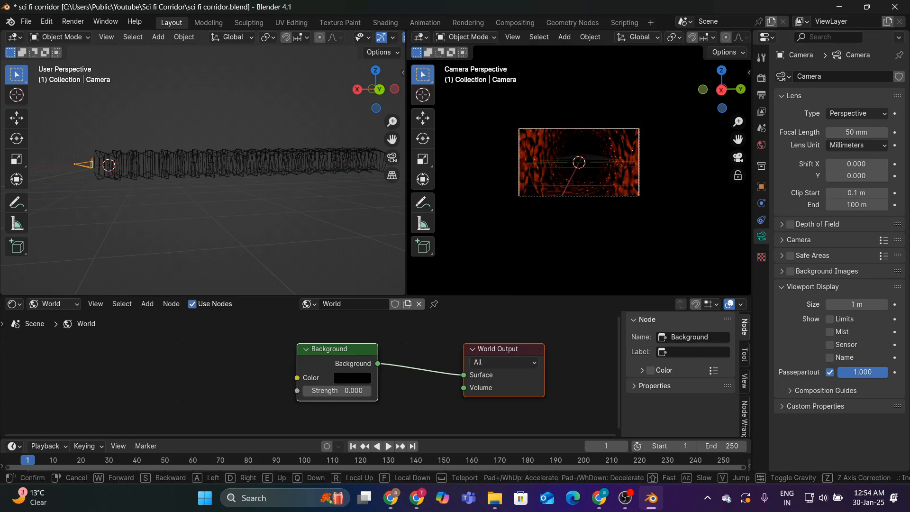
{"action": "key", "text": "s"}
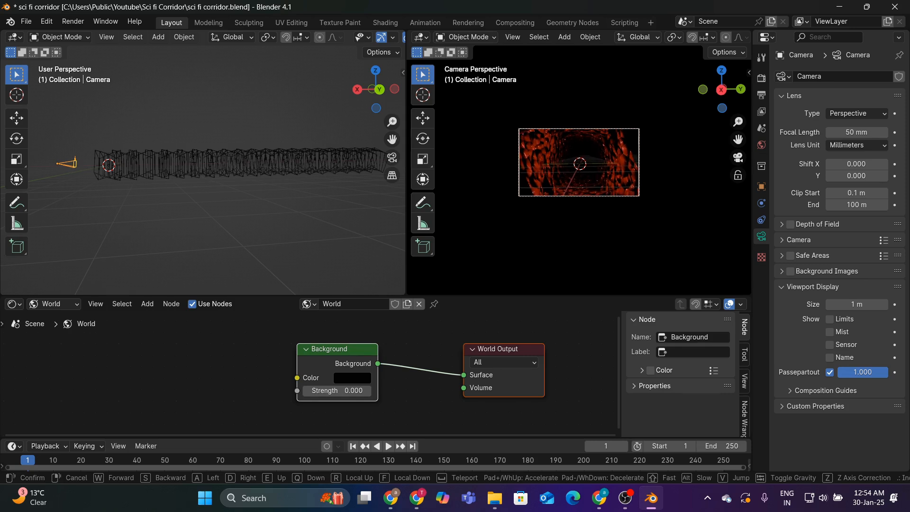
{"action": "key", "text": "s"}
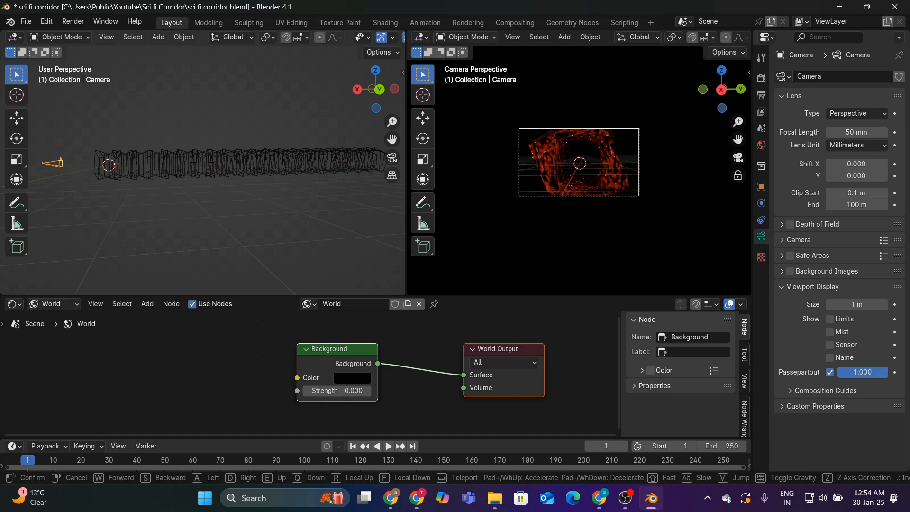
{"action": "key", "text": "w"}
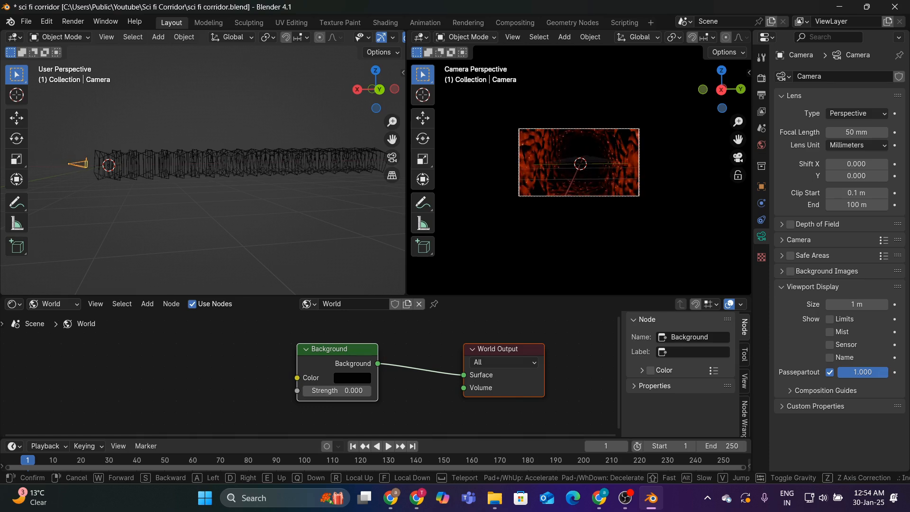
{"action": "left_click", "coordinate": [686, 199]}
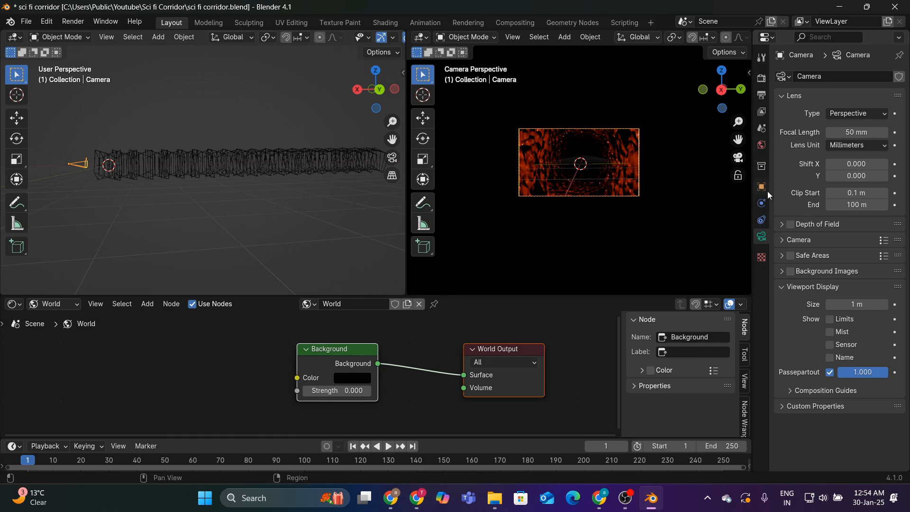
{"action": "left_click", "coordinate": [761, 112]}
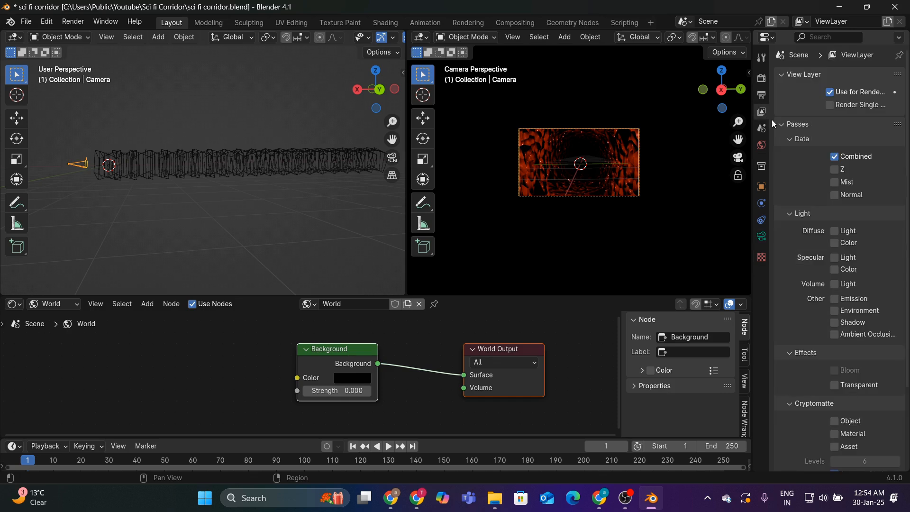
{"action": "left_click", "coordinate": [761, 95]}
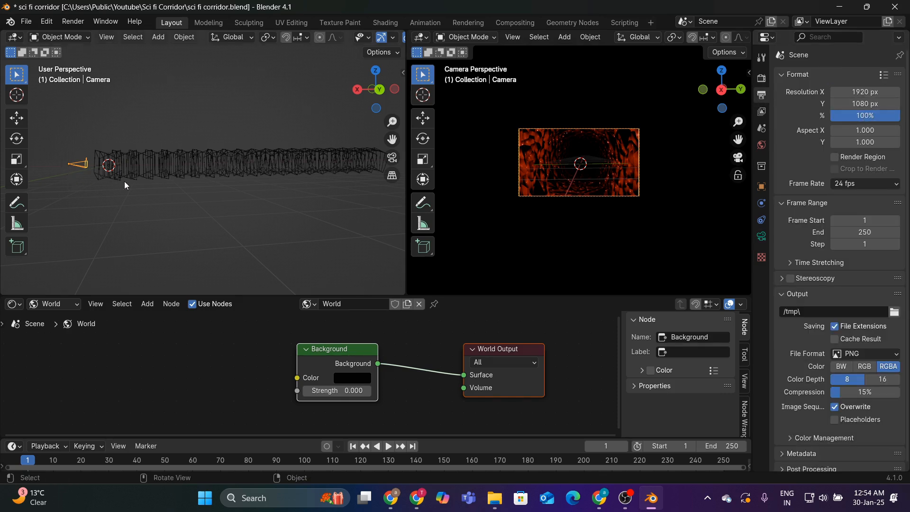
{"action": "middle_click_drag", "start_coordinate": [275, 192], "coordinate": [262, 188]}
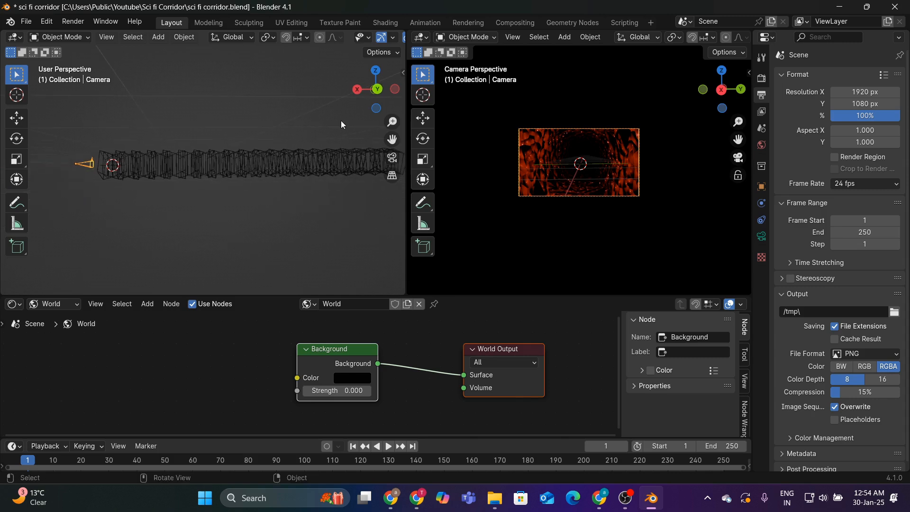
{"action": "left_click", "coordinate": [779, 73]}
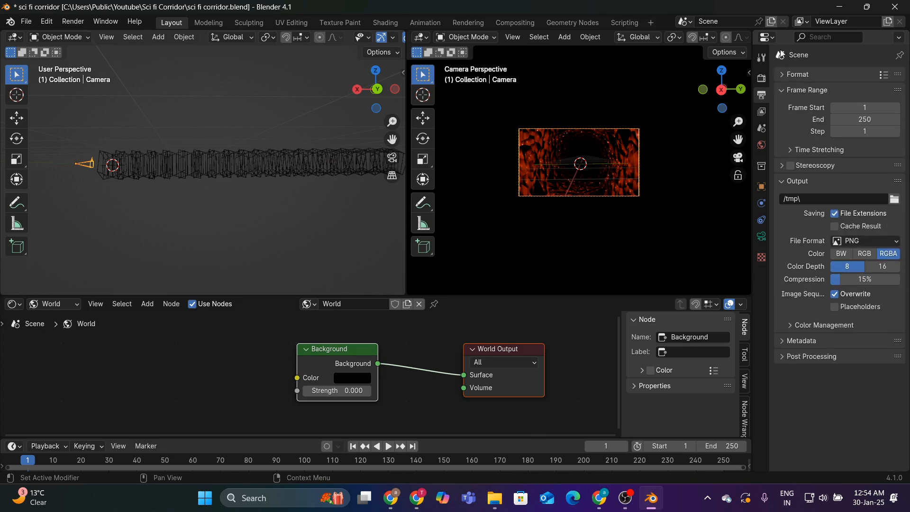
Change the Properties editor area to an Outliner and select the point light
{"action": "left_click", "coordinate": [768, 38]}
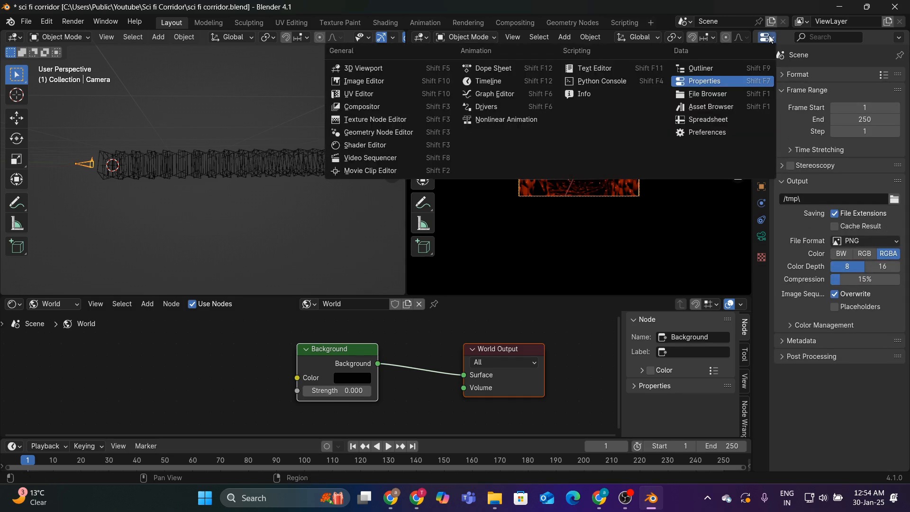
{"action": "left_click", "coordinate": [703, 70]}
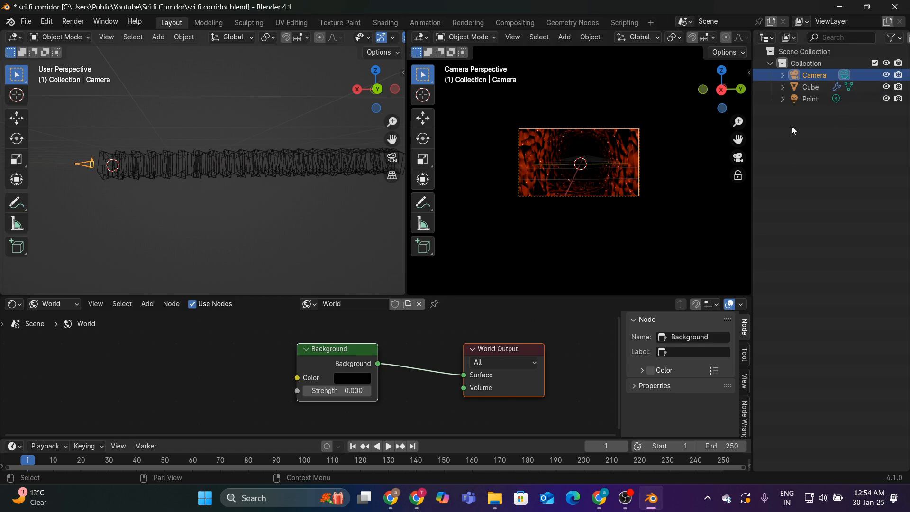
{"action": "left_click", "coordinate": [802, 99]}
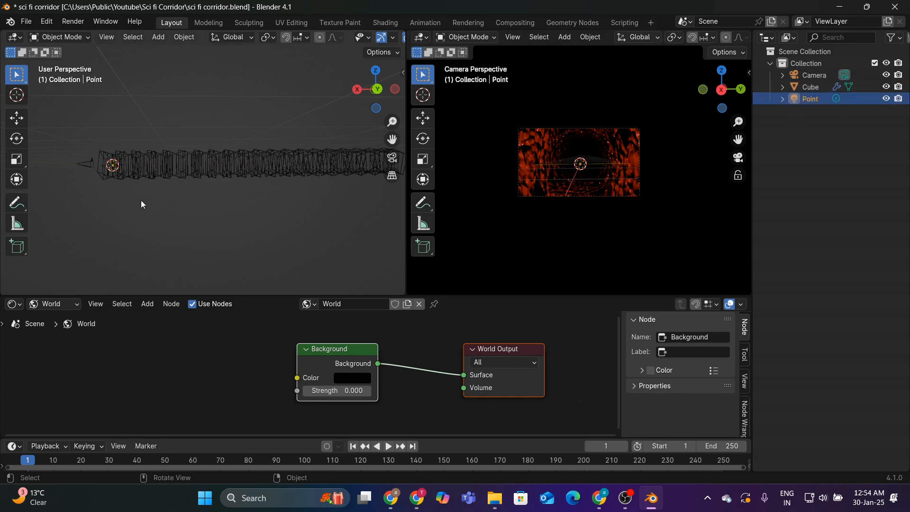
Move the point light along the X axis to the far end of the corridor
{"action": "key", "text": "g"}
{"action": "key", "text": "x"}
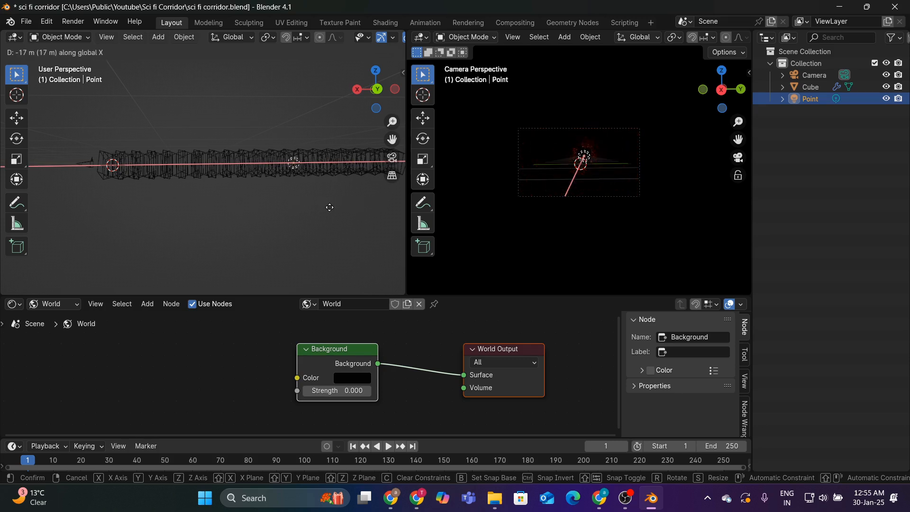
{"action": "left_click", "coordinate": [9, 215]}
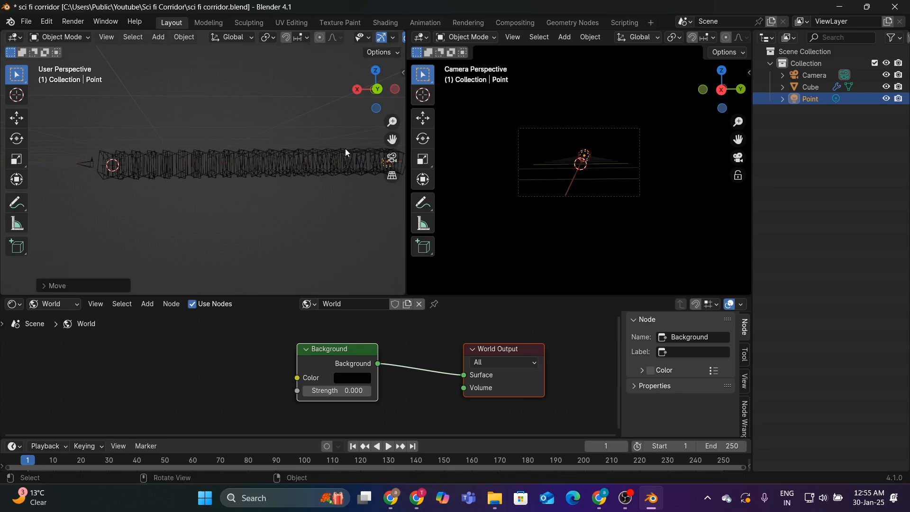
{"action": "left_click_drag", "start_coordinate": [392, 140], "coordinate": [346, 142]}
Change the Shader Editor area to a Timeline and insert a keyframe for the point light at frame 1
{"action": "left_click", "coordinate": [15, 304]}
{"action": "left_click", "coordinate": [47, 304]}
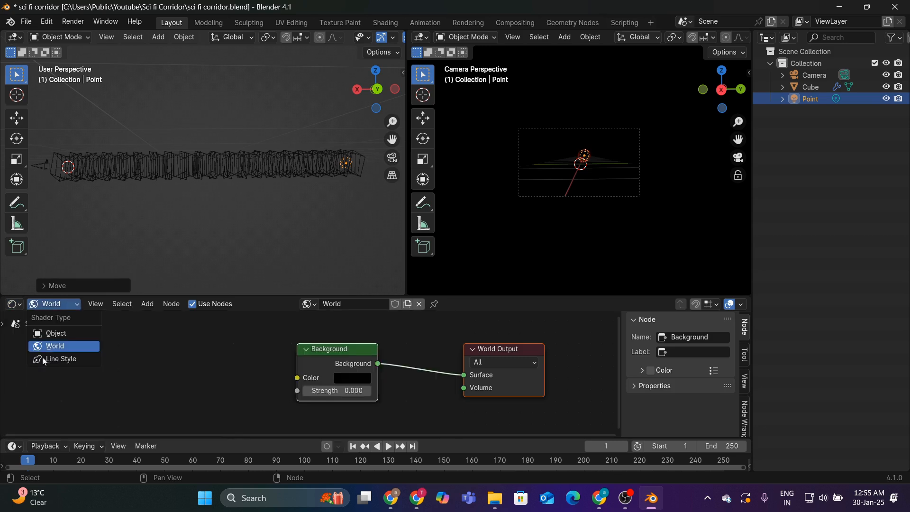
{"action": "left_click", "coordinate": [22, 303]}
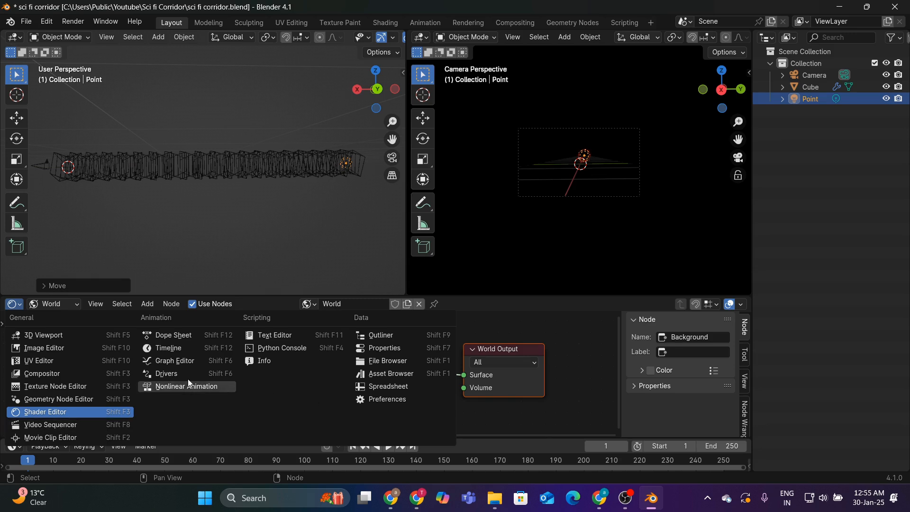
{"action": "left_click", "coordinate": [171, 348]}
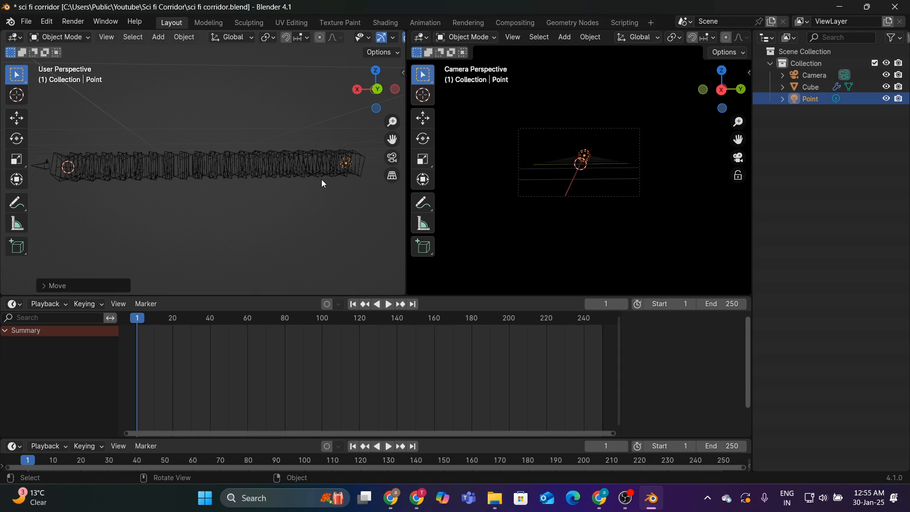
{"action": "key", "text": "i"}
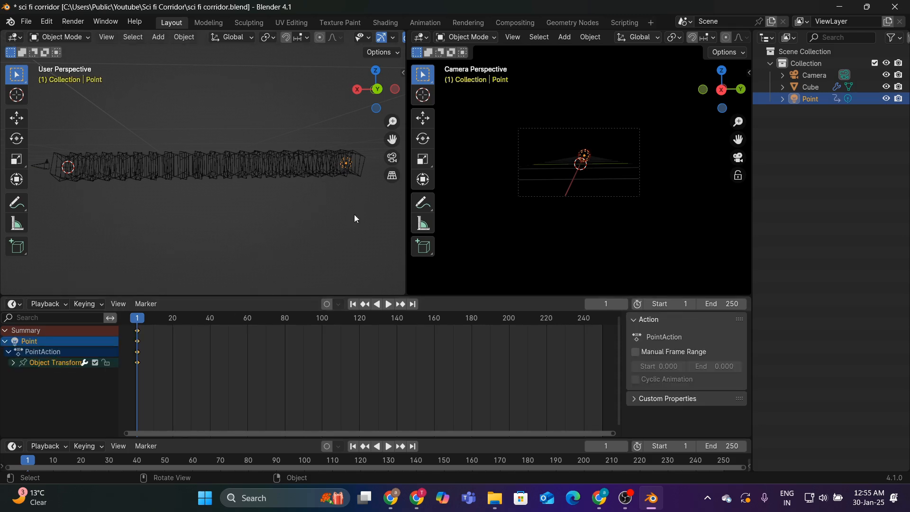
At frame 25, move the point light about 26.7 m along X to the corridor entrance and insert a keyframe
{"action": "key", "text": "space"}
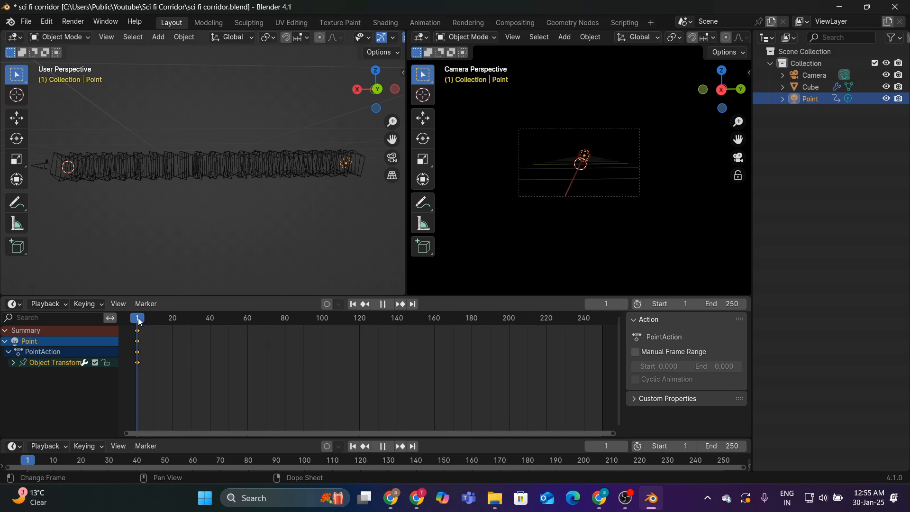
{"action": "mouse_move", "coordinate": [189, 323]}
{"action": "left_mouse_down"}
{"action": "mouse_move", "coordinate": [210, 324]}
{"action": "mouse_move", "coordinate": [183, 328]}
{"action": "left_mouse_up"}
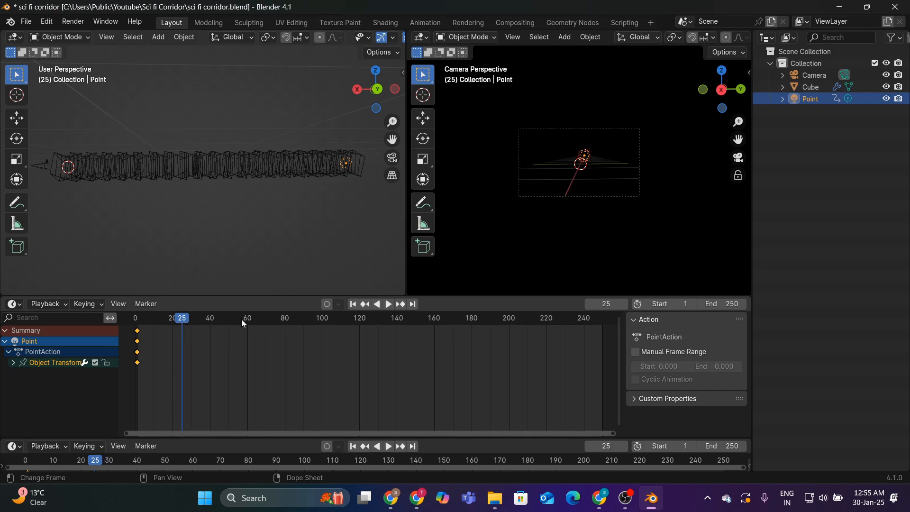
{"action": "key", "text": "g"}
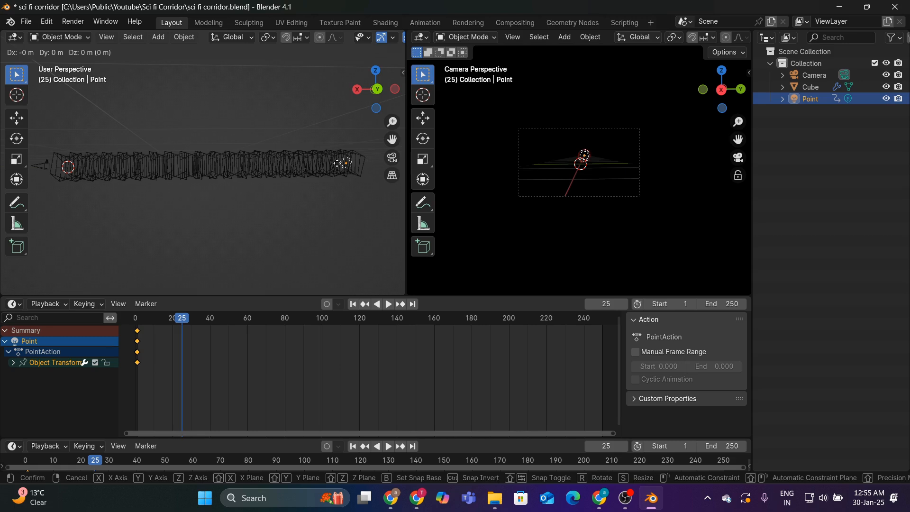
{"action": "key", "text": "x"}
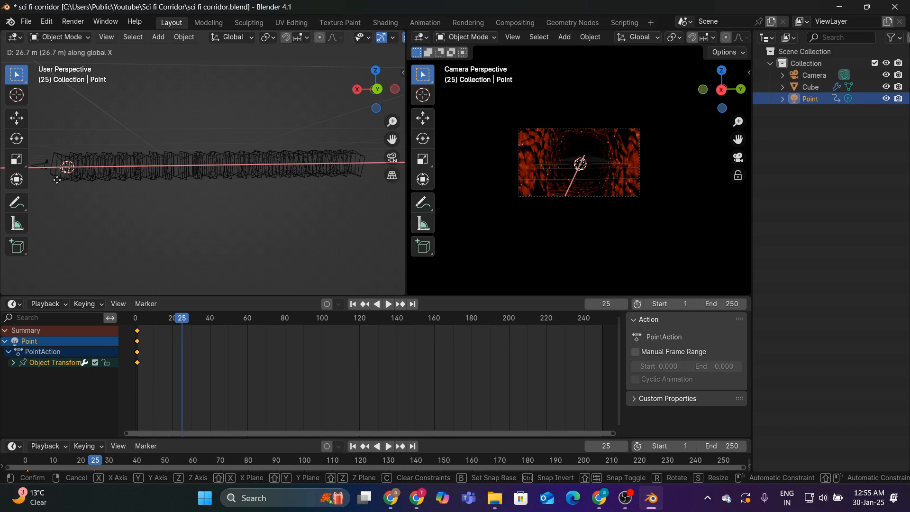
{"action": "left_click", "coordinate": [57, 181]}
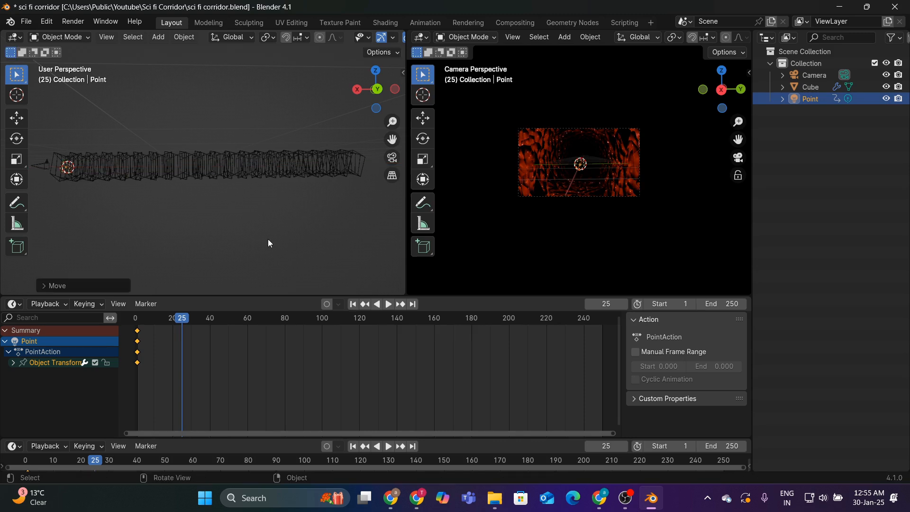
{"action": "key", "text": "i"}
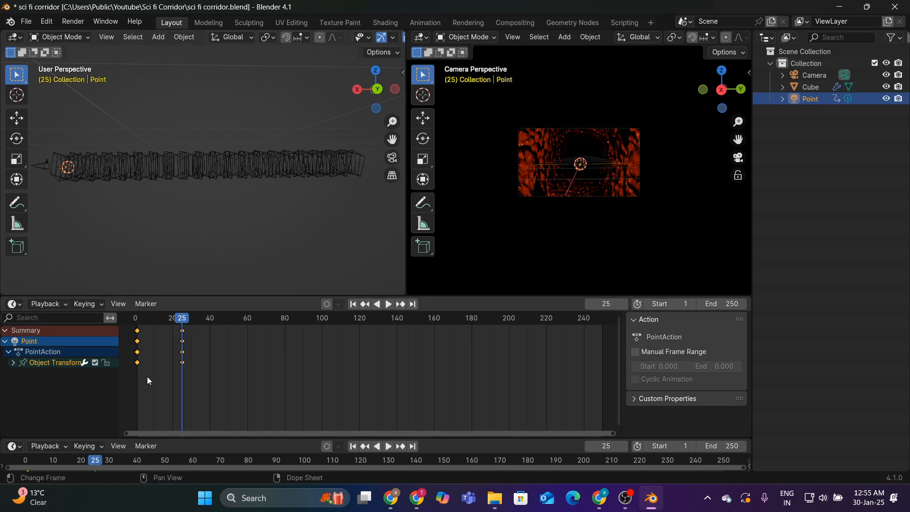
Duplicate the point light's frame 1 keyframe to frame 44
{"action": "left_click_drag", "start_coordinate": [147, 377], "coordinate": [129, 327]}
{"action": "key", "text": "g"}
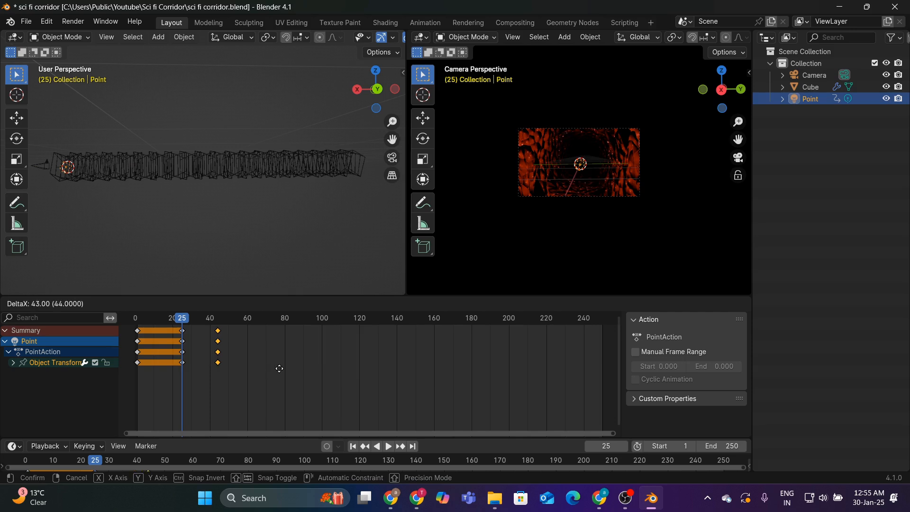
{"action": "left_click", "coordinate": [279, 373]}
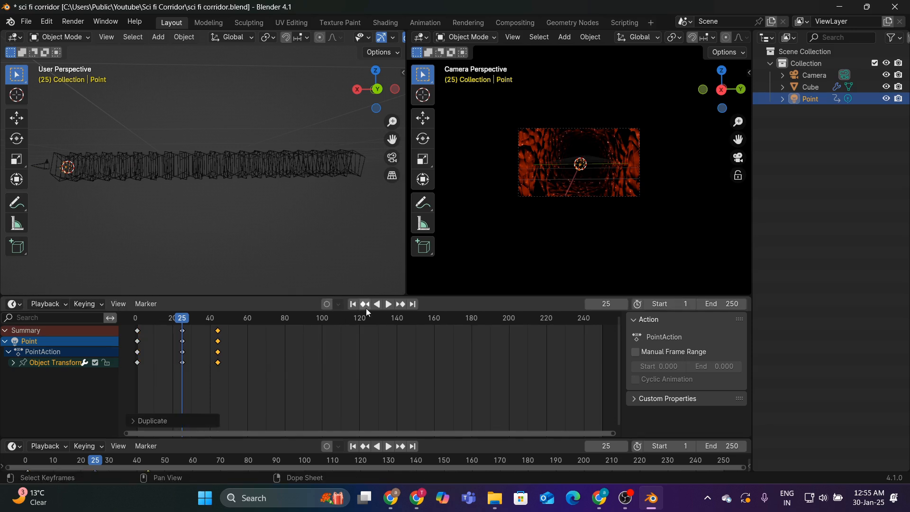
Play the light animation from the first frame, stop it, and return to frame 1
{"action": "left_click", "coordinate": [352, 304]}
{"action": "key", "text": "space"}
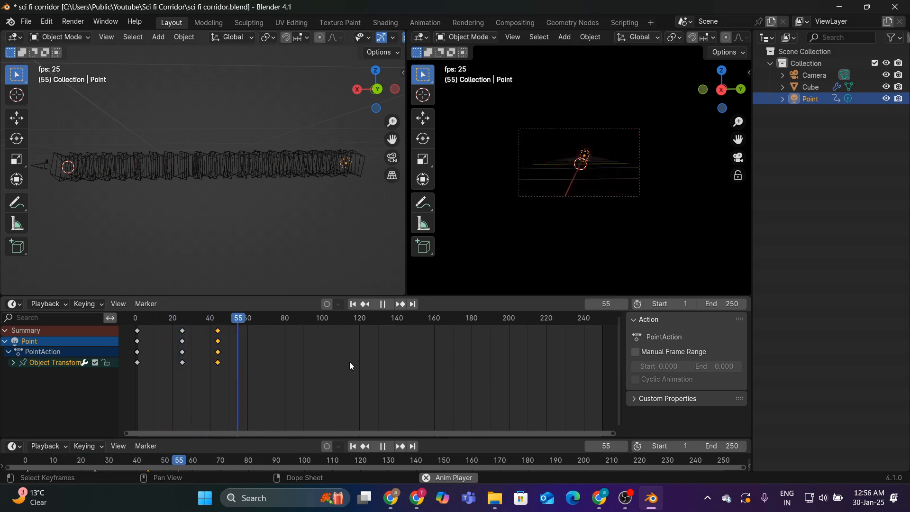
{"action": "left_click", "coordinate": [382, 304]}
{"action": "left_click", "coordinate": [353, 304]}
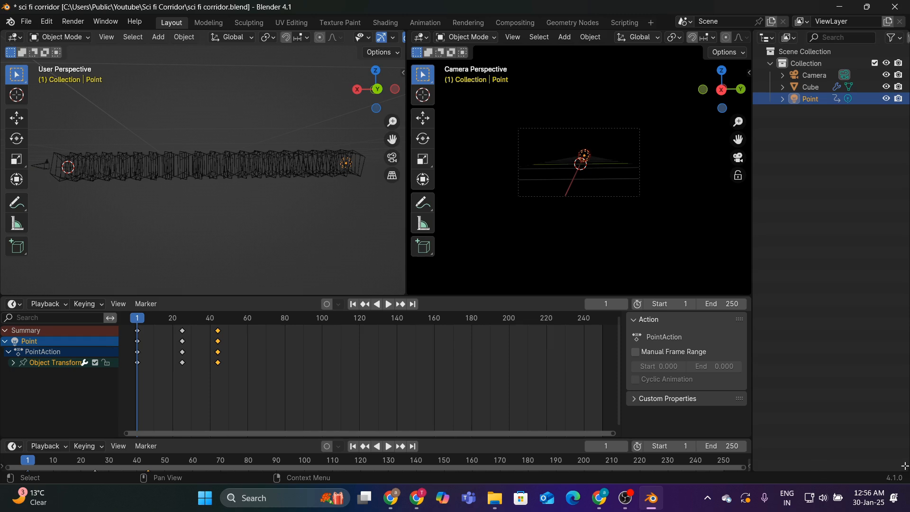
Split the Outliner area horizontally, make the lower part a Properties editor, and shrink it to slightly over half the height
{"action": "left_click_drag", "start_coordinate": [907, 467], "coordinate": [900, 155]}
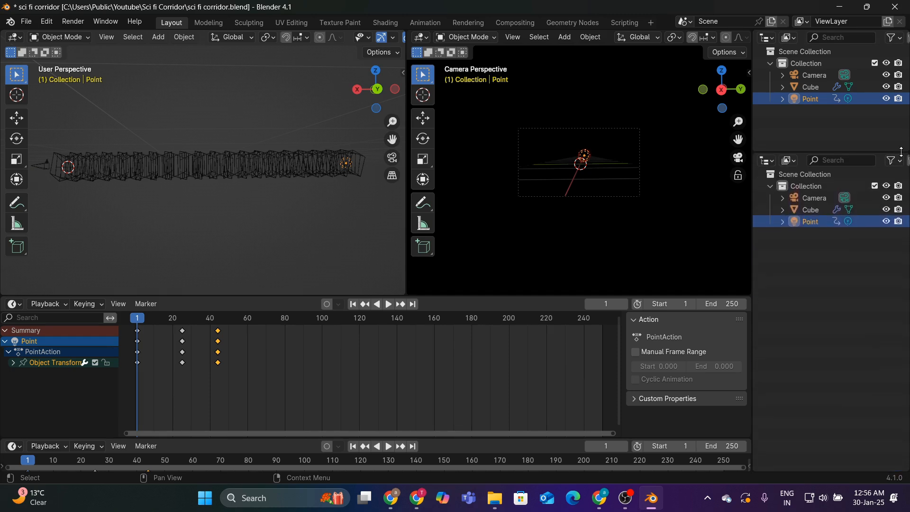
{"action": "left_click", "coordinate": [772, 161]}
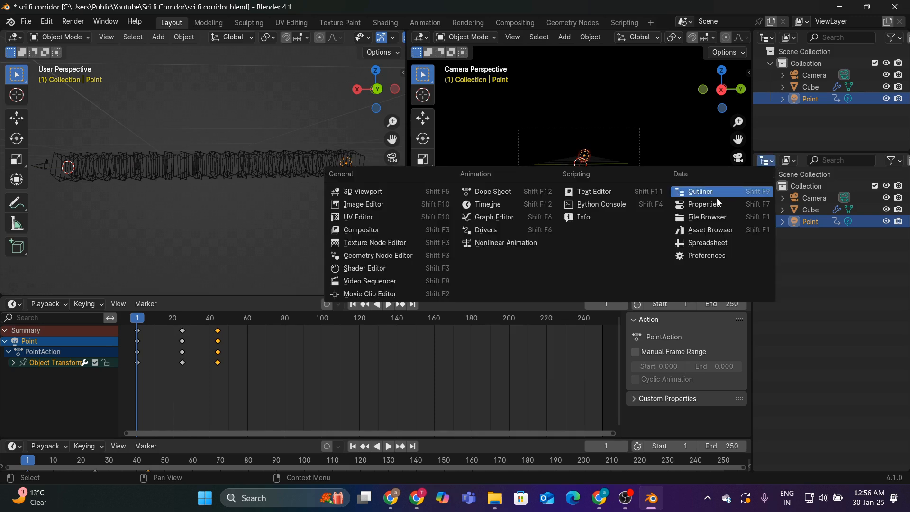
{"action": "left_click", "coordinate": [706, 217]}
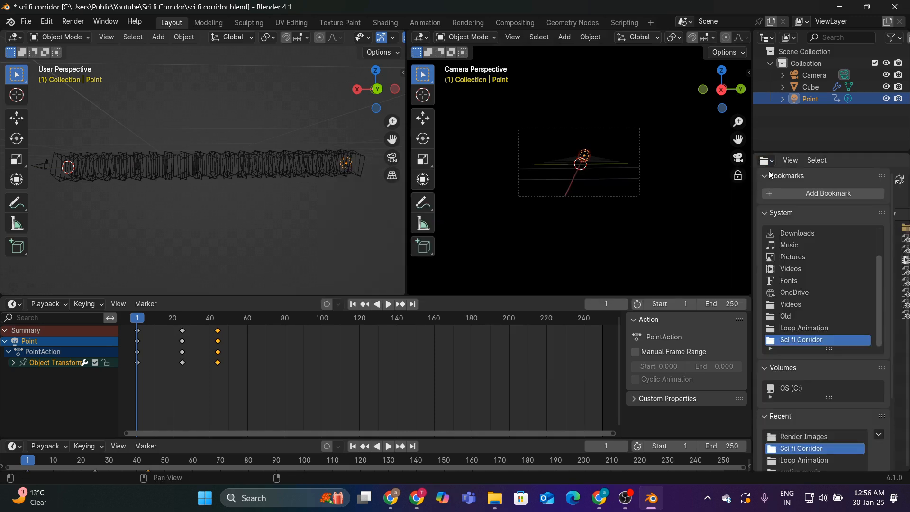
{"action": "left_click", "coordinate": [766, 160]}
{"action": "left_click", "coordinate": [719, 206]}
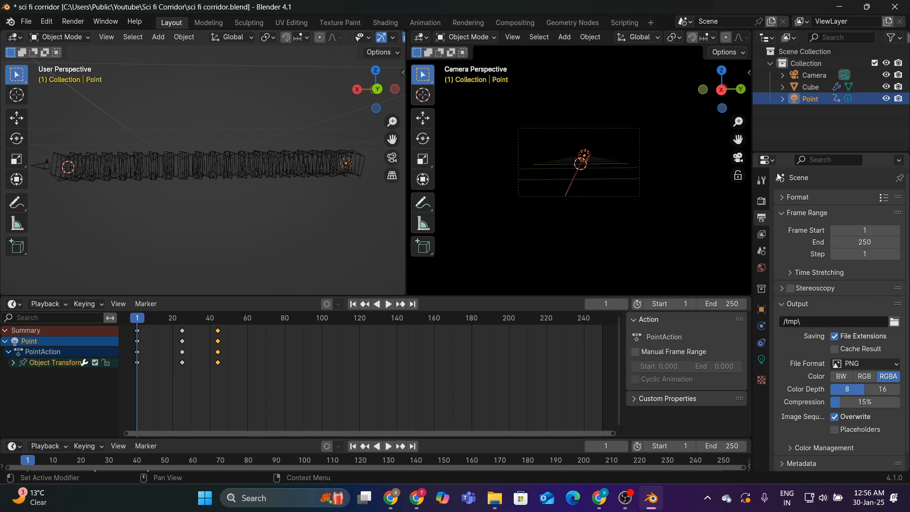
{"action": "left_click_drag", "start_coordinate": [834, 153], "coordinate": [834, 217]}
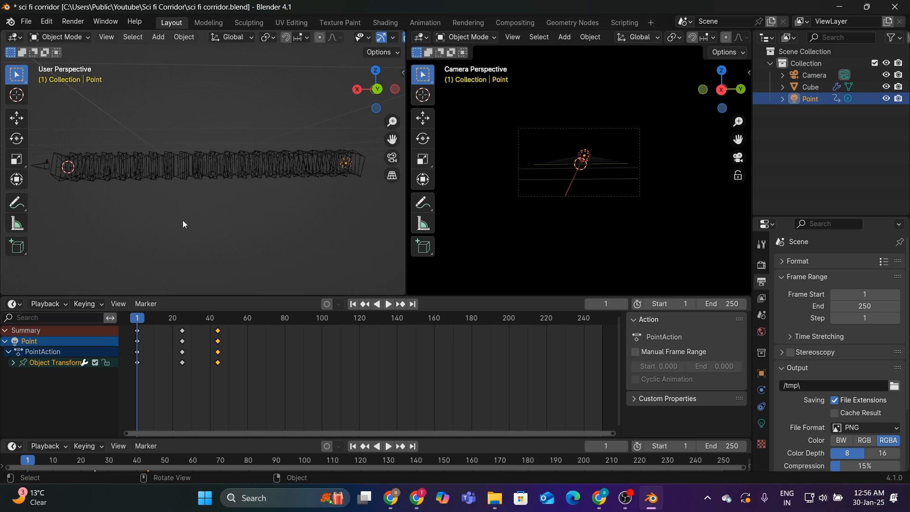
Add an area light at the corridor entrance and raise it about 0.74 m along Z
{"action": "middle_click_drag", "start_coordinate": [182, 218], "coordinate": [185, 215]}
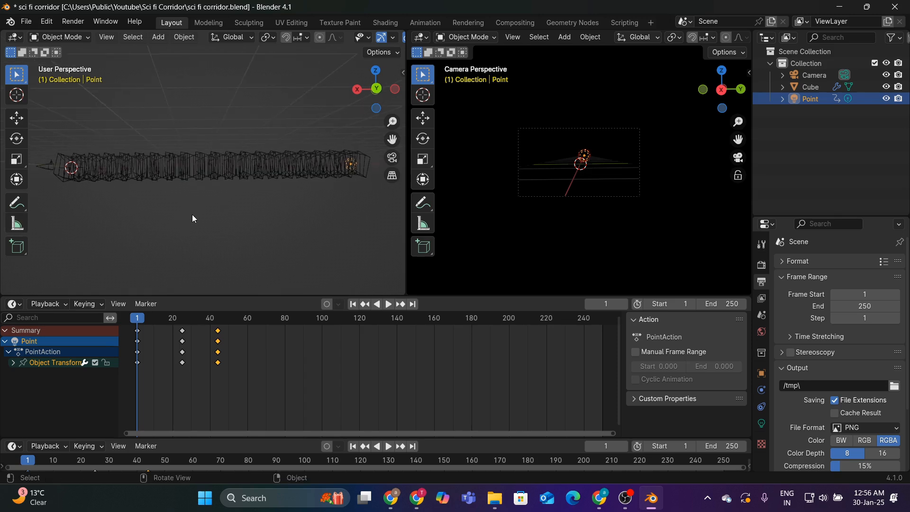
{"action": "key", "text": "shift+a"}
{"action": "mouse_move", "coordinate": [168, 161]}
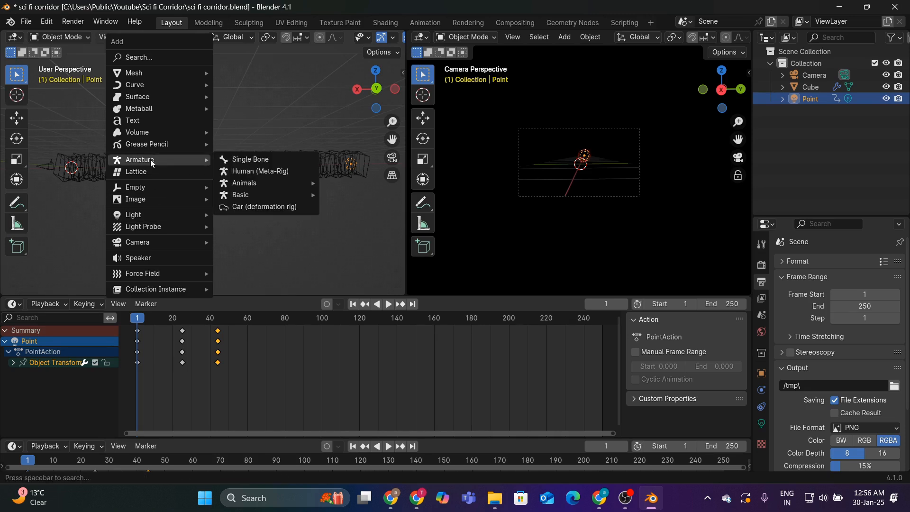
{"action": "mouse_move", "coordinate": [139, 188]}
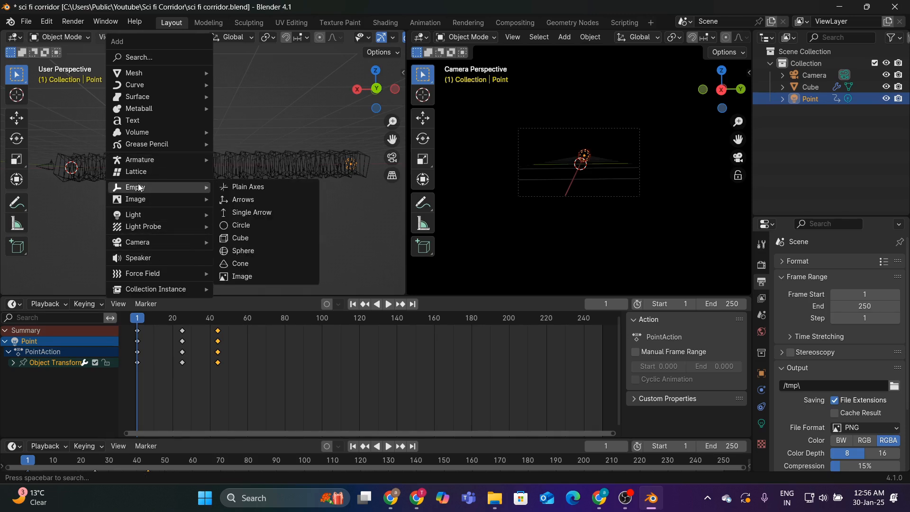
{"action": "mouse_move", "coordinate": [144, 217]}
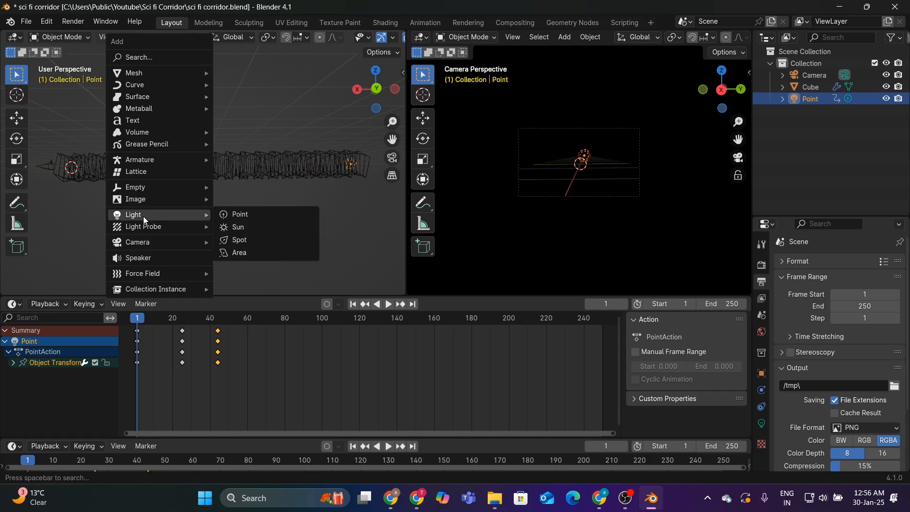
{"action": "left_click", "coordinate": [250, 255]}
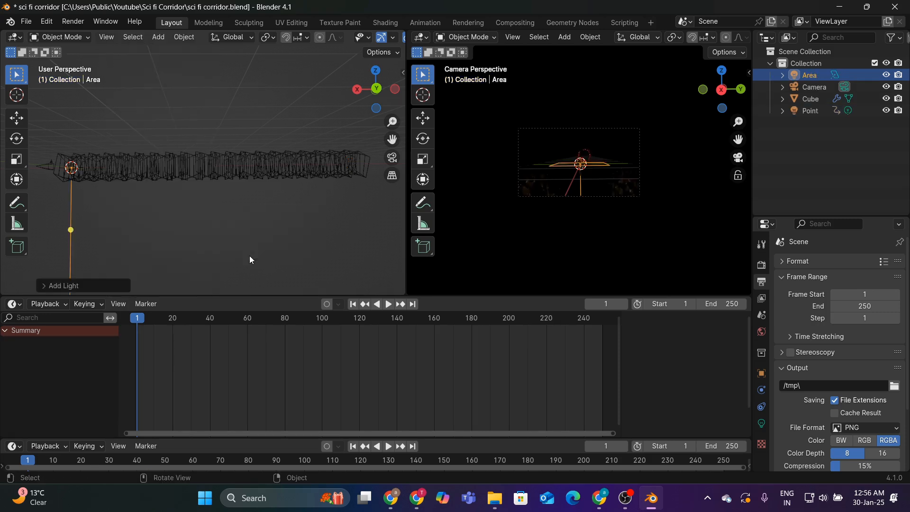
{"action": "mouse_move", "coordinate": [242, 245]}
{"action": "middle_mouse_down"}
{"action": "mouse_move", "coordinate": [256, 248]}
{"action": "mouse_move", "coordinate": [246, 248]}
{"action": "middle_mouse_up"}
{"action": "scroll", "coordinate": [246, 247], "scroll_direction": "down", "scroll_amount": 1}
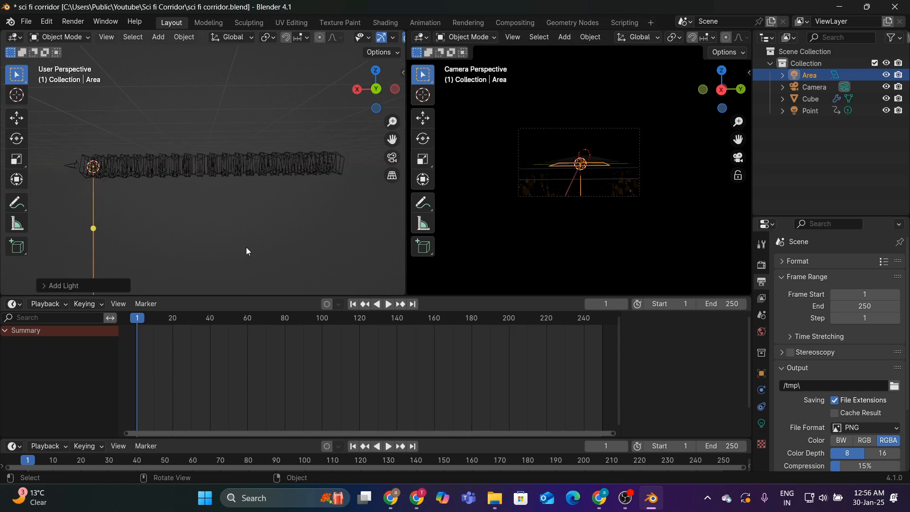
{"action": "key", "text": "g"}
{"action": "key", "text": "z"}
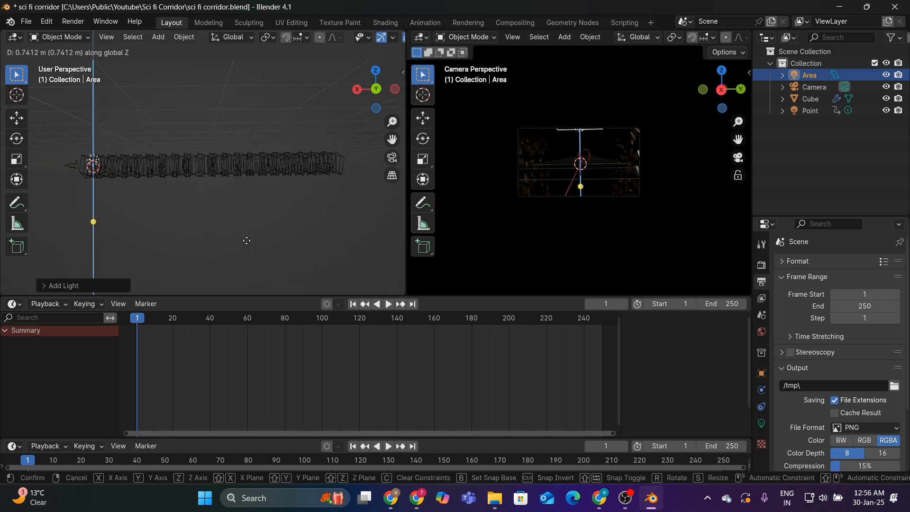
{"action": "left_click", "coordinate": [246, 241]}
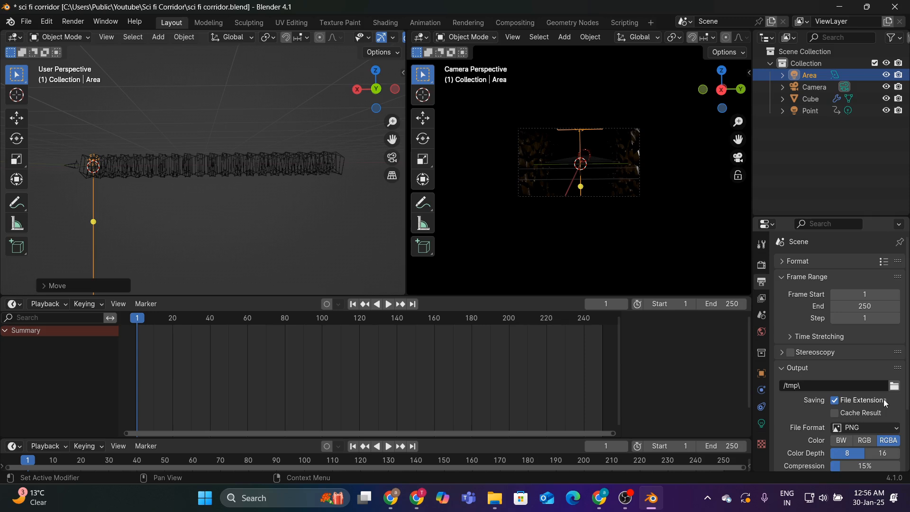
Set the area light's color to blue with hue 0.587, saturation 0.910 and value 0.546
{"action": "scroll", "coordinate": [862, 389], "scroll_direction": "down", "scroll_amount": 2}
{"action": "scroll", "coordinate": [862, 388], "scroll_direction": "up", "scroll_amount": 4}
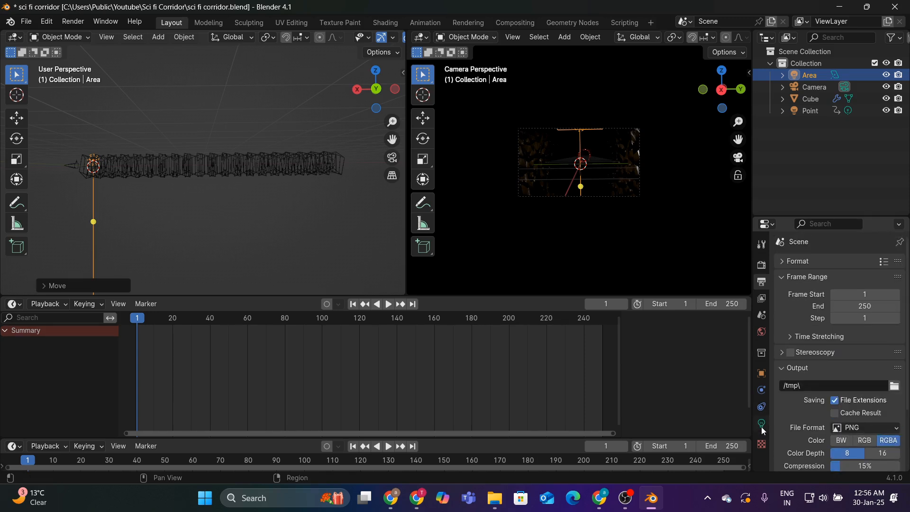
{"action": "left_click", "coordinate": [761, 423]}
{"action": "left_click", "coordinate": [870, 330]}
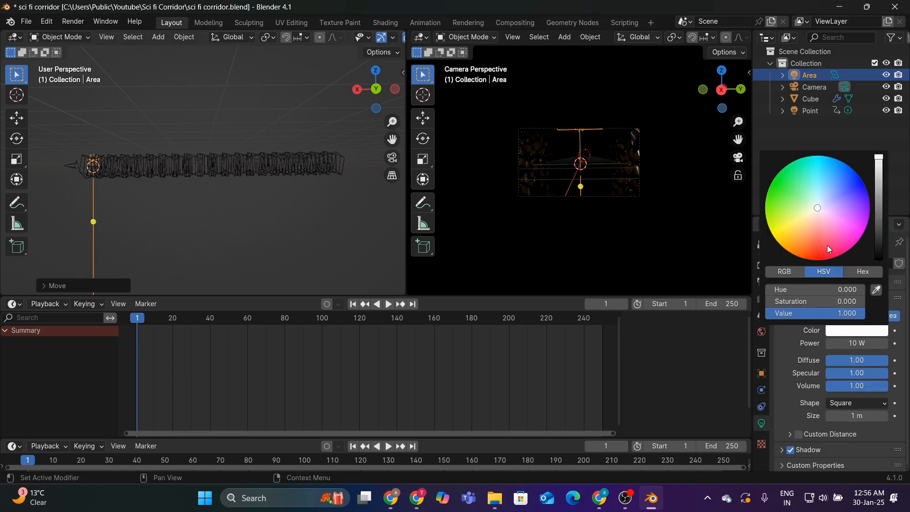
{"action": "left_click_drag", "start_coordinate": [819, 207], "coordinate": [825, 173]}
{"action": "left_click_drag", "start_coordinate": [880, 161], "coordinate": [880, 180]}
{"action": "left_click_drag", "start_coordinate": [825, 173], "coordinate": [831, 175]}
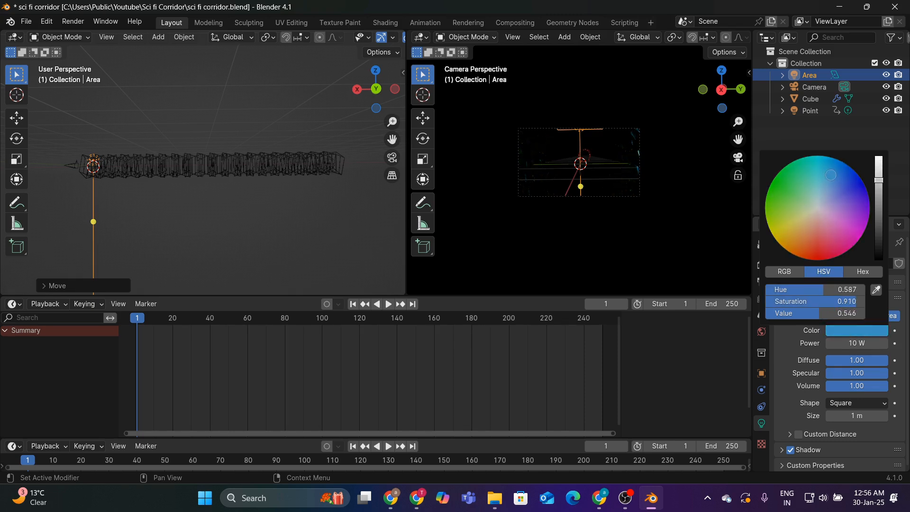
Set the area light's power to 400 W
{"action": "left_click", "coordinate": [859, 343]}
{"action": "type", "text": "400"}
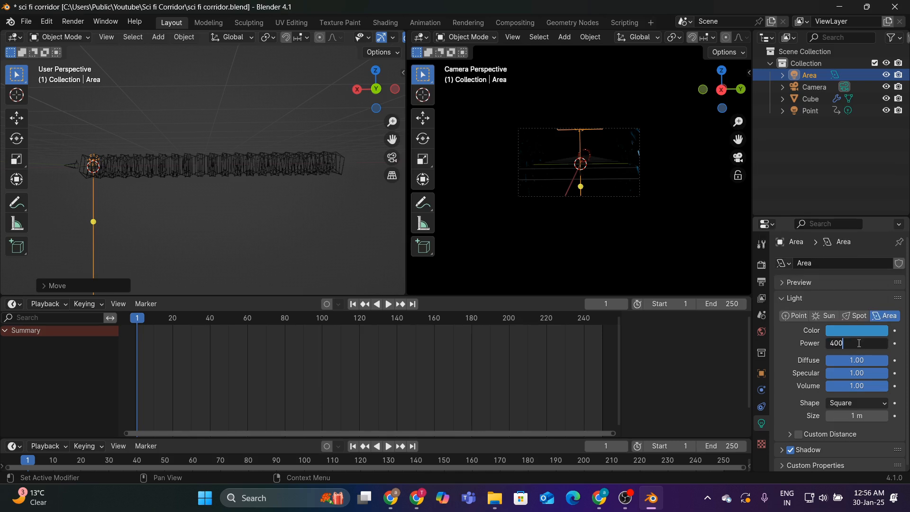
{"action": "key", "text": "Return"}
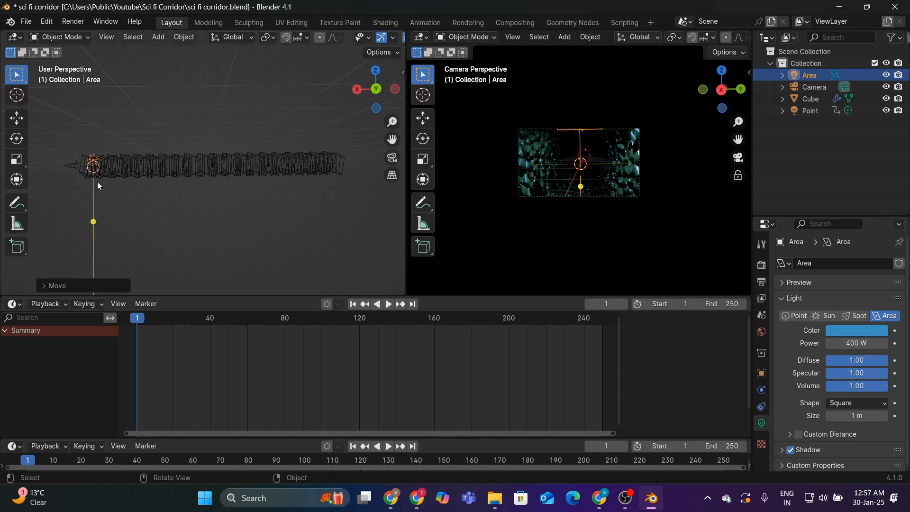
Move the blue area light about 8.3 m along negative X into the corridor and raise it about 0.21 m along Z
{"action": "key", "text": "g"}
{"action": "key", "text": "x"}
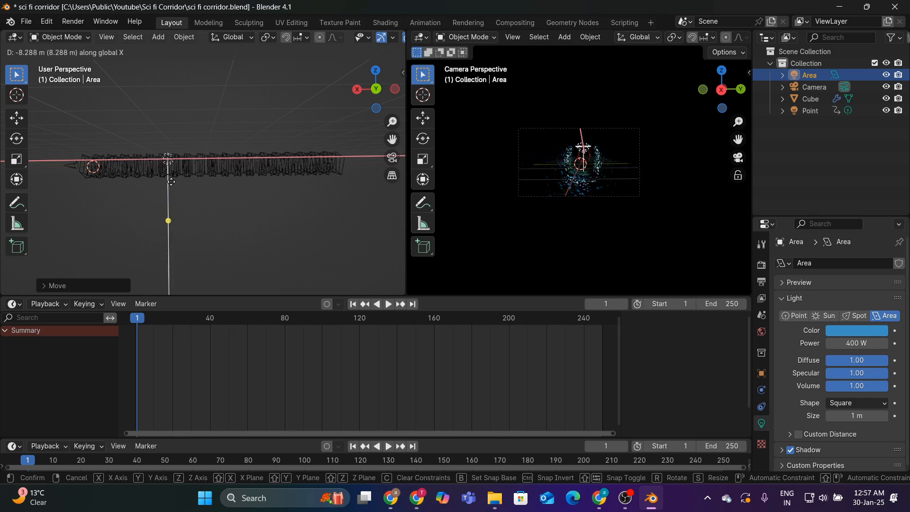
{"action": "left_click", "coordinate": [171, 181]}
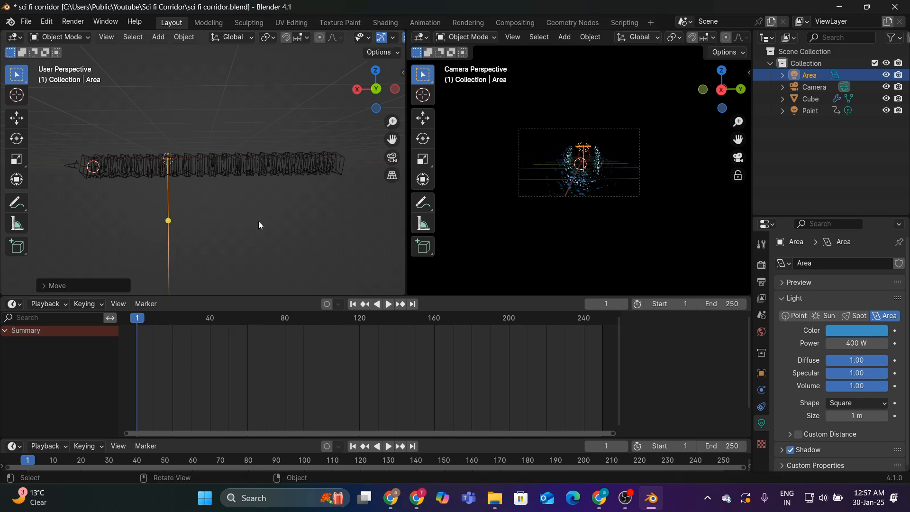
{"action": "key", "text": "g"}
{"action": "key", "text": "z"}
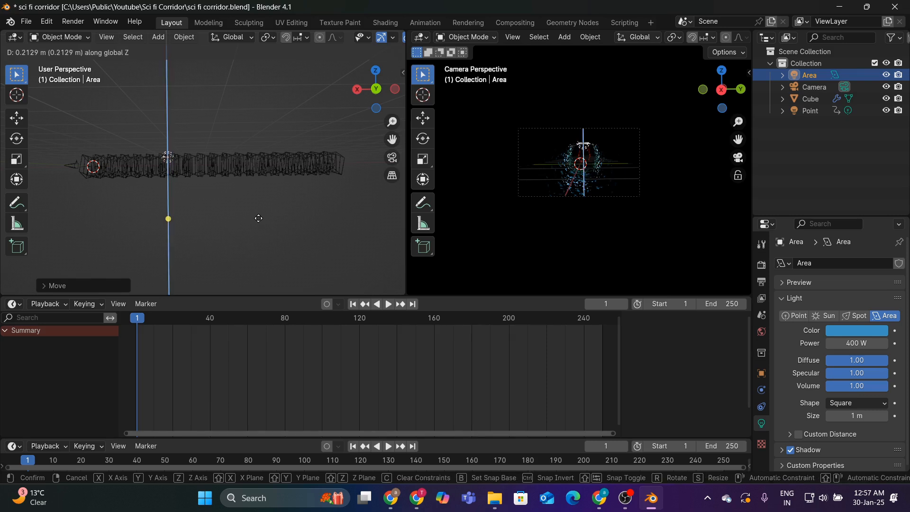
{"action": "left_click", "coordinate": [259, 219]}
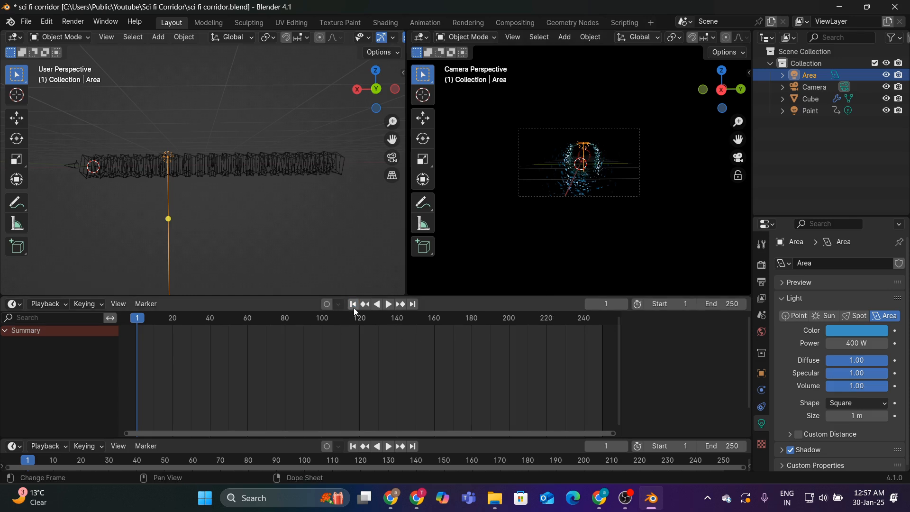
Play the animation to check the lighting, stop it and return to the first frame
{"action": "key", "text": "space"}
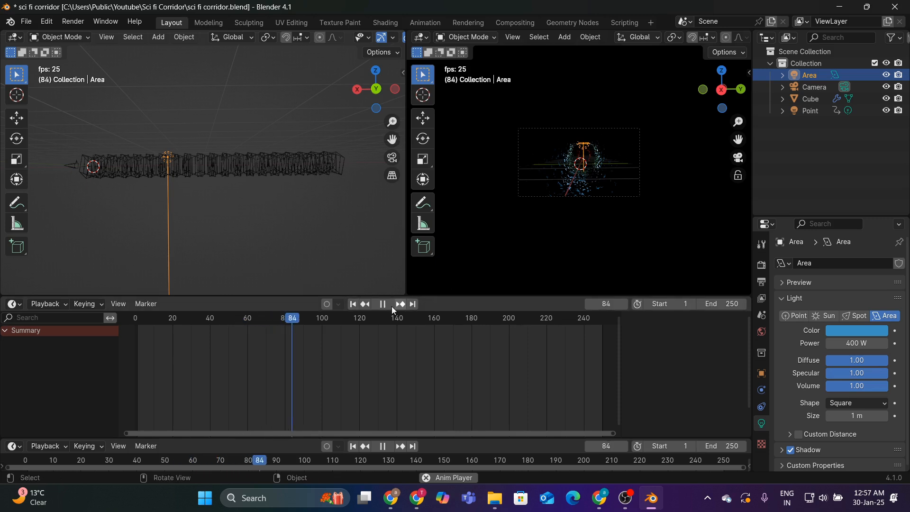
{"action": "left_click", "coordinate": [382, 304]}
{"action": "left_click", "coordinate": [353, 303]}
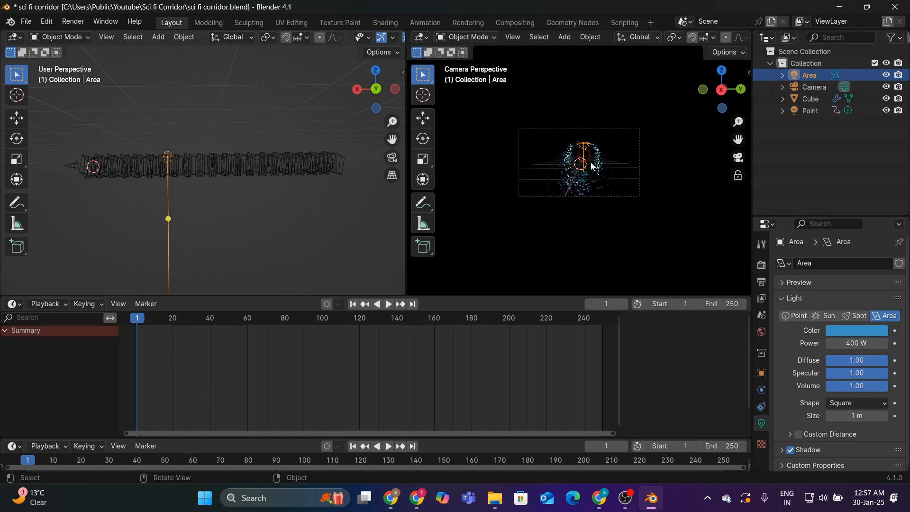
Reposition the blue area light along X to slightly before the middle of the corridor's length
{"action": "key", "text": "g"}
{"action": "key", "text": "x"}
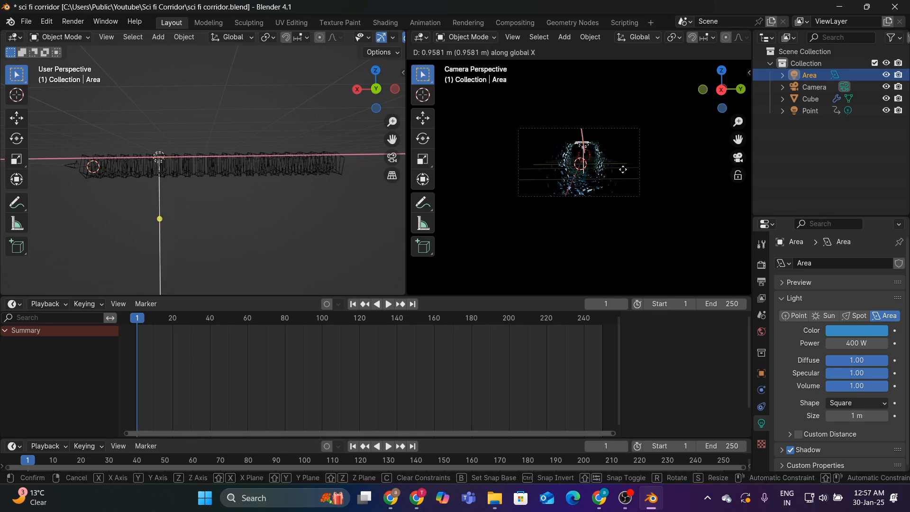
{"action": "left_click", "coordinate": [609, 171]}
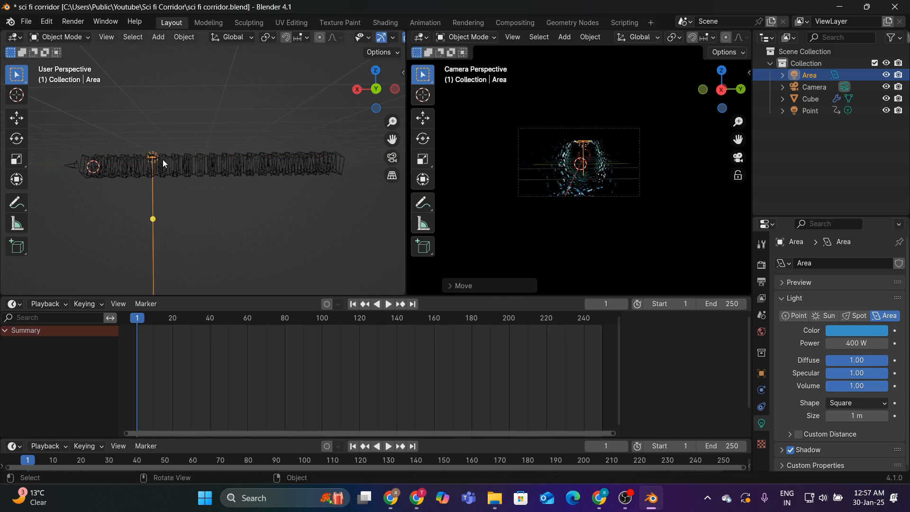
{"action": "key", "text": "g"}
{"action": "key", "text": "x"}
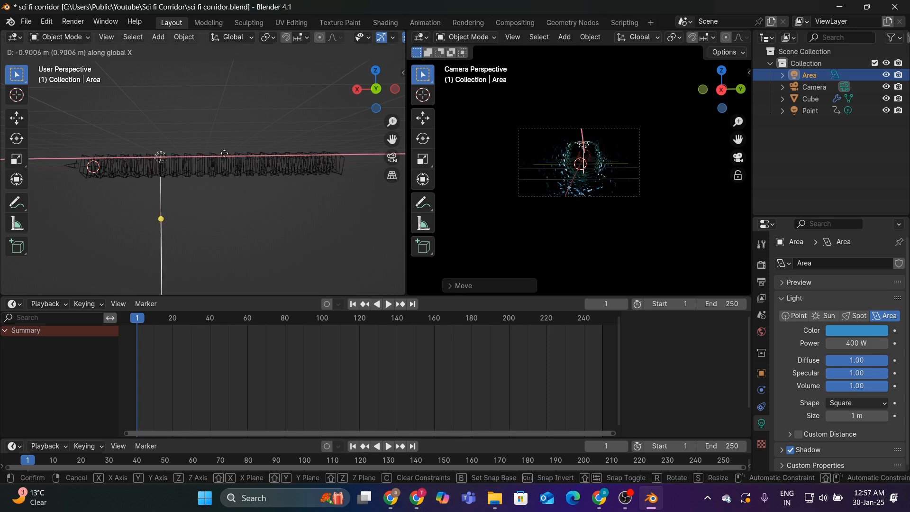
{"action": "left_click", "coordinate": [258, 158]}
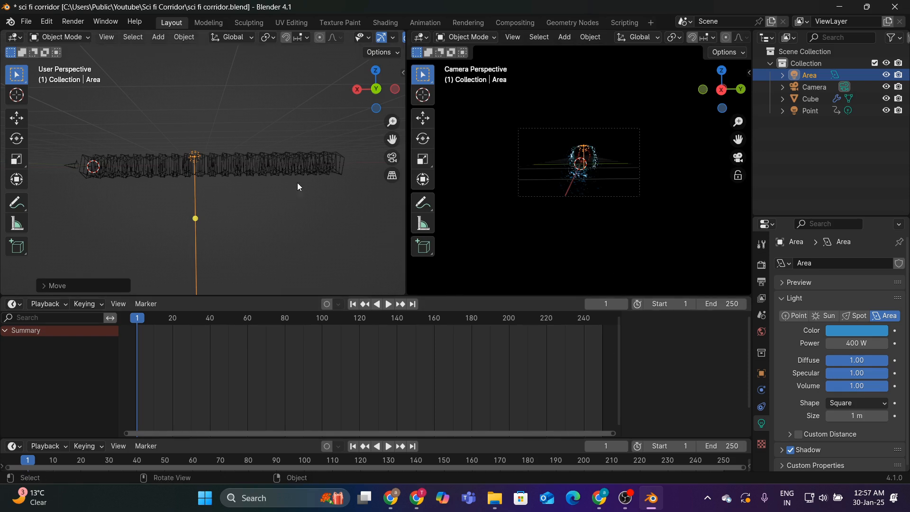
Set the red point light's power to 500 W and play the animation to check it
{"action": "left_click", "coordinate": [807, 112]}
{"action": "left_click", "coordinate": [836, 340]}
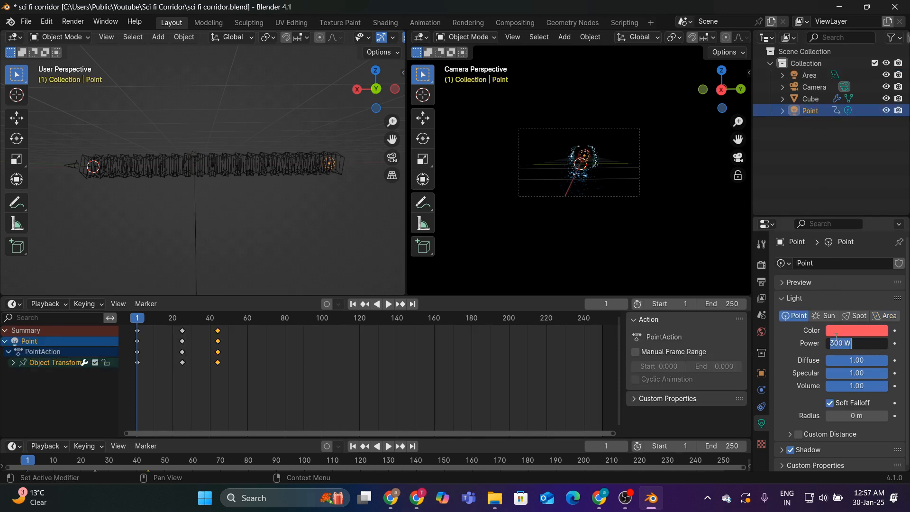
{"action": "type", "text": "500"}
{"action": "key", "text": "Return"}
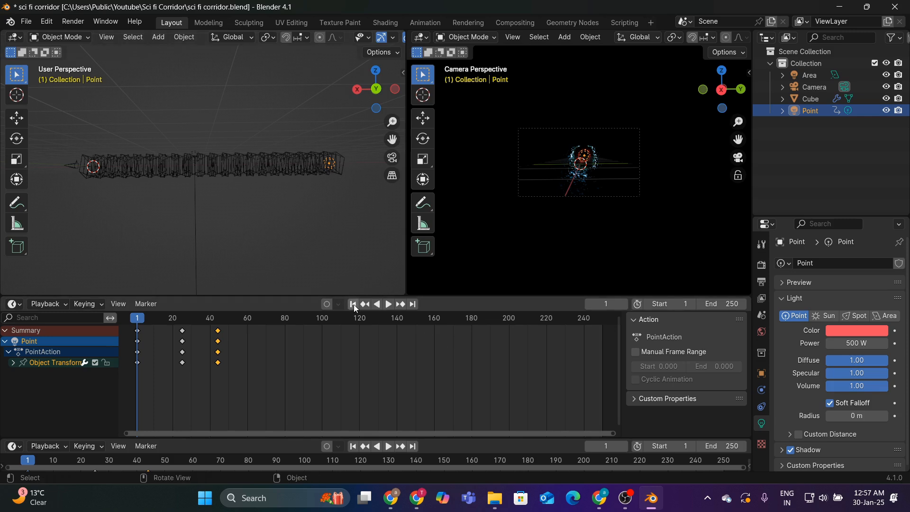
{"action": "key", "text": "space"}
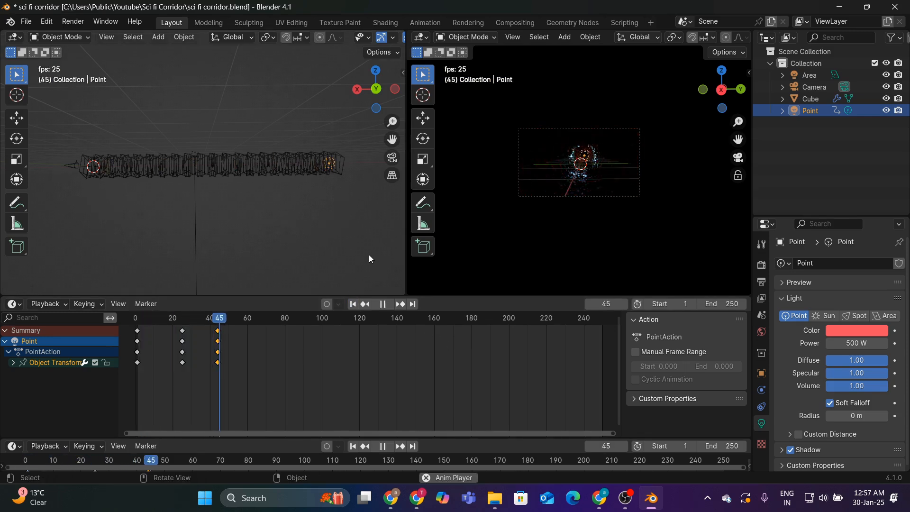
{"action": "key", "text": "space"}
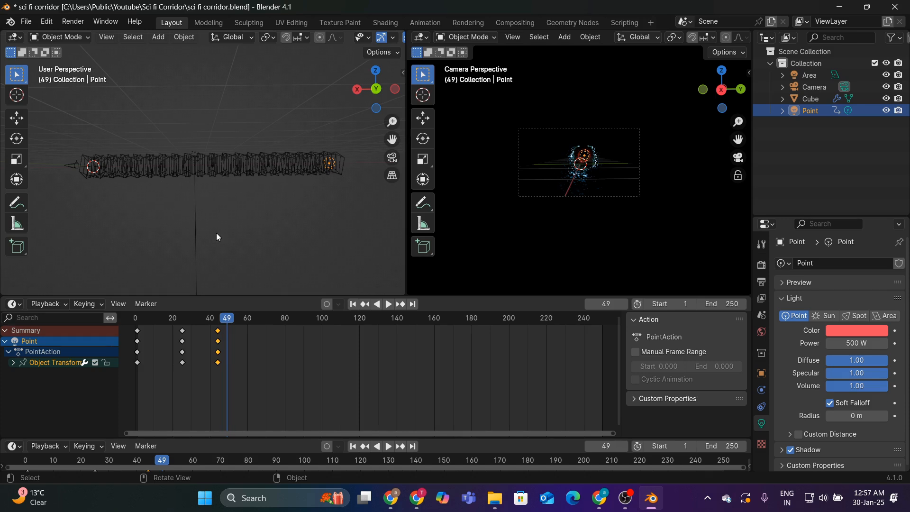
Add a second area light at the corridor entrance and raise it about 0.69 m along Z
{"action": "key", "text": "shift+a"}
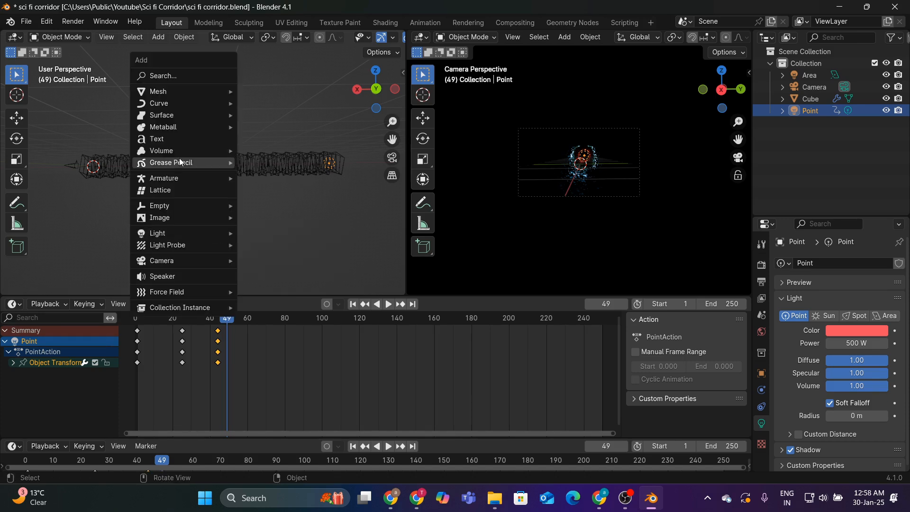
{"action": "mouse_move", "coordinate": [163, 235]}
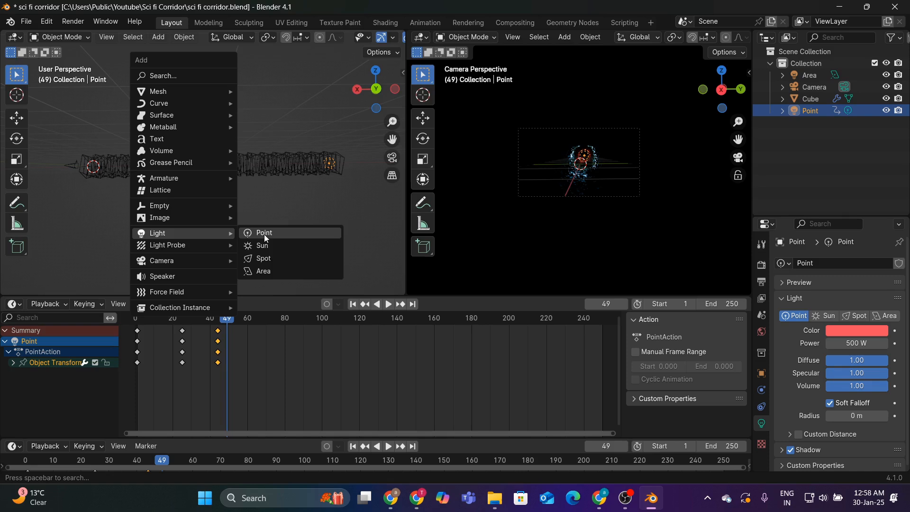
{"action": "left_click", "coordinate": [254, 272]}
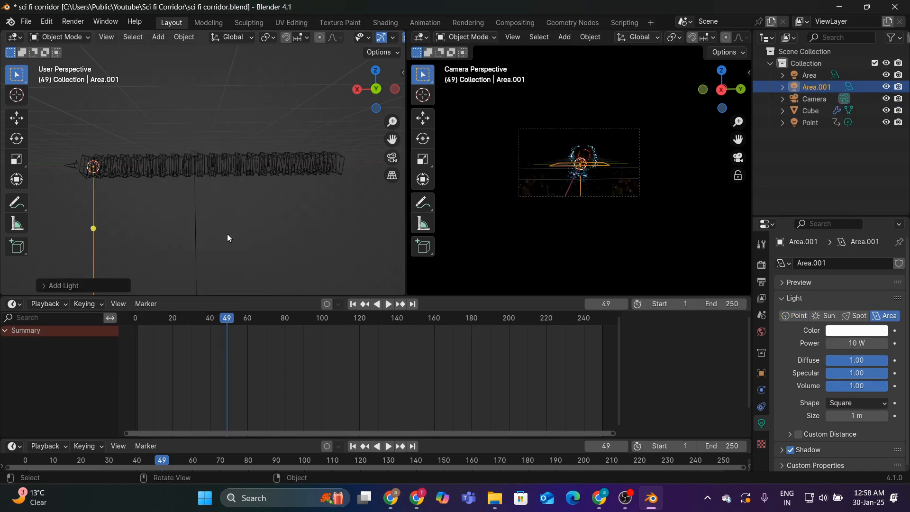
{"action": "key", "text": "g"}
{"action": "key", "text": "z"}
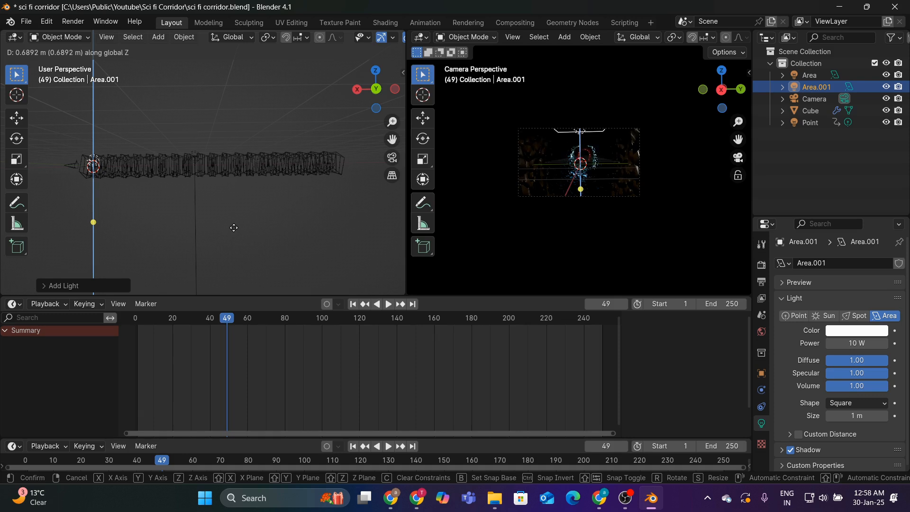
{"action": "left_click", "coordinate": [234, 228]}
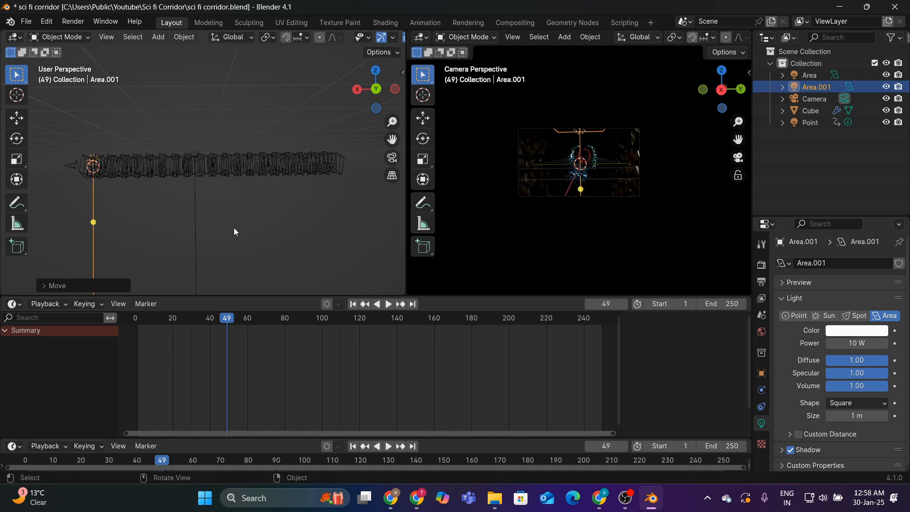
Color the new area light yellow and move it about 1.6 m along negative X into the corridor
{"action": "left_click", "coordinate": [855, 329]}
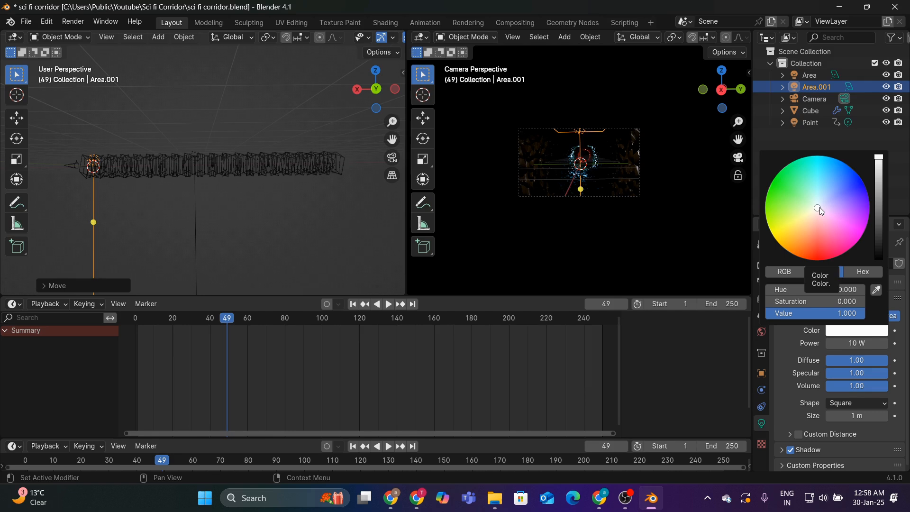
{"action": "left_click_drag", "start_coordinate": [820, 207], "coordinate": [781, 225]}
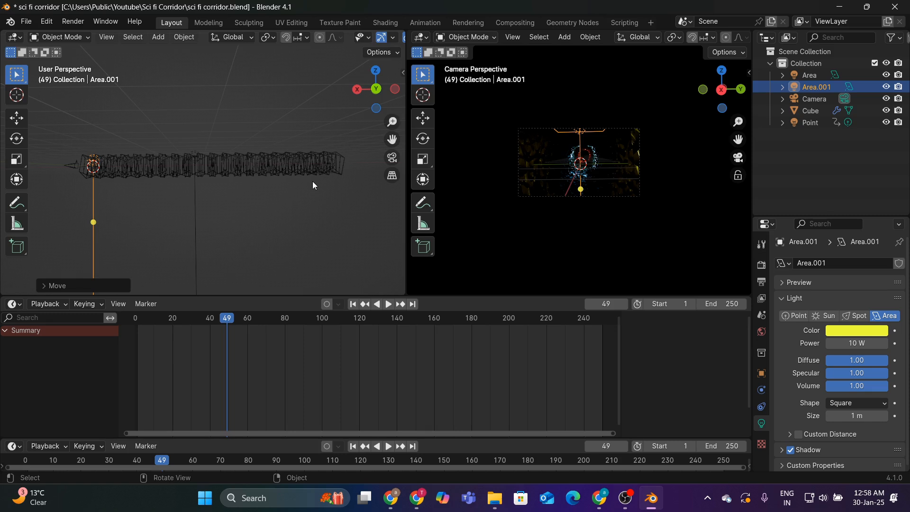
{"action": "key", "text": "g"}
{"action": "key", "text": "x"}
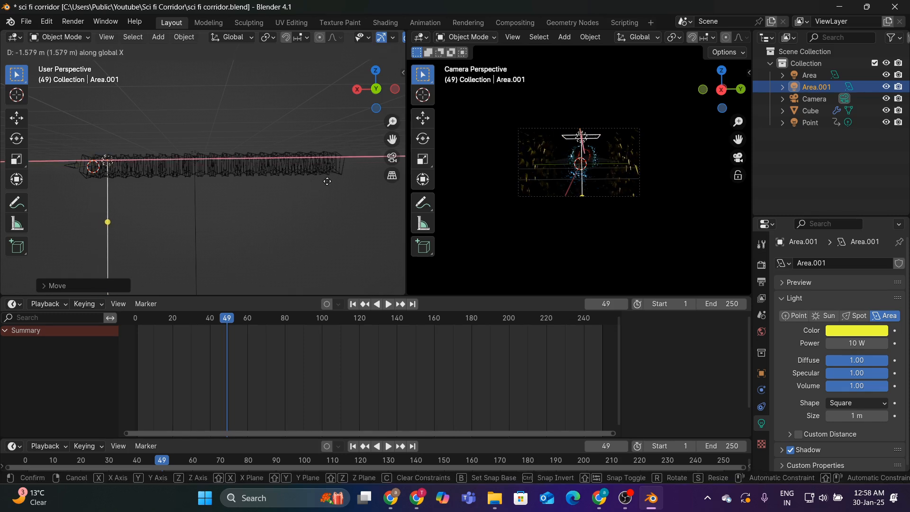
{"action": "left_click", "coordinate": [327, 182]}
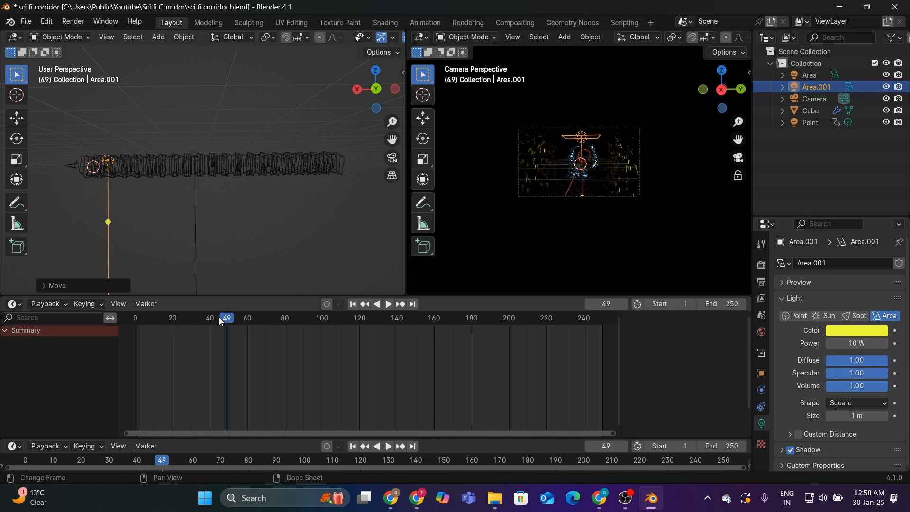
Insert a keyframe on the yellow area light's power at frame 1
{"action": "left_click_drag", "start_coordinate": [221, 321], "coordinate": [139, 326]}
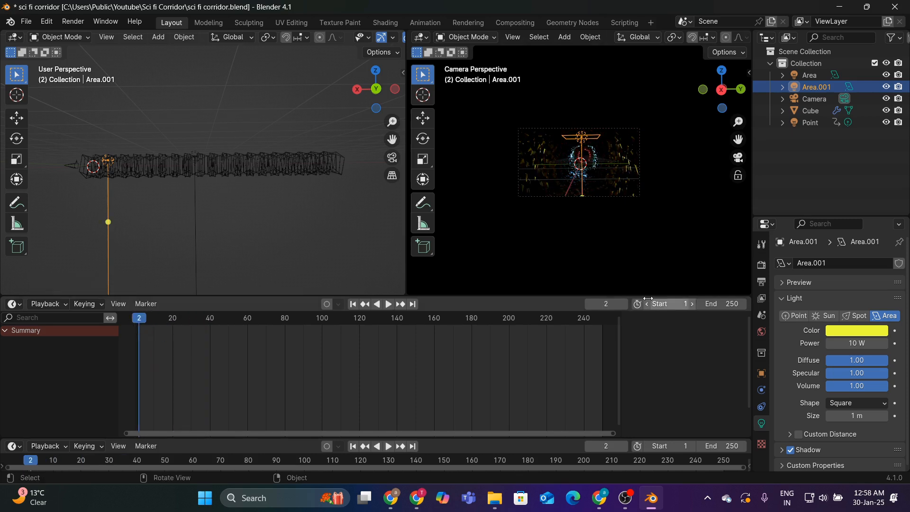
{"action": "left_click", "coordinate": [613, 303]}
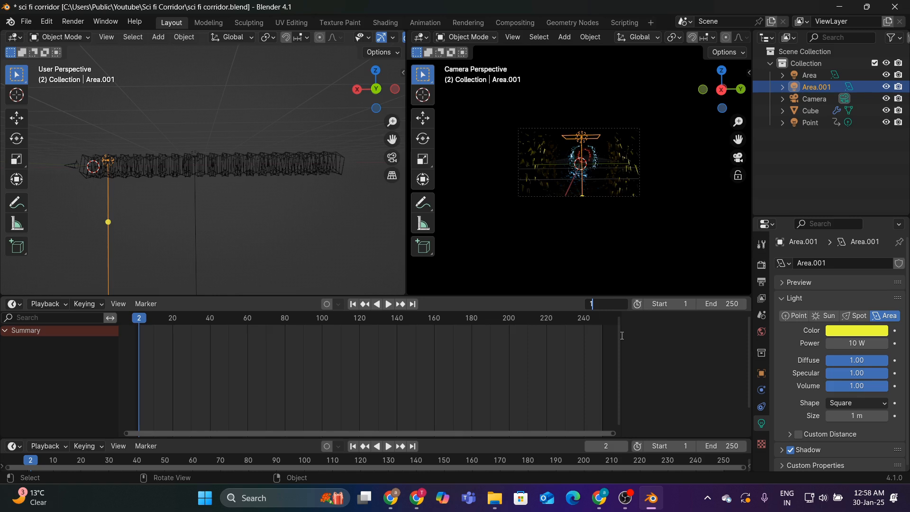
{"action": "type", "text": "1"}
{"action": "key", "text": "Return"}
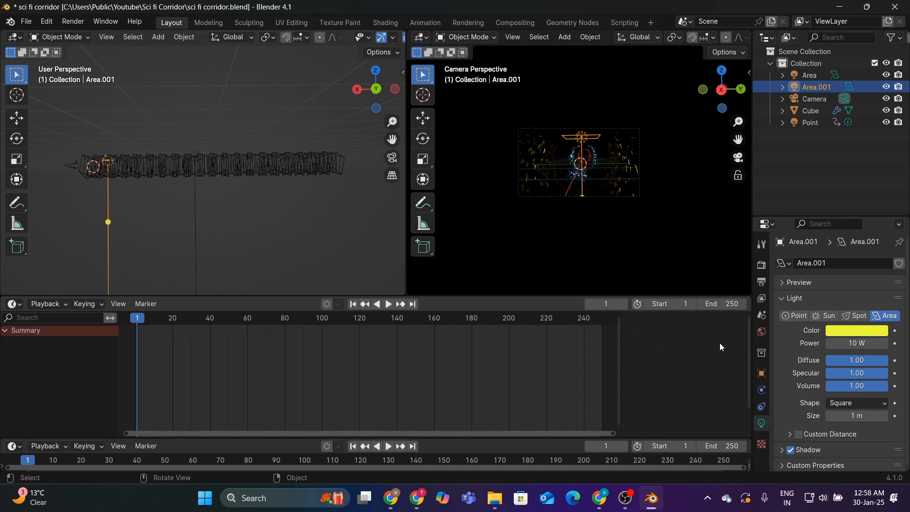
{"action": "left_click", "coordinate": [895, 344]}
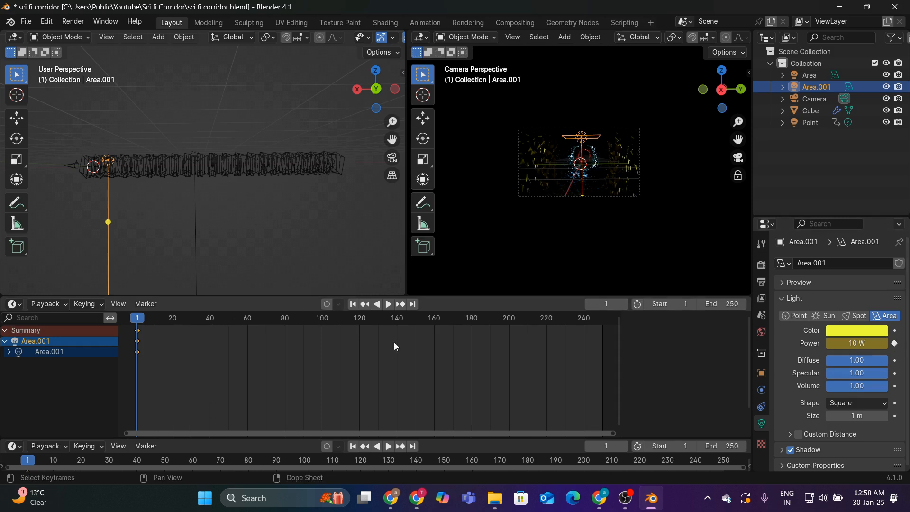
Set the yellow area light's power to 200 W at frame 50 and keyframe it
{"action": "key", "text": "space"}
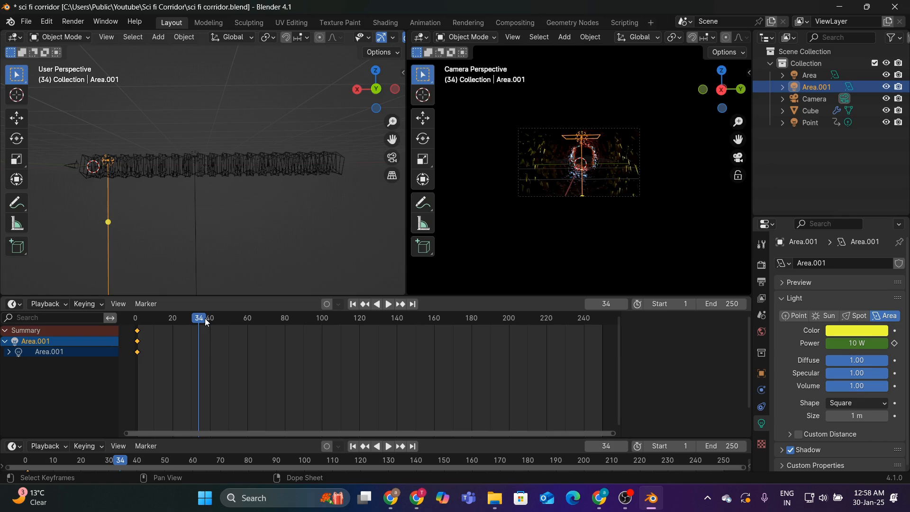
{"action": "left_click_drag", "start_coordinate": [206, 322], "coordinate": [229, 321]}
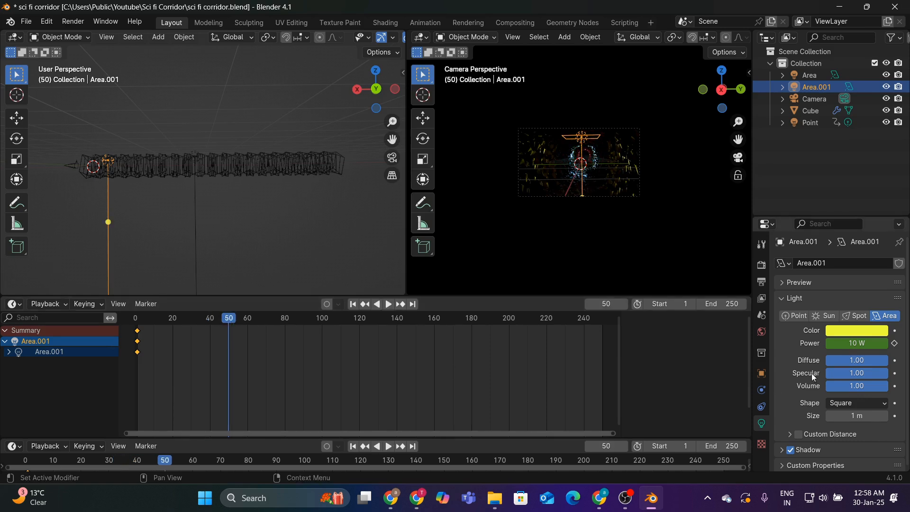
{"action": "left_click", "coordinate": [852, 344]}
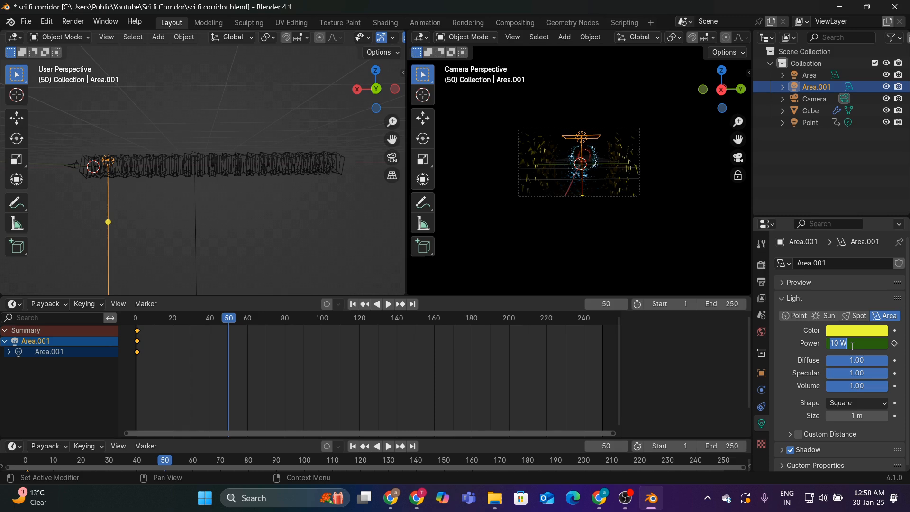
{"action": "type", "text": "200"}
{"action": "key", "text": "Return"}
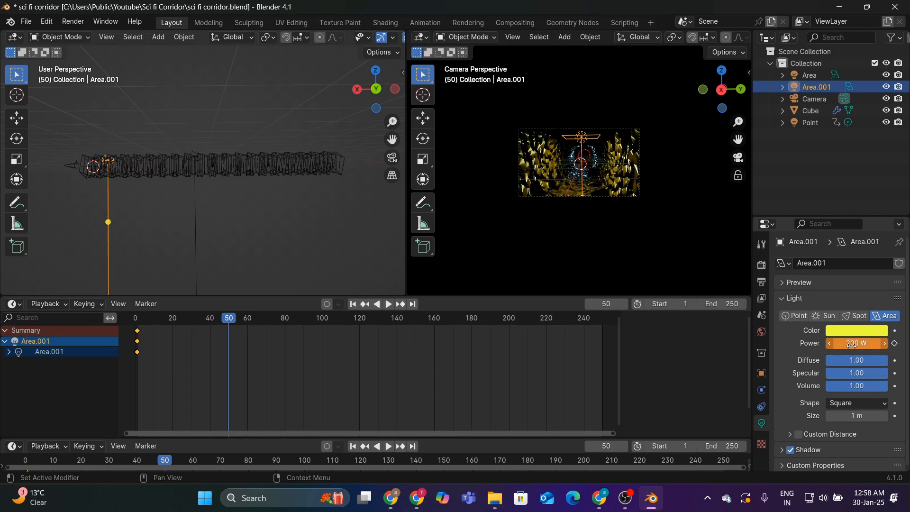
{"action": "left_click", "coordinate": [895, 343]}
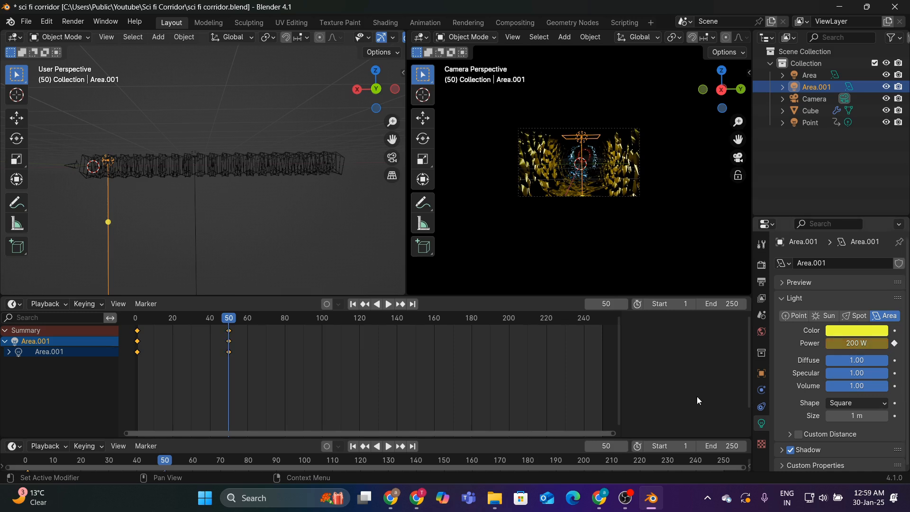
Set the yellow area light's power to 10 W at frame 80 and keyframe it
{"action": "left_click_drag", "start_coordinate": [227, 320], "coordinate": [285, 323]}
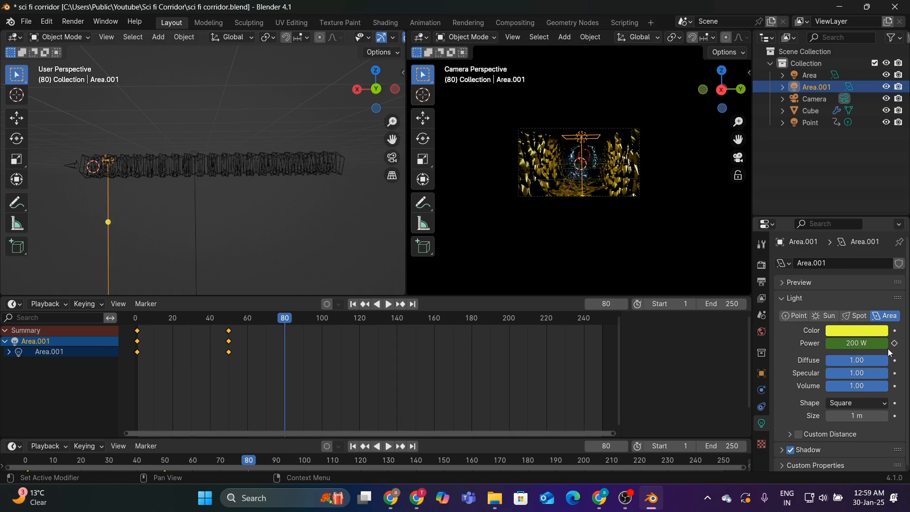
{"action": "left_click", "coordinate": [877, 344]}
{"action": "type", "text": "1"}
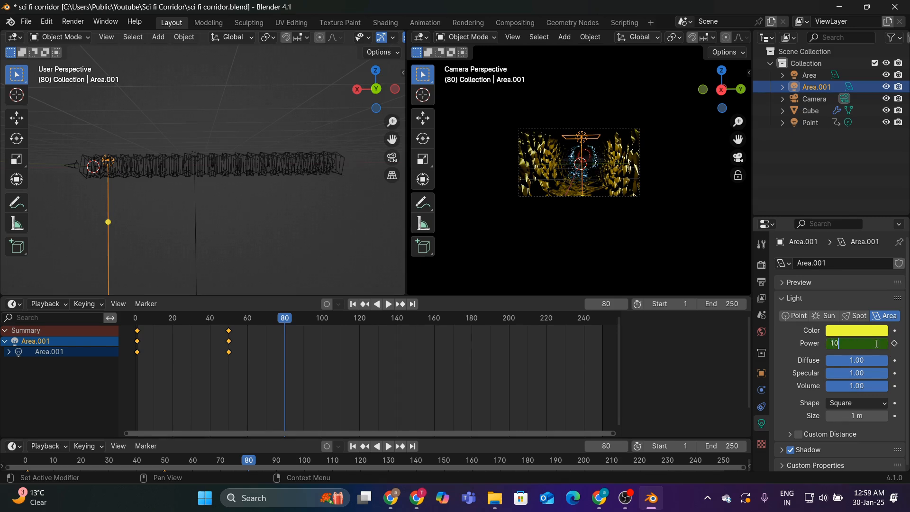
{"action": "type", "text": "0"}
{"action": "key", "text": "Return"}
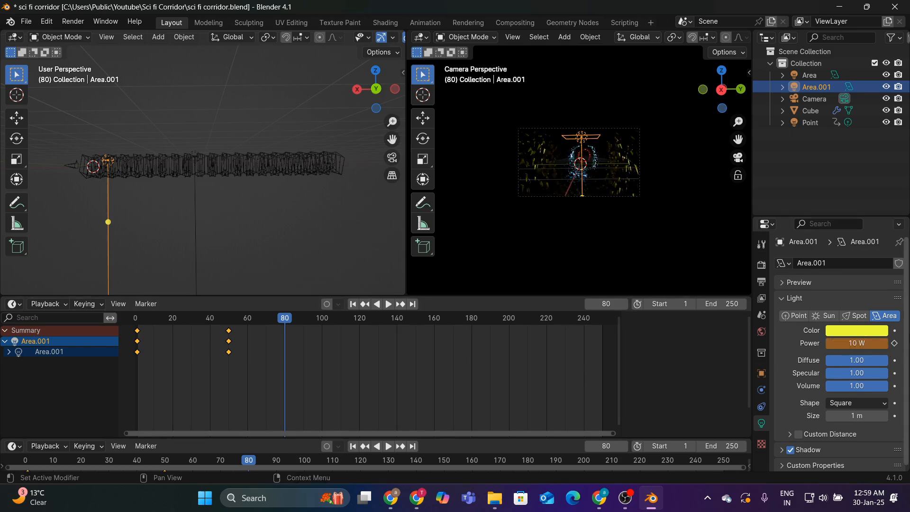
{"action": "left_click", "coordinate": [896, 343]}
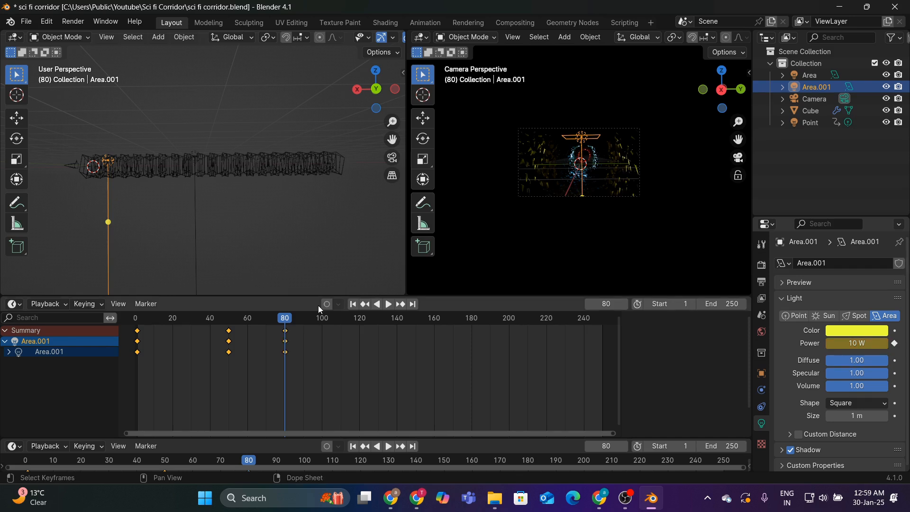
Enlarge the camera view and play the animation from frame 1 to check the pulsing yellow light
{"action": "key", "text": "shift+Left"}
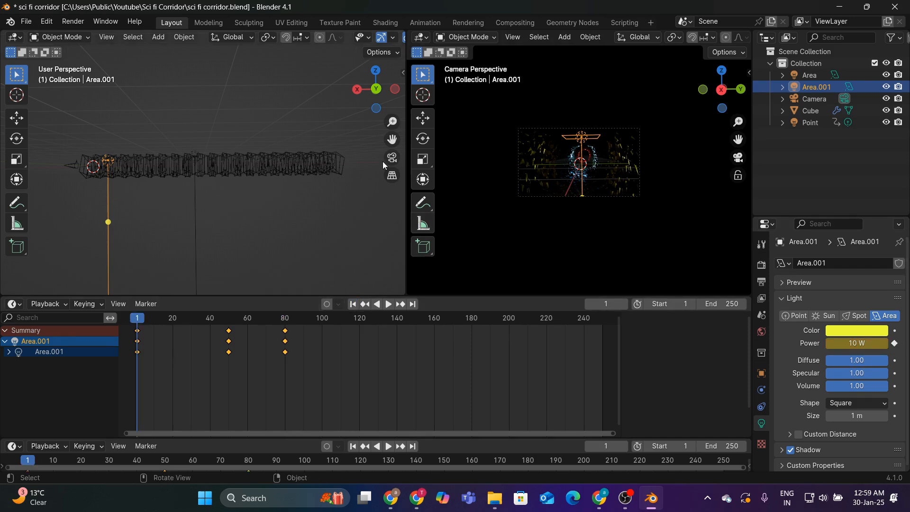
{"action": "left_click_drag", "start_coordinate": [408, 138], "coordinate": [355, 139]}
{"action": "scroll", "coordinate": [503, 198], "scroll_direction": "up", "scroll_amount": 3}
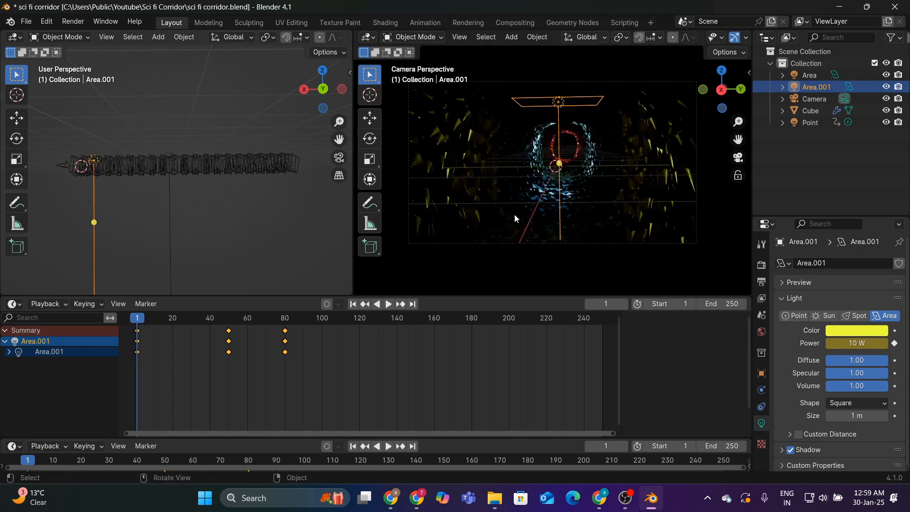
{"action": "key", "text": "space"}
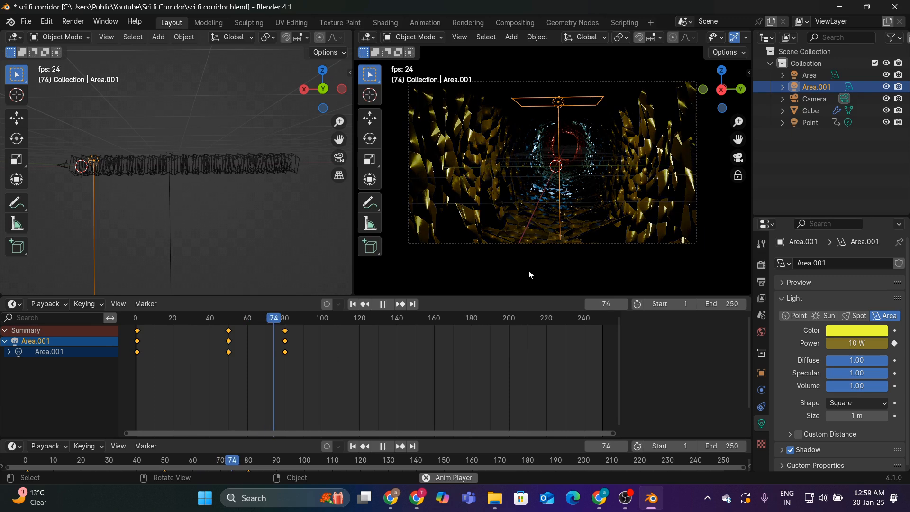
{"action": "key", "text": "space"}
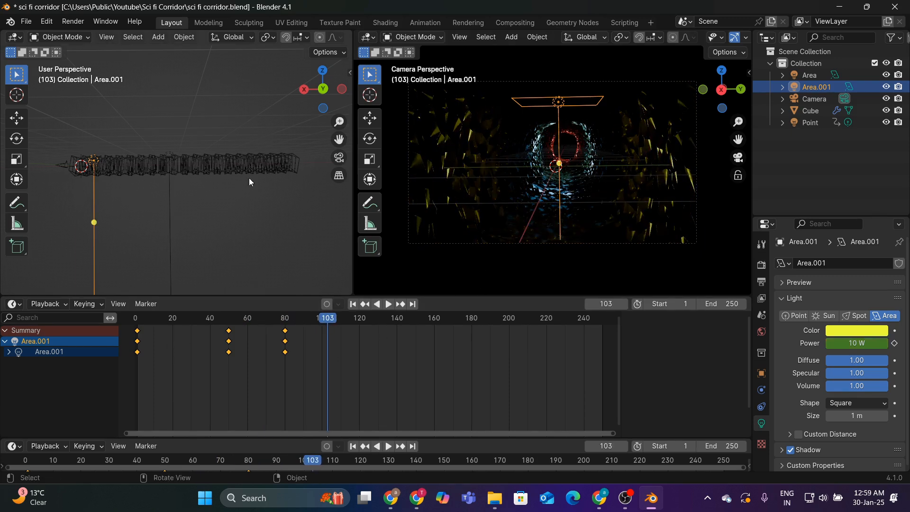
Move the yellow area light about 20 m along negative X toward the far end of the corridor
{"action": "left_click", "coordinate": [811, 122]}
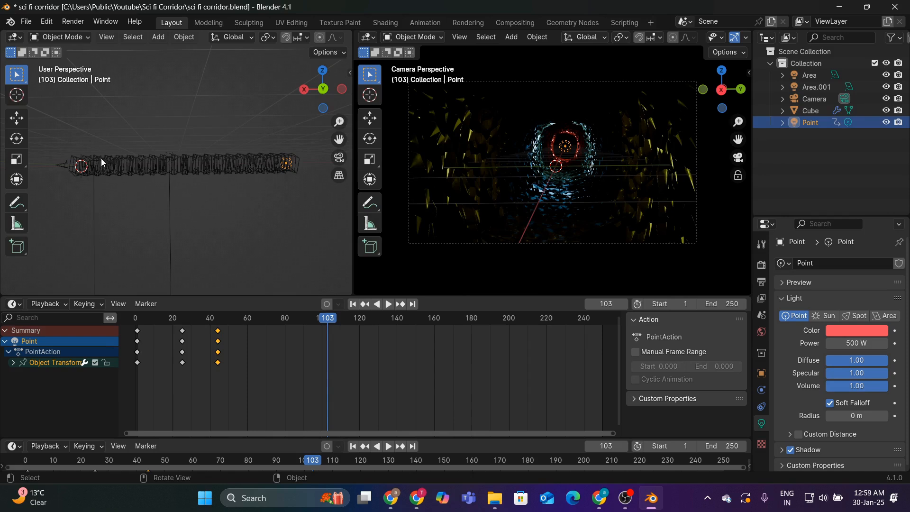
{"action": "left_click", "coordinate": [807, 89]}
{"action": "key", "text": "g"}
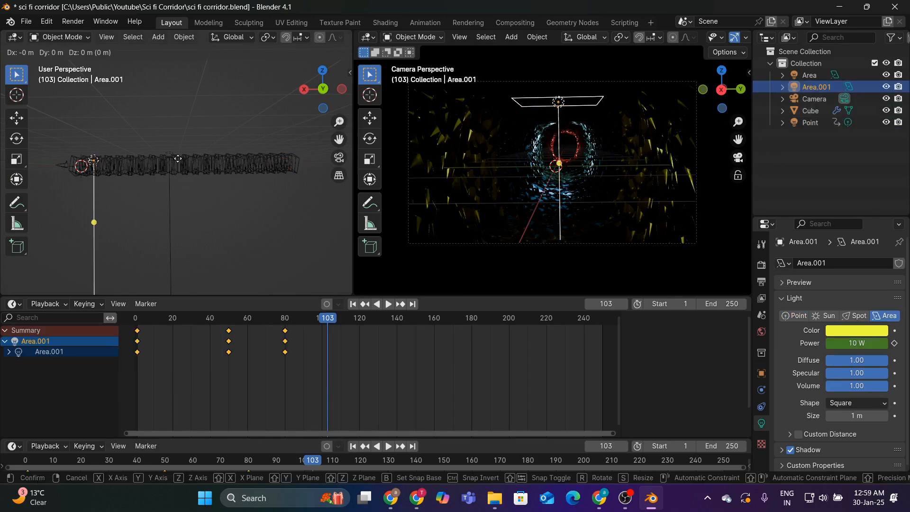
{"action": "key", "text": "x"}
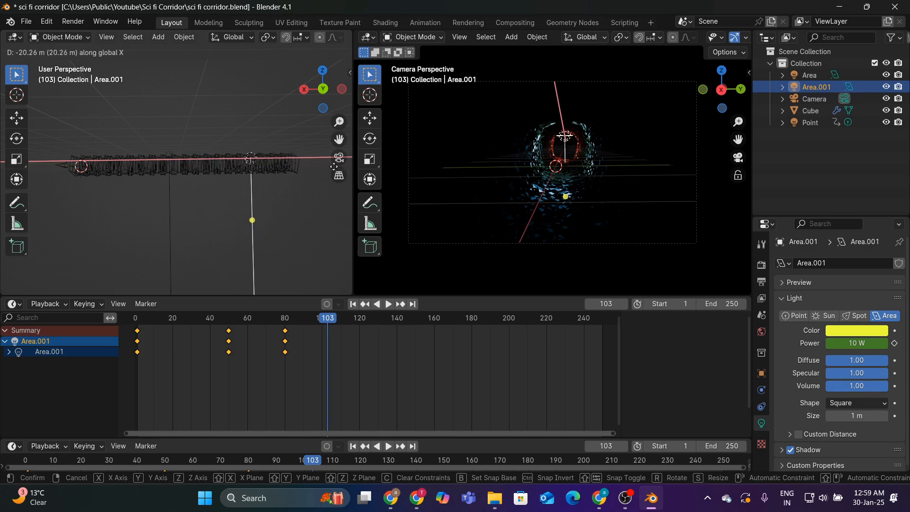
{"action": "left_click", "coordinate": [321, 190]}
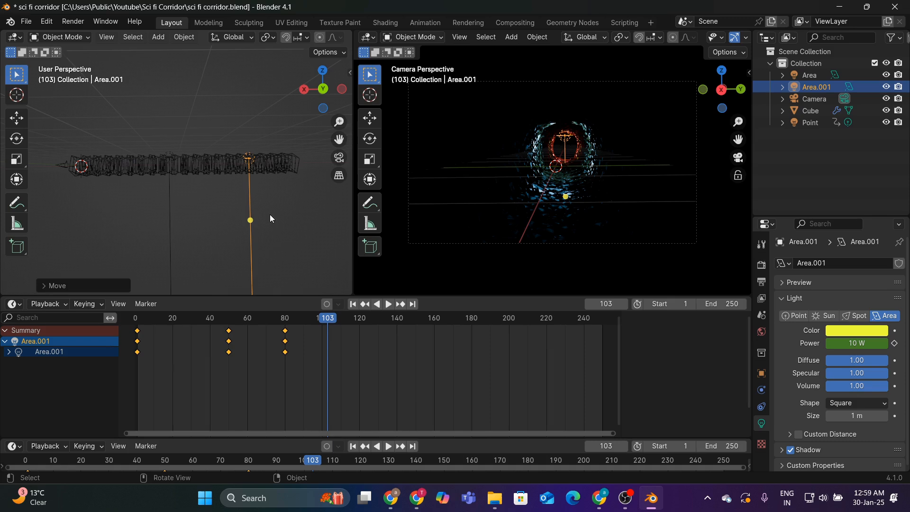
Play the animation from the first frame to review the lights with the yellow one deep in the corridor
{"action": "key", "text": "space"}
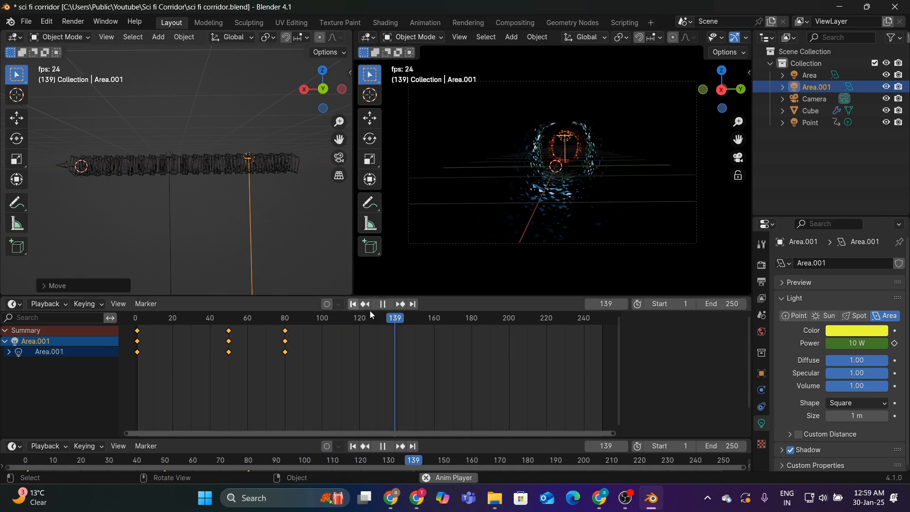
{"action": "left_click", "coordinate": [353, 304]}
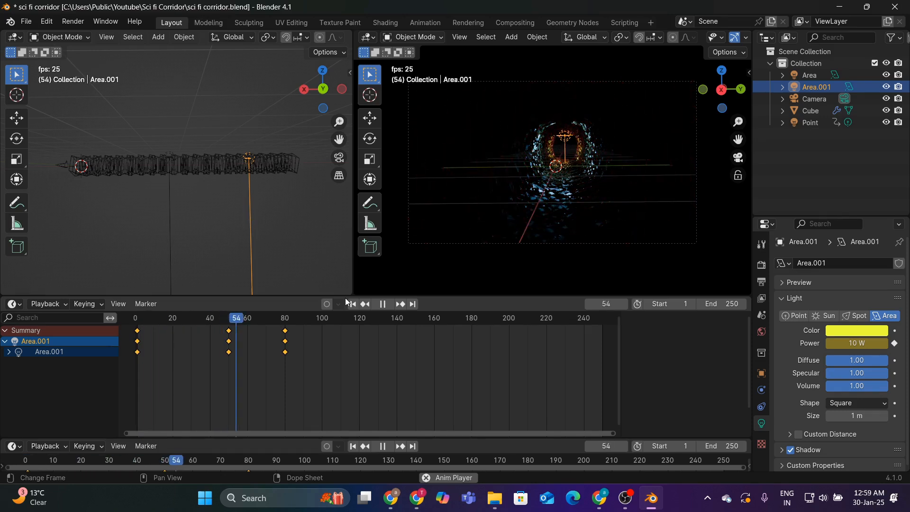
{"action": "key", "text": "space"}
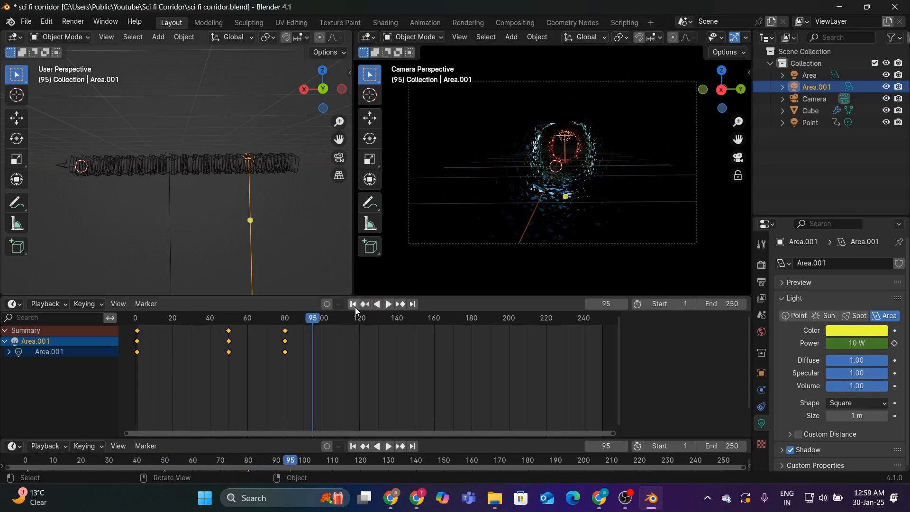
{"action": "left_click", "coordinate": [354, 305]}
{"action": "key", "text": "space"}
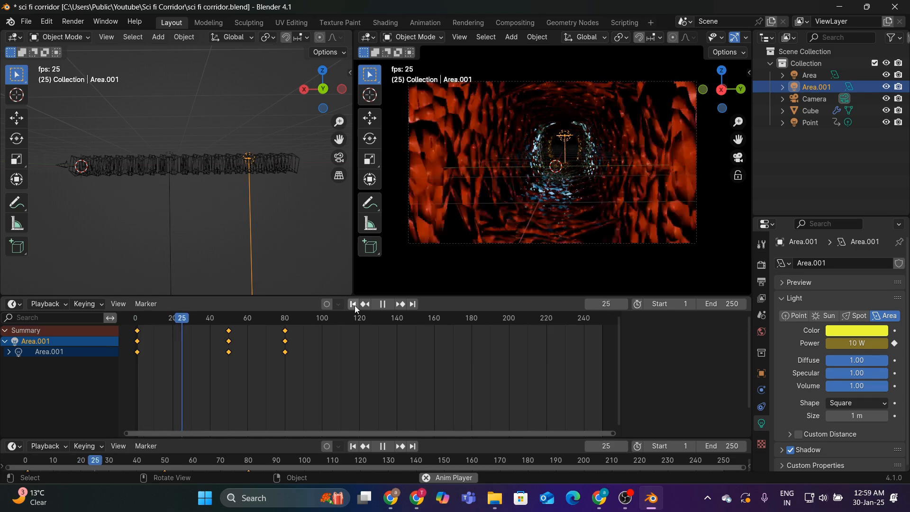
{"action": "left_click", "coordinate": [388, 305]}
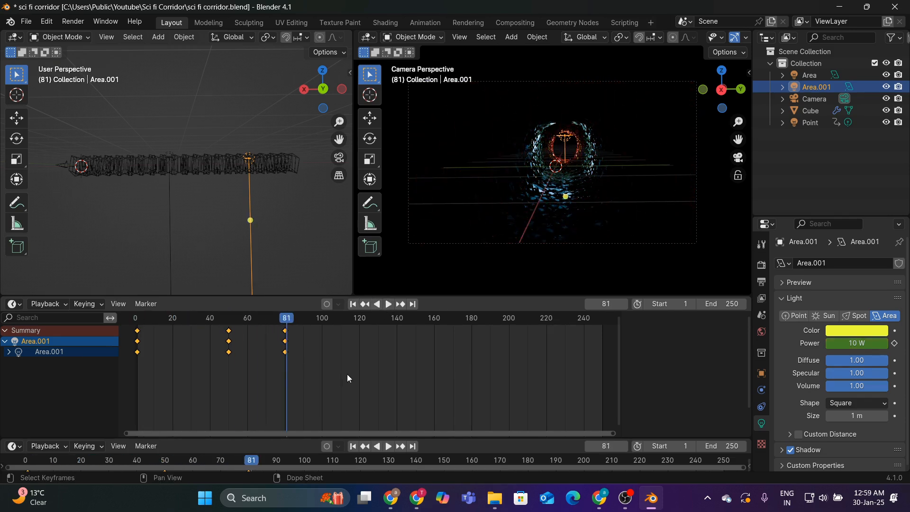
Try duplicating all three of the yellow light's power keyframes so the copies start at about frame 102, and preview the animation
{"action": "left_click_drag", "start_coordinate": [347, 374], "coordinate": [121, 325]}
{"action": "key", "text": "g"}
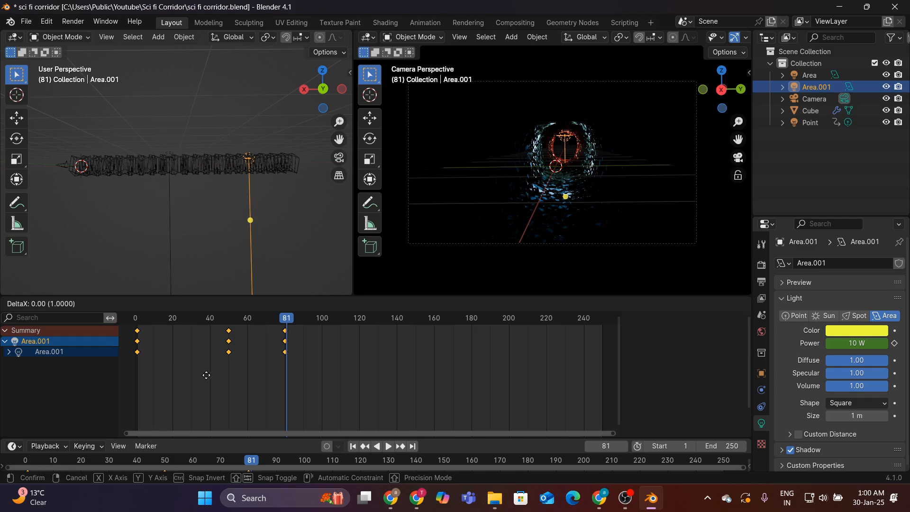
{"action": "left_click", "coordinate": [395, 384]}
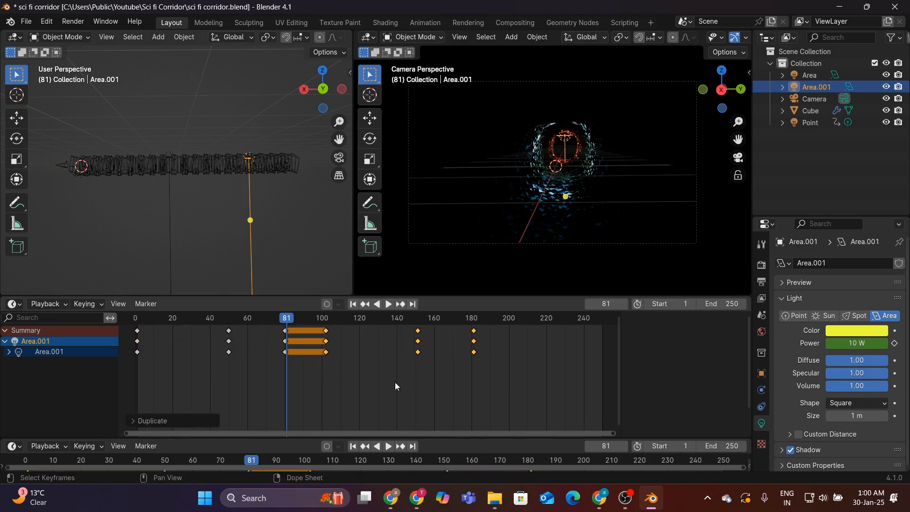
{"action": "key", "text": "space"}
{"action": "key", "text": "shift+Left"}
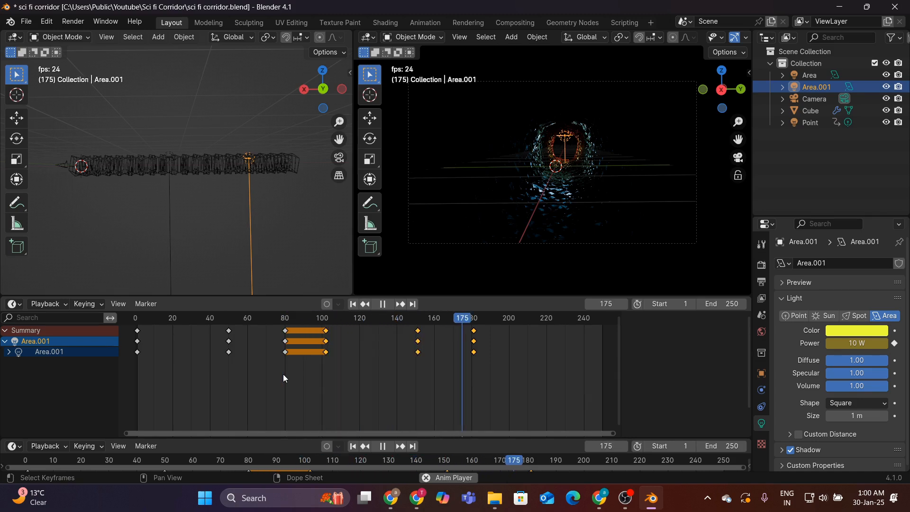
{"action": "left_click", "coordinate": [382, 304]}
{"action": "key", "text": "Delete"}
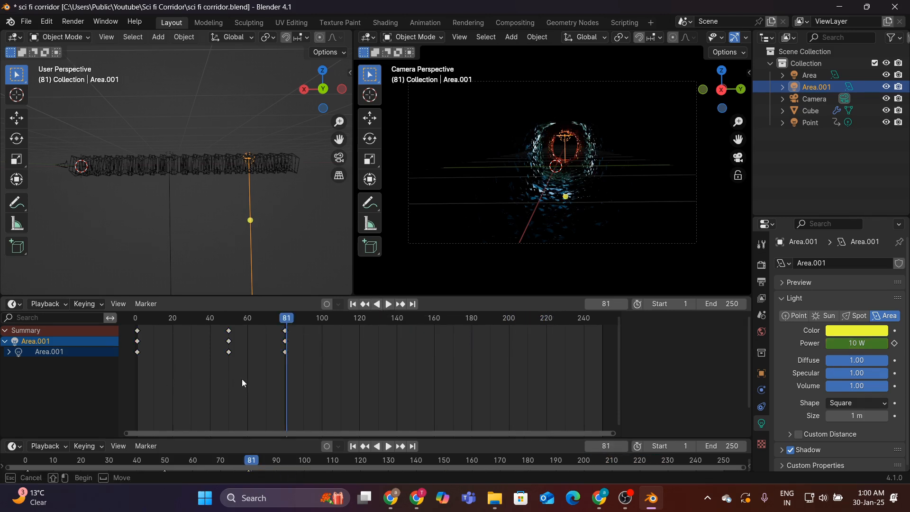
Try duplicating the yellow light's frame 50 power keyframe to about frame 101, and preview the animation from frame 1
{"action": "left_click_drag", "start_coordinate": [251, 388], "coordinate": [218, 325]}
{"action": "key", "text": "shift+d"}
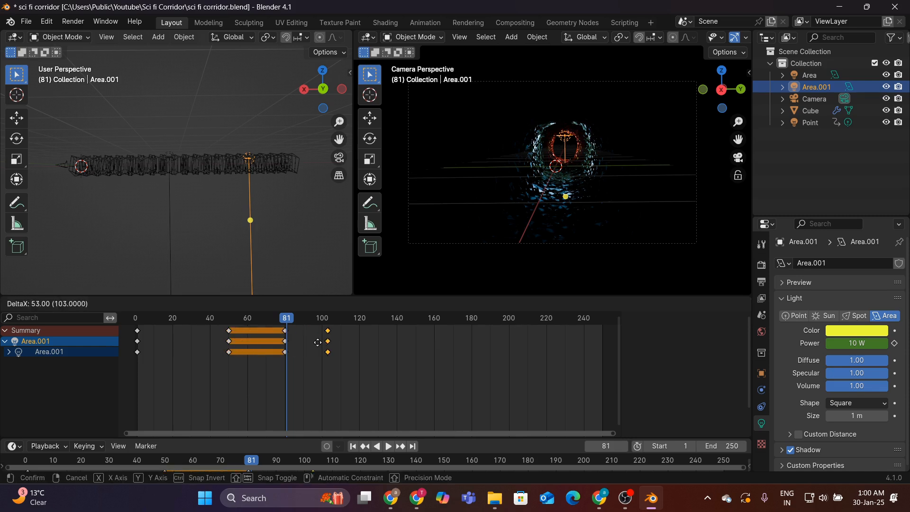
{"action": "left_click", "coordinate": [324, 342]}
{"action": "left_click", "coordinate": [352, 305]}
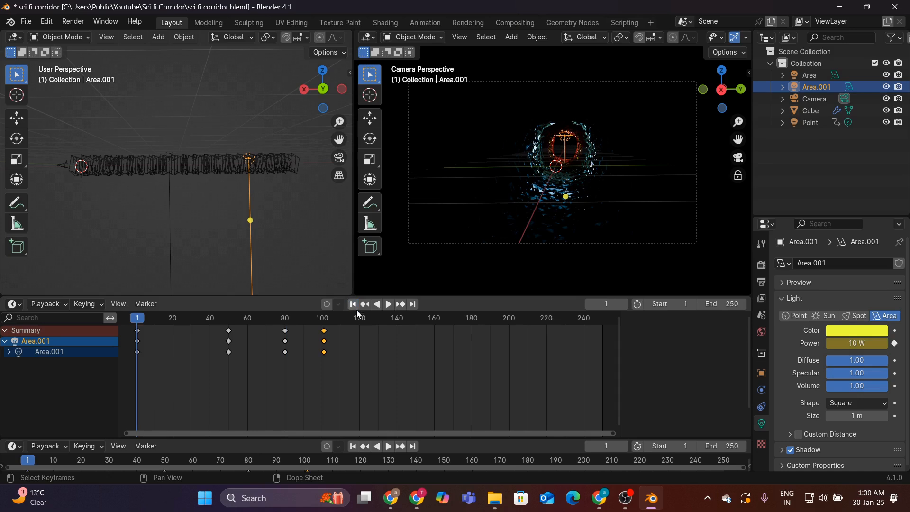
{"action": "key", "text": "space"}
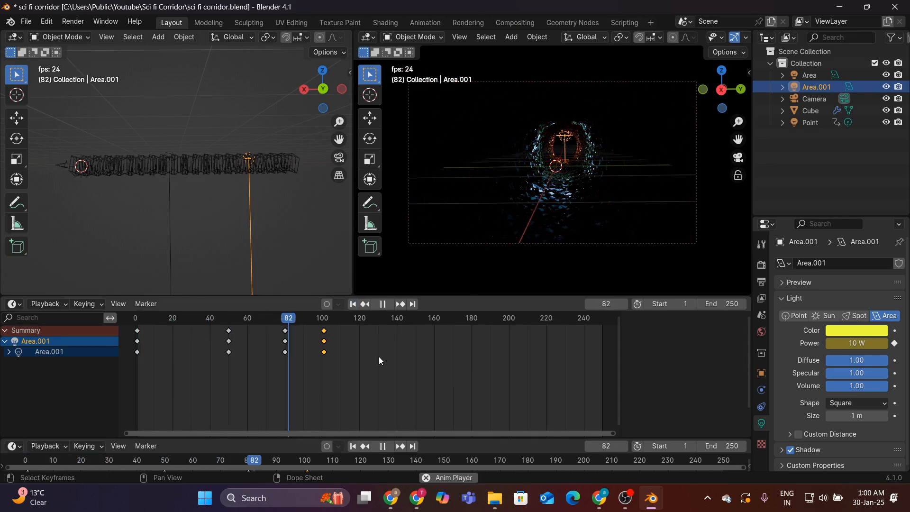
{"action": "key", "text": "space"}
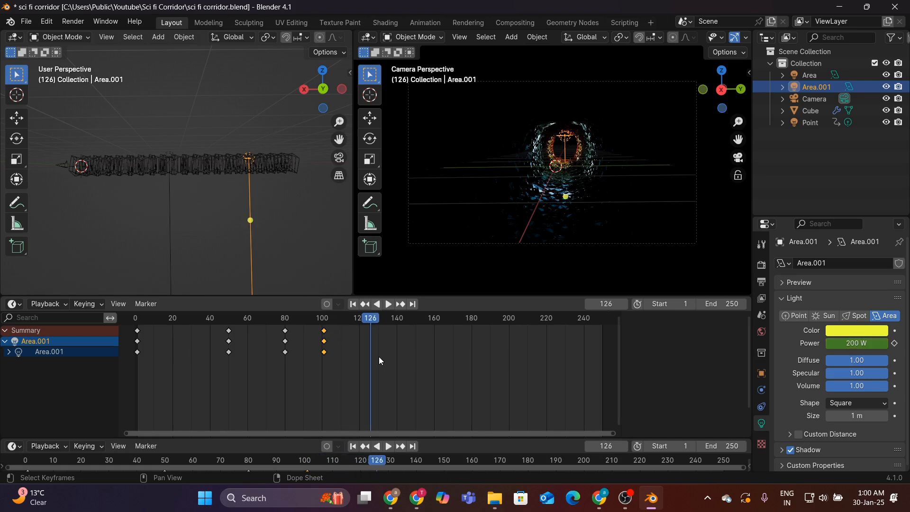
{"action": "key", "text": "ctrl+z"}
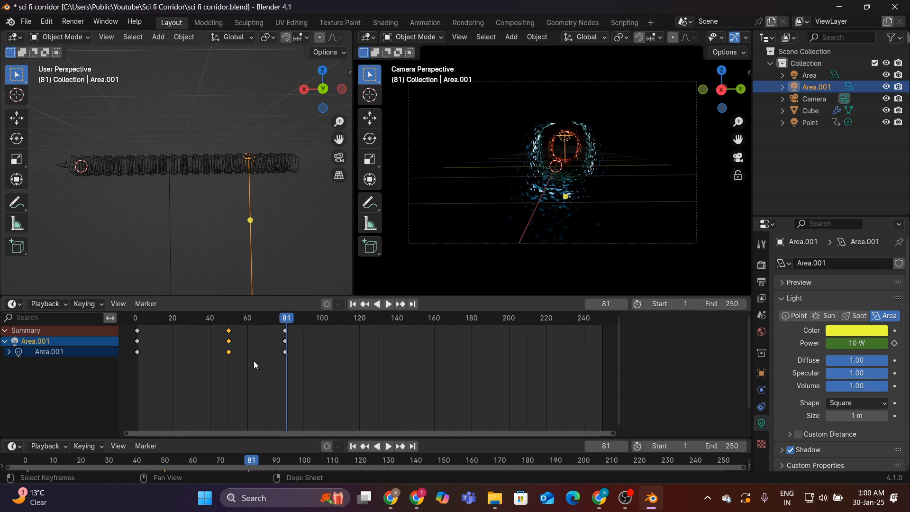
Duplicate the yellow light's frame 50 power keyframe to a point past frame 126
{"action": "key", "text": "space"}
{"action": "left_click_drag", "start_coordinate": [322, 322], "coordinate": [356, 324]}
{"action": "key", "text": "space"}
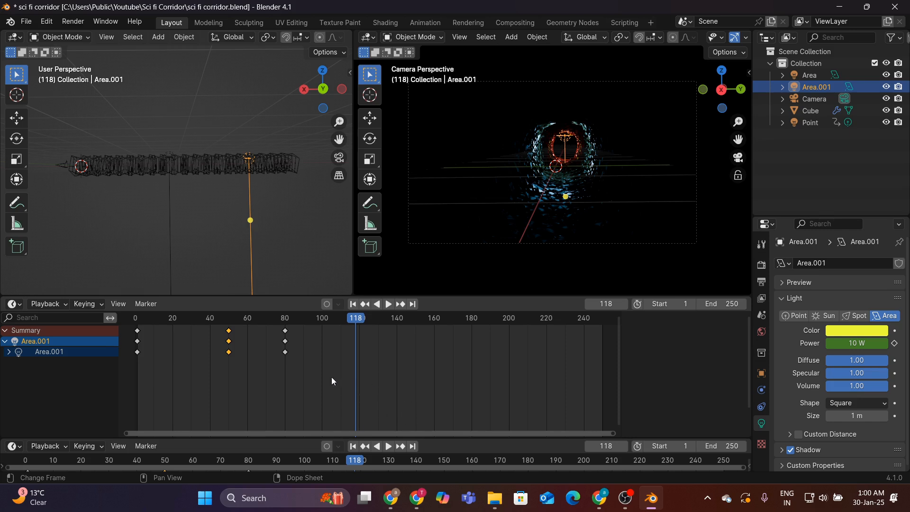
{"action": "left_click_drag", "start_coordinate": [307, 380], "coordinate": [280, 328]}
{"action": "left_click_drag", "start_coordinate": [247, 369], "coordinate": [212, 318]}
{"action": "key", "text": "g"}
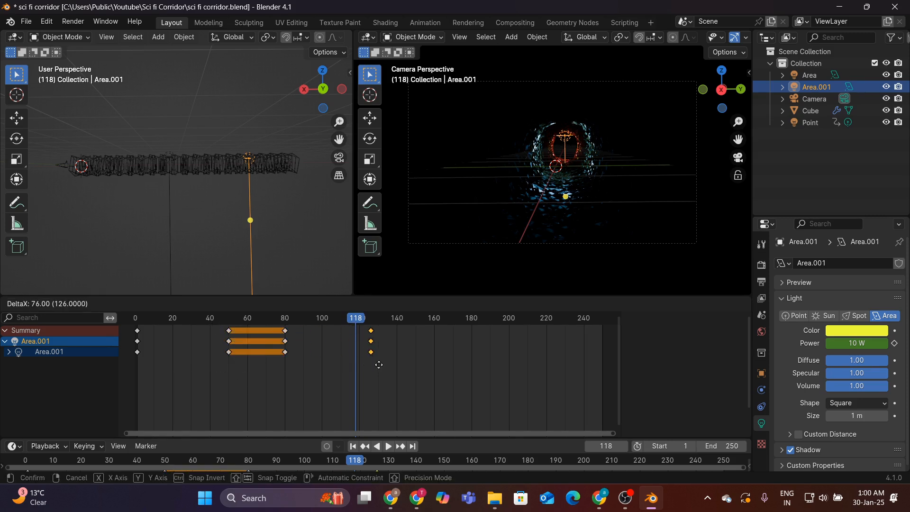
{"action": "left_click", "coordinate": [398, 365]}
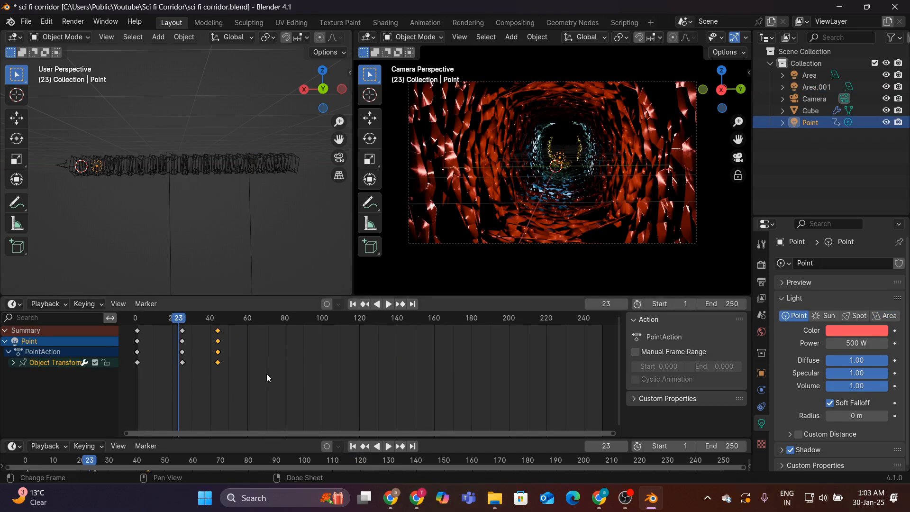
Duplicate the red point light's three keyframes so the copies start at about frame 61, and play the animation to check them
{"action": "left_click_drag", "start_coordinate": [266, 374], "coordinate": [116, 323]}
{"action": "key", "text": "shift+d"}
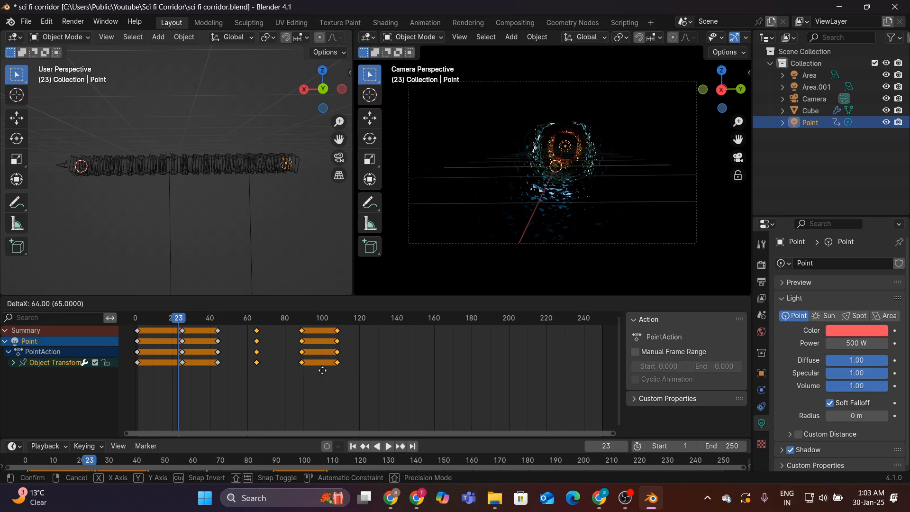
{"action": "left_click", "coordinate": [316, 369]}
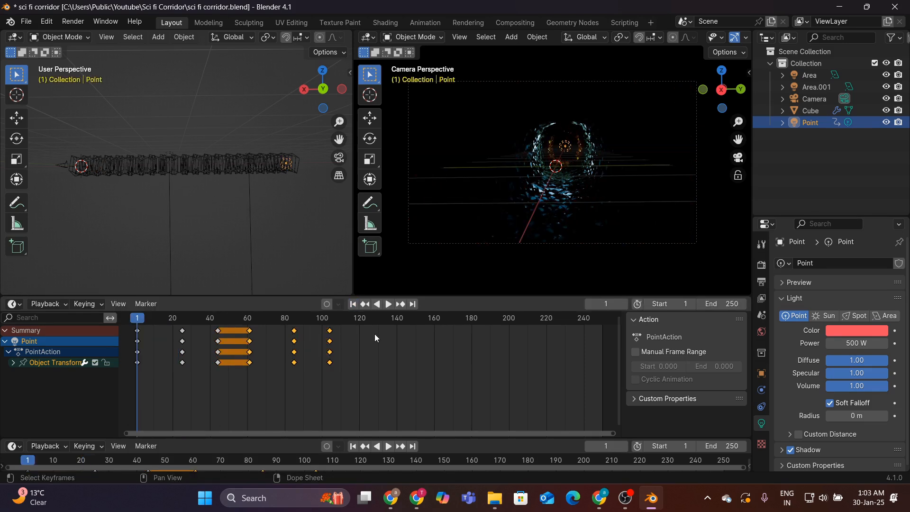
{"action": "key", "text": "space"}
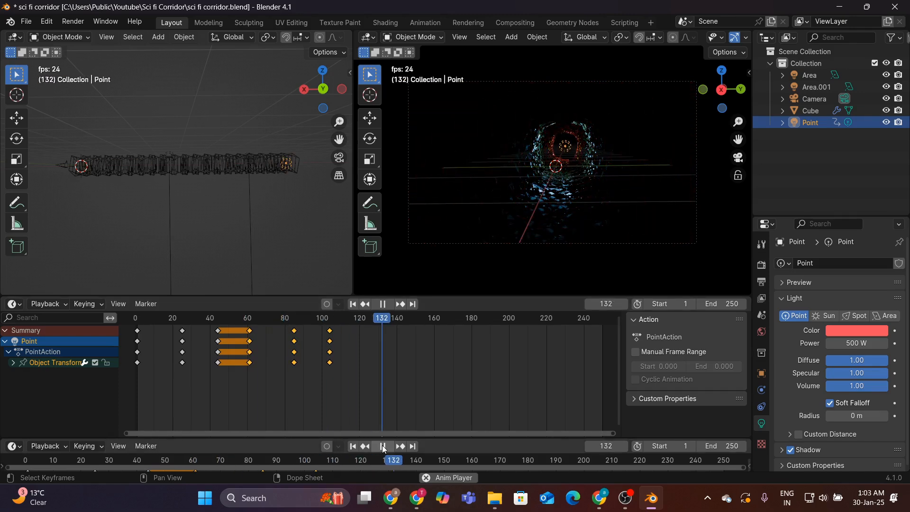
{"action": "key", "text": "space"}
Duplicate all six of the red point light's keyframes so the copies start at about frame 121
{"action": "left_click_drag", "start_coordinate": [375, 370], "coordinate": [121, 325]}
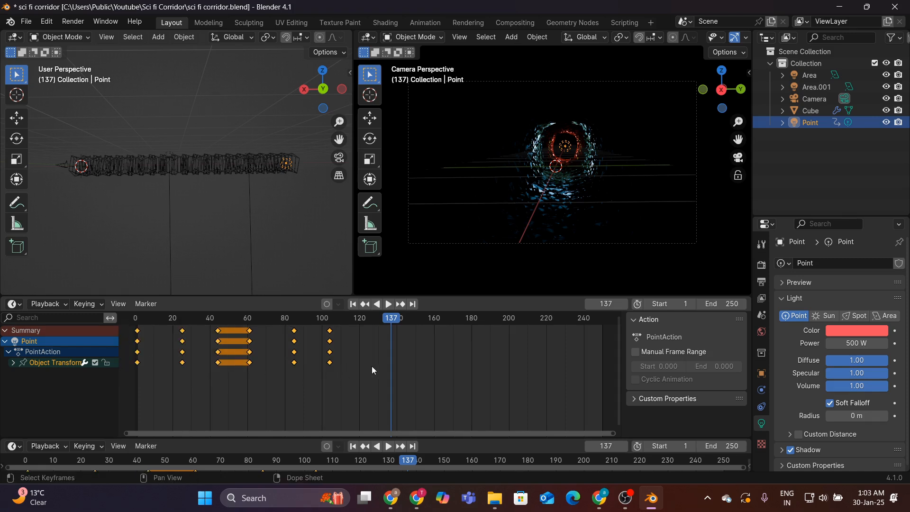
{"action": "key", "text": "shift+d"}
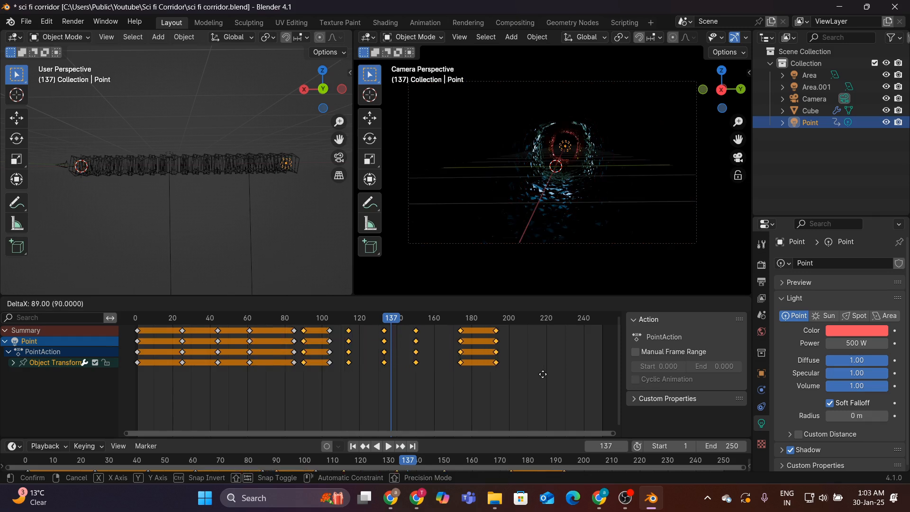
{"action": "left_click", "coordinate": [596, 378]}
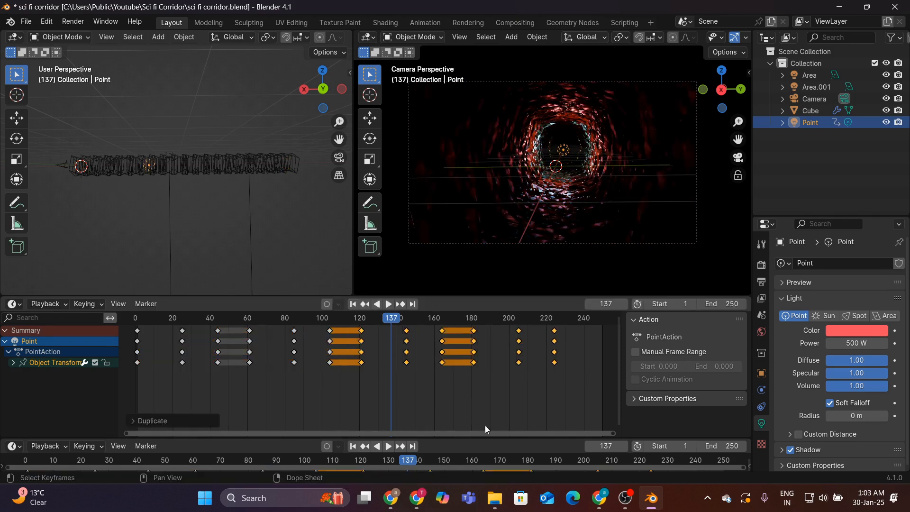
Play the animation from frame 1 to check the red point light's repeated movement, and stop playback
{"action": "left_click", "coordinate": [352, 447]}
{"action": "key", "text": "space"}
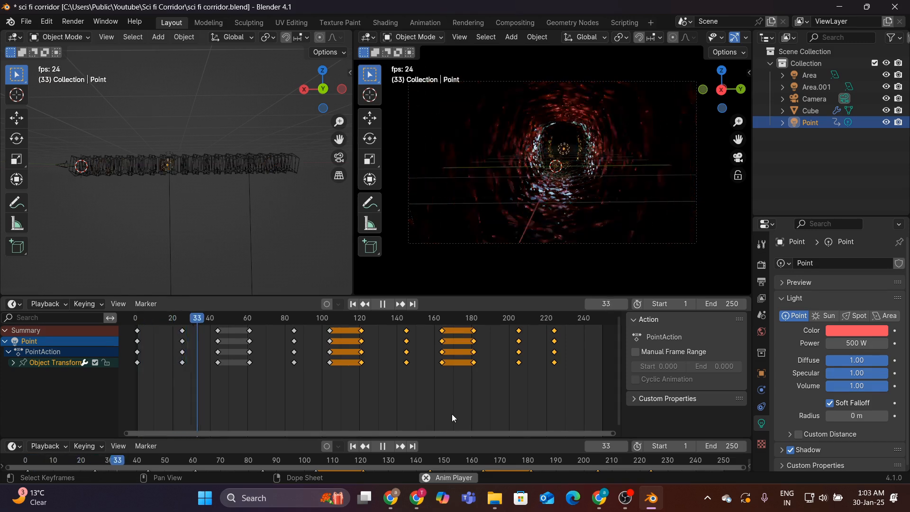
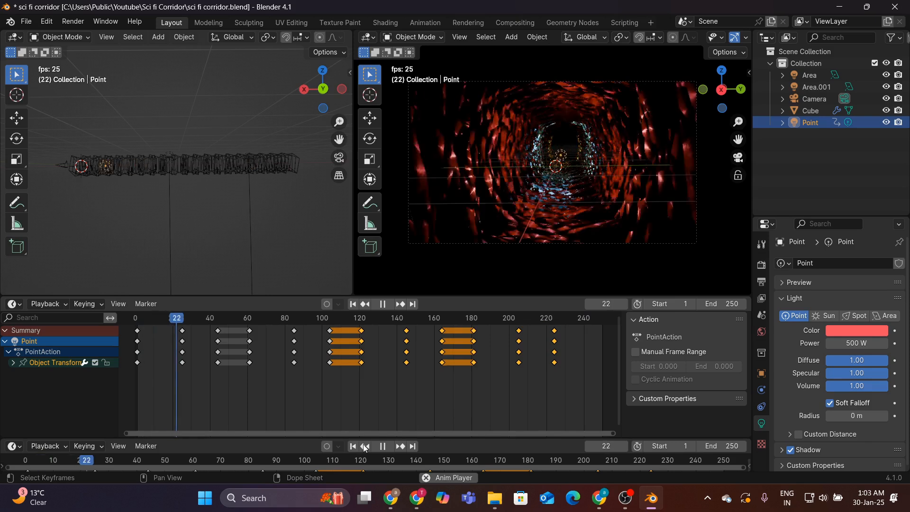
{"action": "left_click", "coordinate": [383, 446]}
Rotate the blue area light about the global X axis so it aims at one side wall of the corridor
{"action": "scroll", "coordinate": [238, 227], "scroll_direction": "up", "scroll_amount": 1}
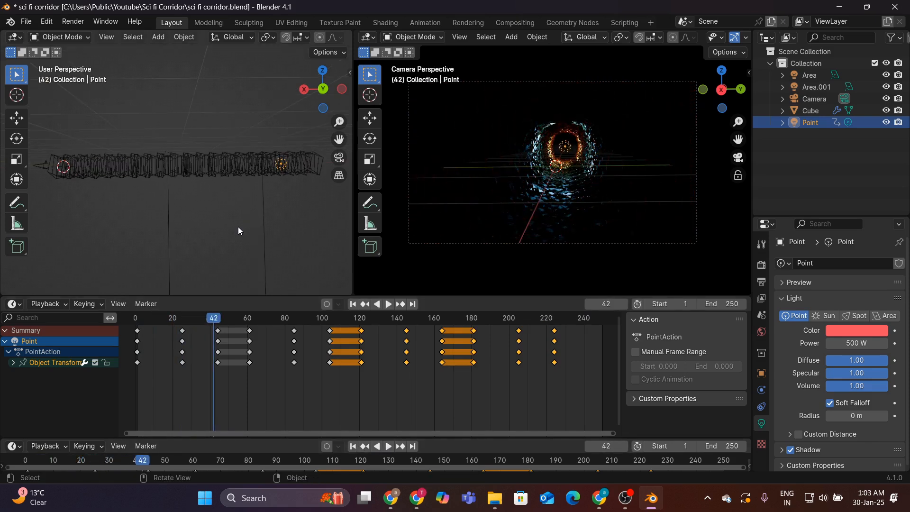
{"action": "left_click", "coordinate": [811, 76]}
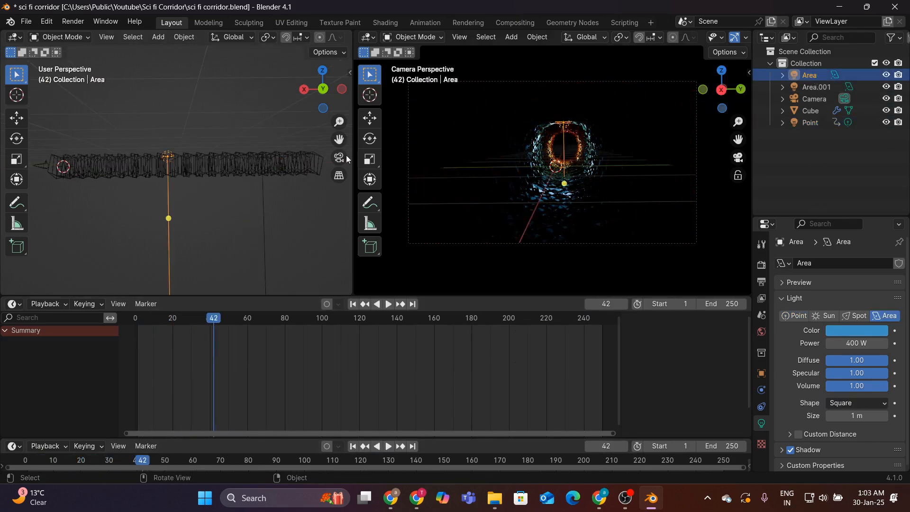
{"action": "middle_click_drag", "start_coordinate": [346, 155], "coordinate": [127, 197]}
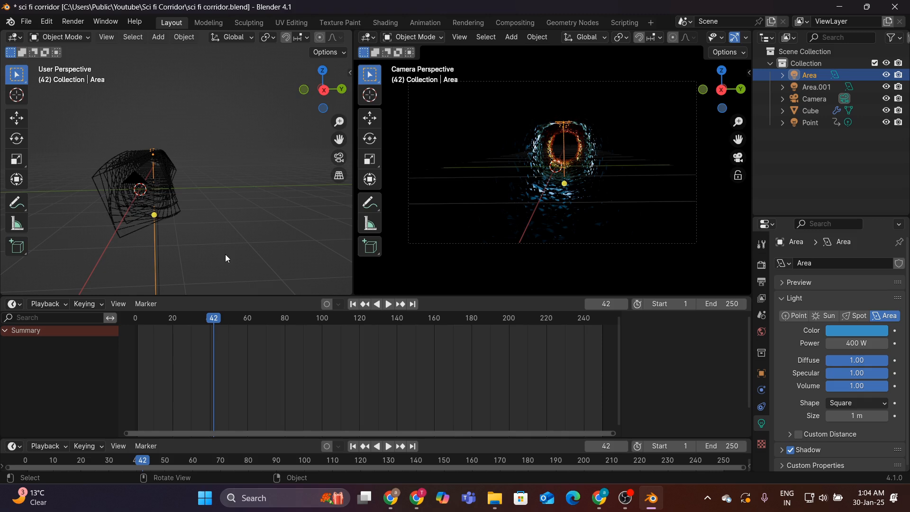
{"action": "key", "text": "r"}
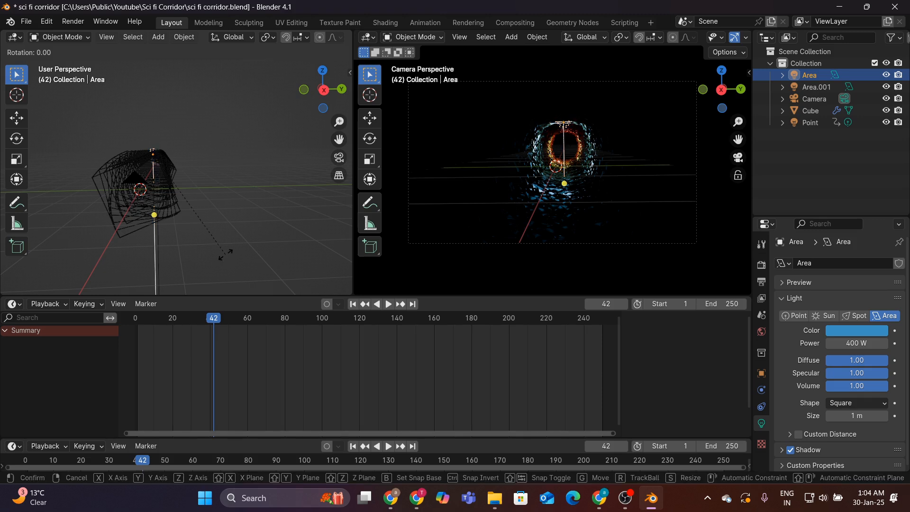
{"action": "key", "text": "x"}
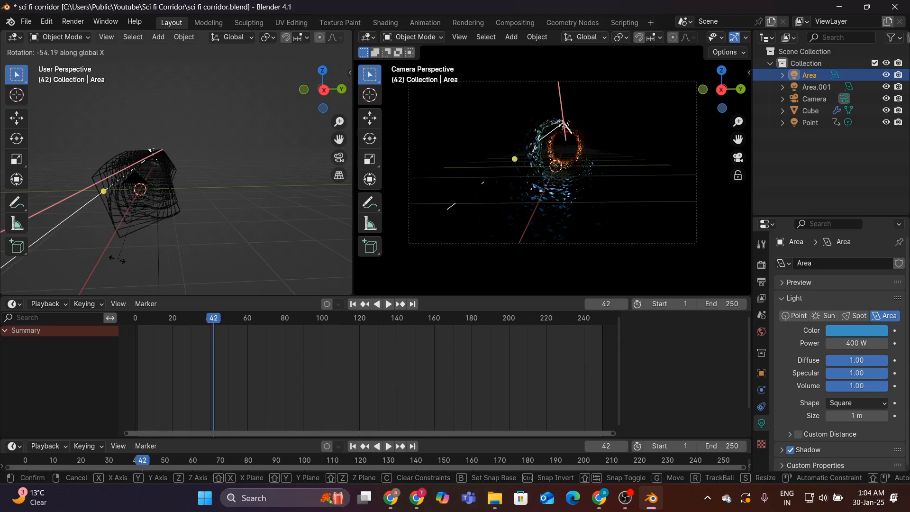
{"action": "left_click", "coordinate": [138, 289]}
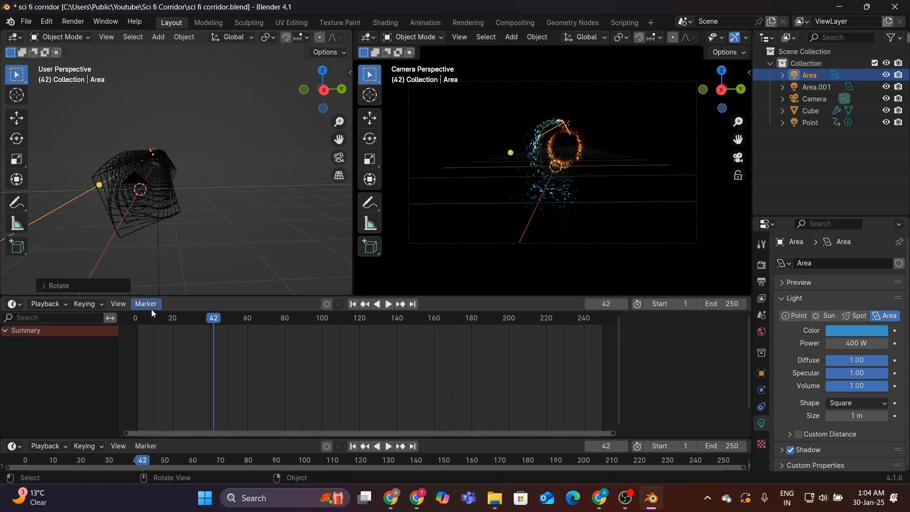
Insert a keyframe for the blue area light's rotated pose at frame 1
{"action": "left_click", "coordinate": [602, 306]}
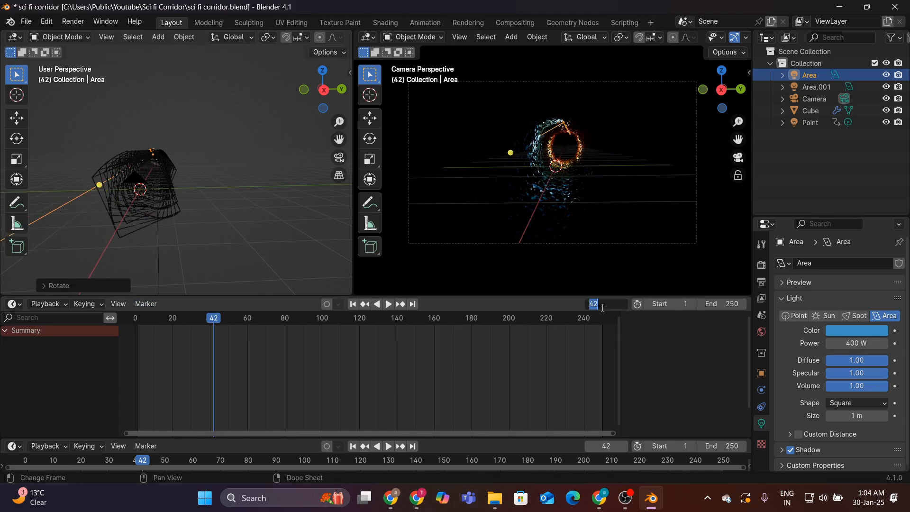
{"action": "key", "text": "BackSpace"}
{"action": "type", "text": "1"}
{"action": "key", "text": "Return"}
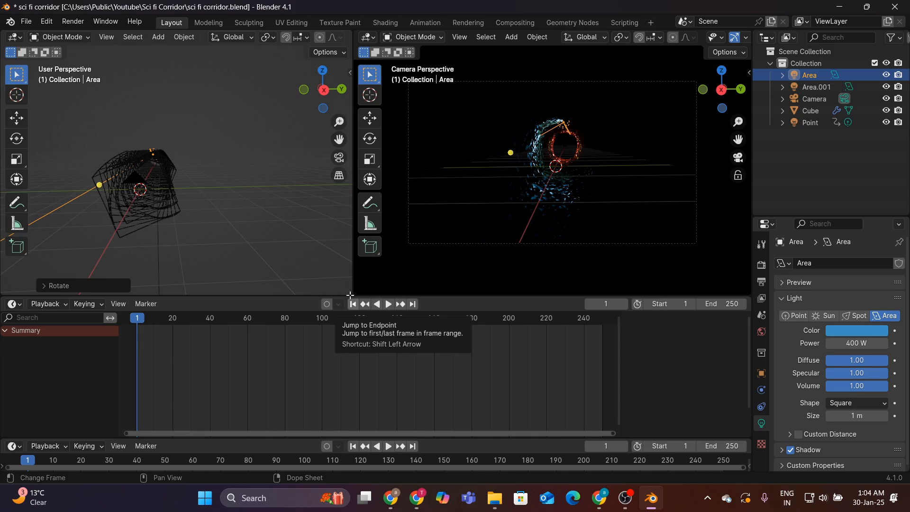
{"action": "key", "text": "i"}
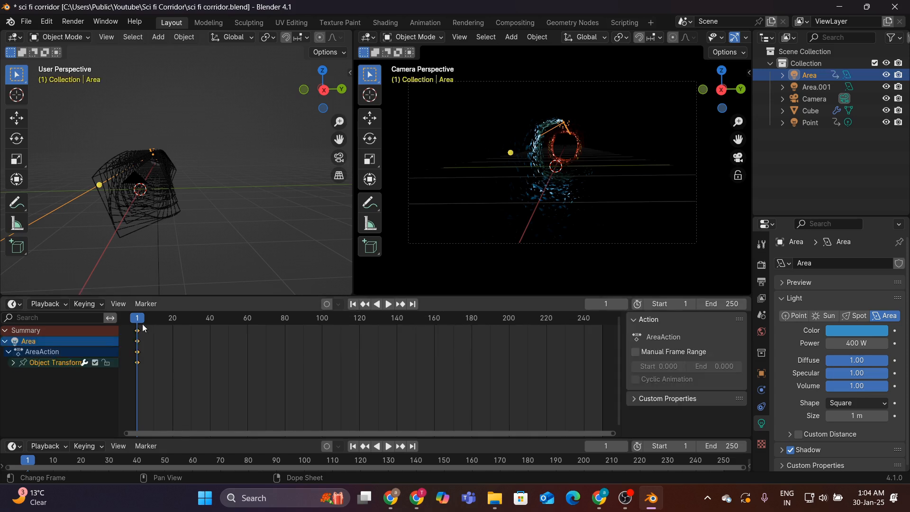
At frame 40, rotate the blue area light about the global X axis toward the opposite side wall and keyframe all channels
{"action": "key", "text": "space"}
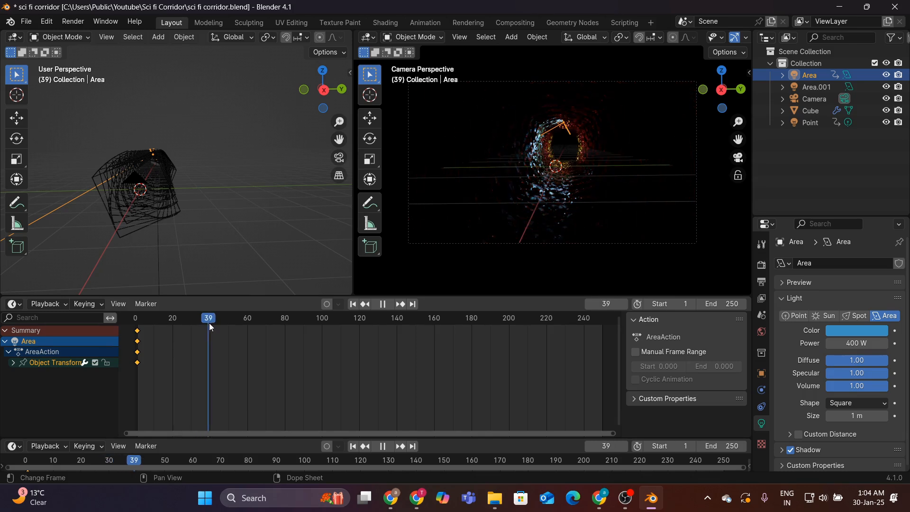
{"action": "key", "text": "space"}
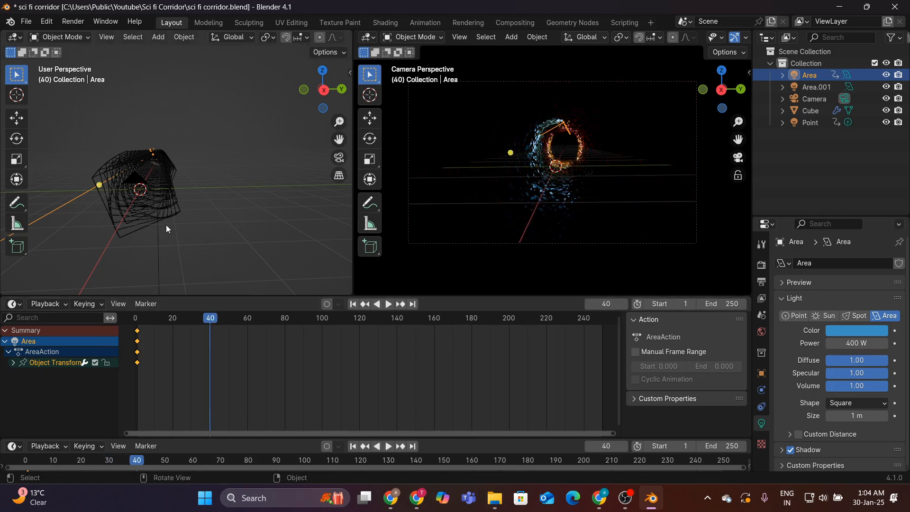
{"action": "key", "text": "r"}
{"action": "key", "text": "x"}
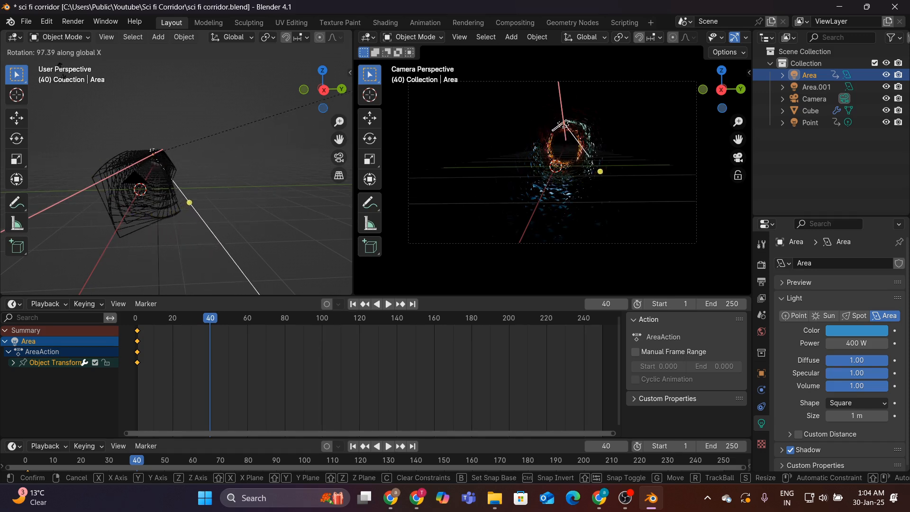
{"action": "left_click", "coordinate": [47, 209]}
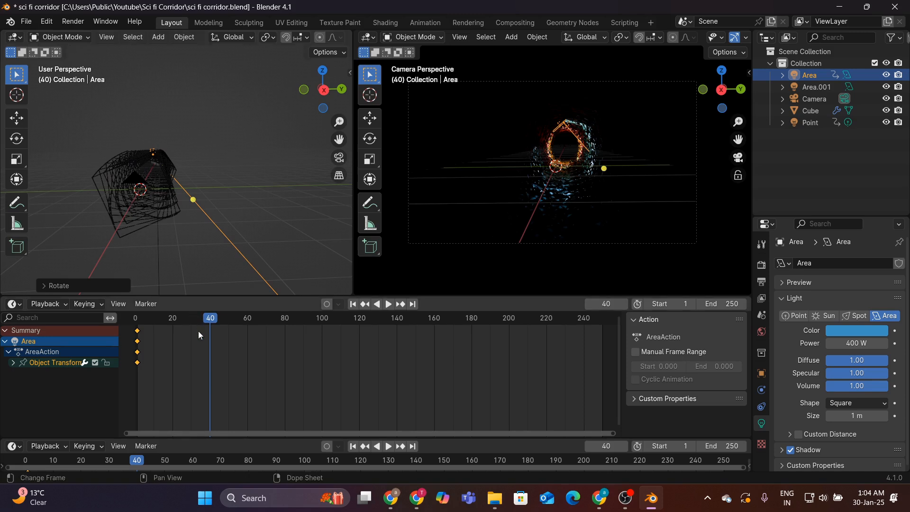
{"action": "key", "text": "i"}
{"action": "key", "text": "i"}
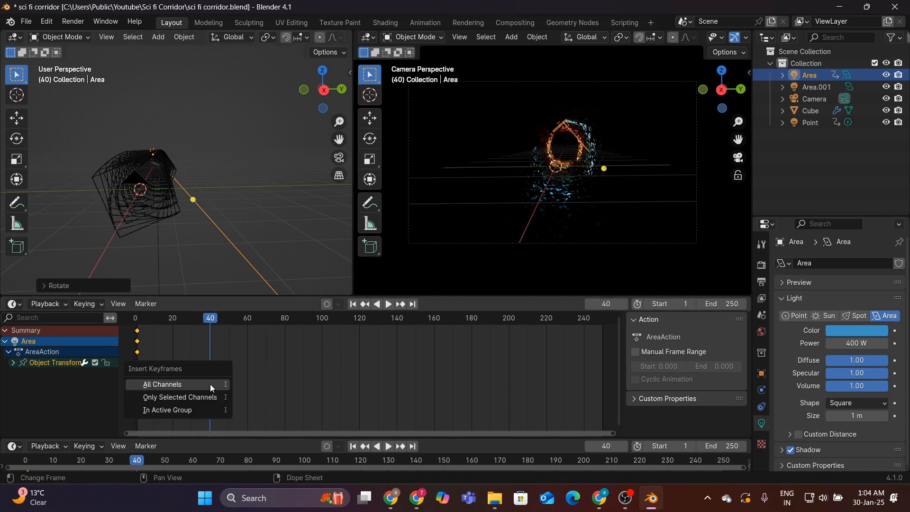
{"action": "left_click", "coordinate": [210, 384]}
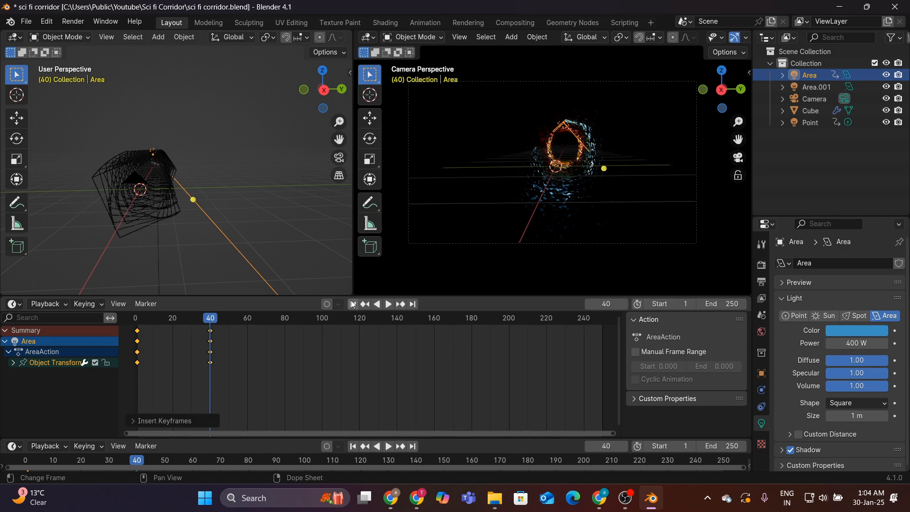
Play the animation from frame 1 to check the blue area light's swing between the side walls
{"action": "key", "text": "shift+Left"}
{"action": "key", "text": "space"}
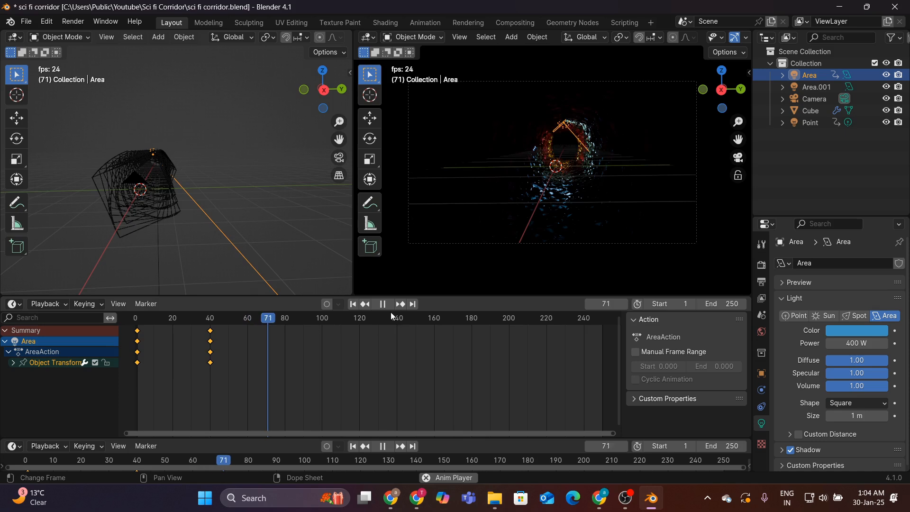
{"action": "key", "text": "space"}
Duplicate the blue area light's two keyframes so the copies start at about frame 62
{"action": "left_click_drag", "start_coordinate": [238, 372], "coordinate": [137, 337]}
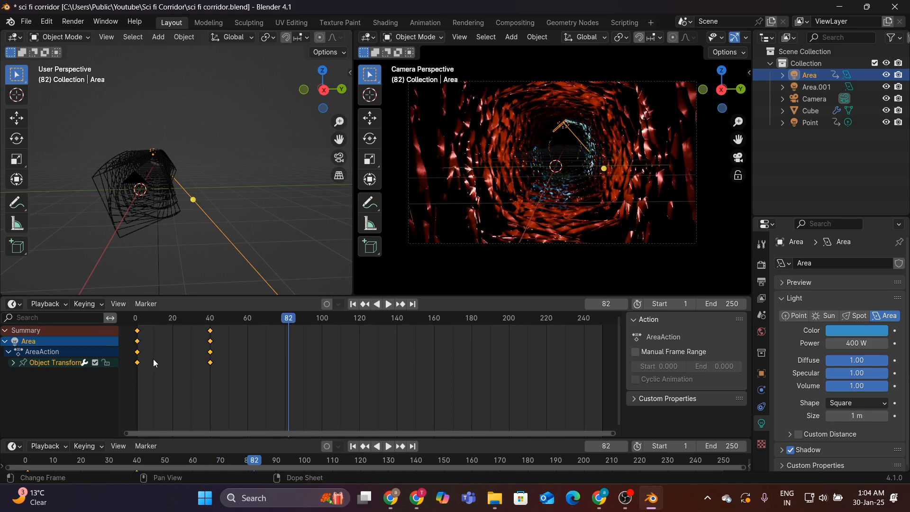
{"action": "key", "text": "shift+d"}
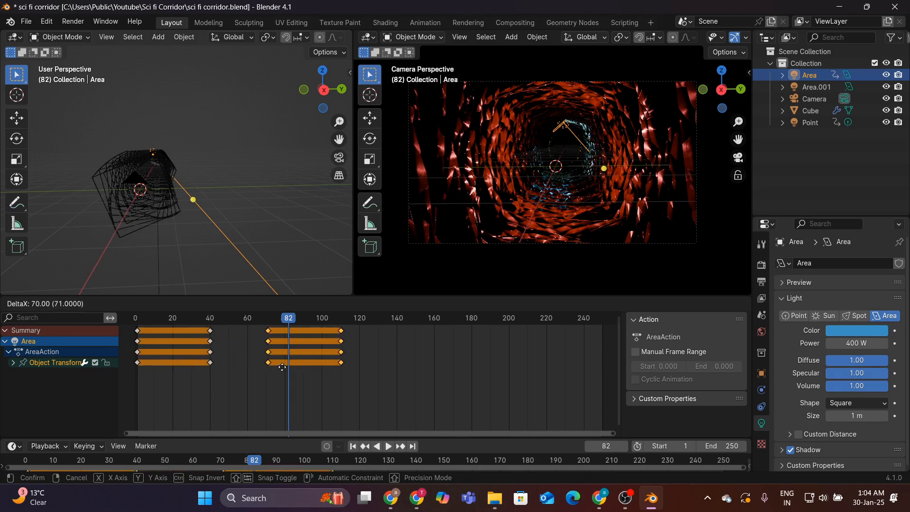
{"action": "left_click", "coordinate": [315, 378]}
Duplicate all four of the blue area light's keyframes so the copies start at about frame 114, and play the animation to check them
{"action": "left_click_drag", "start_coordinate": [376, 371], "coordinate": [103, 323]}
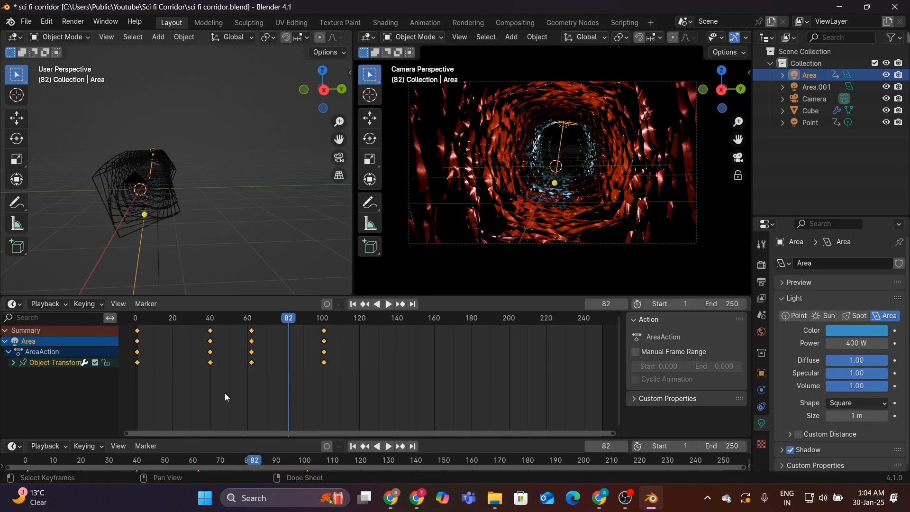
{"action": "key", "text": "shift+d"}
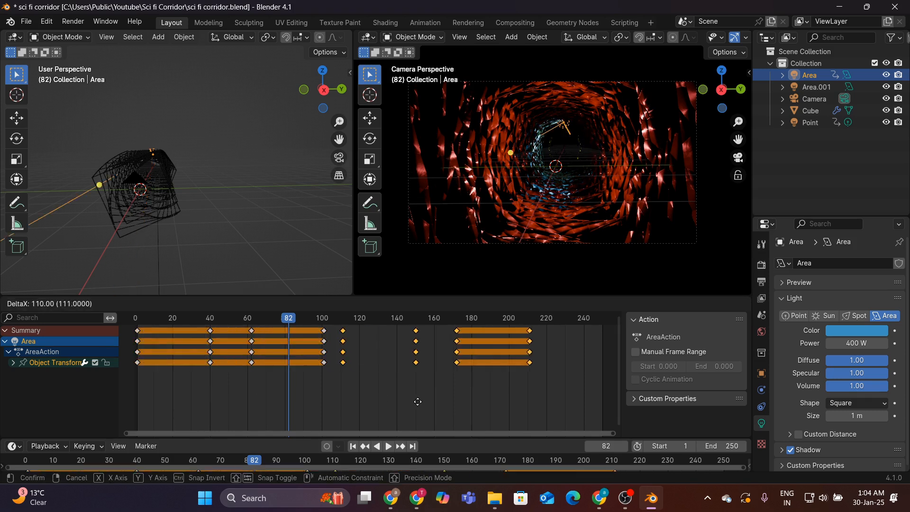
{"action": "left_click", "coordinate": [419, 399]}
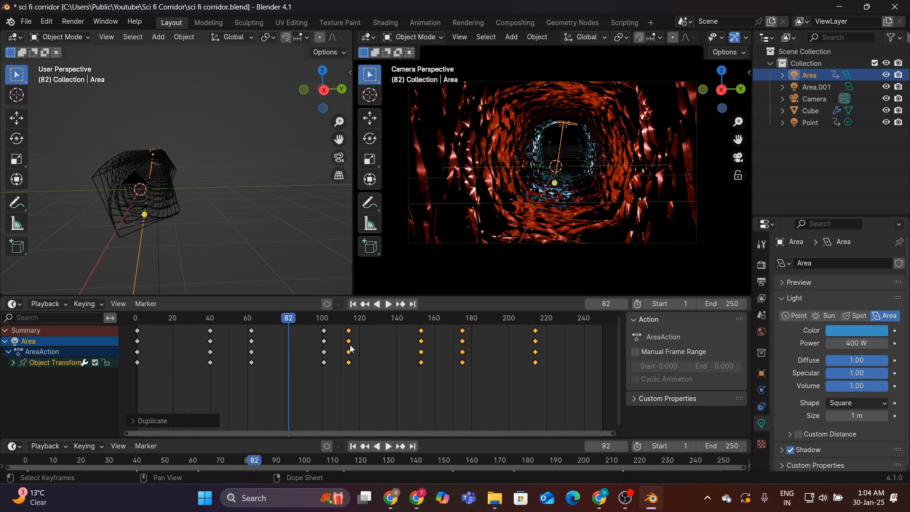
{"action": "left_click", "coordinate": [357, 306]}
{"action": "key", "text": "space"}
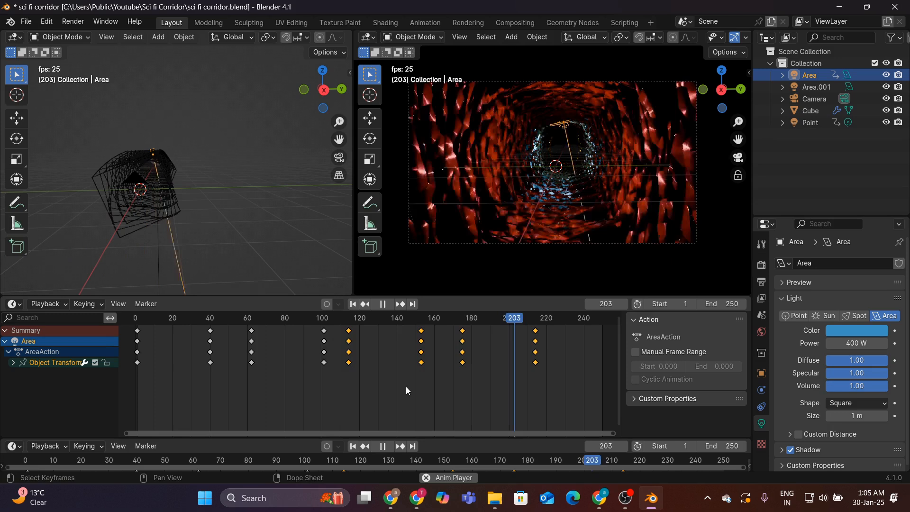
{"action": "left_click", "coordinate": [390, 307]}
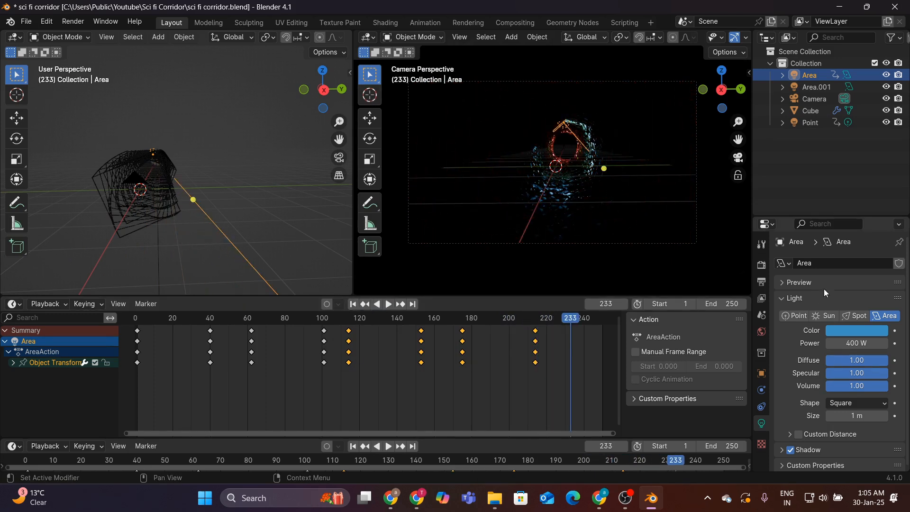
Enable Ambient Occlusion, Bloom and Motion Blur in the EEVEE render settings
{"action": "left_click", "coordinate": [758, 267]}
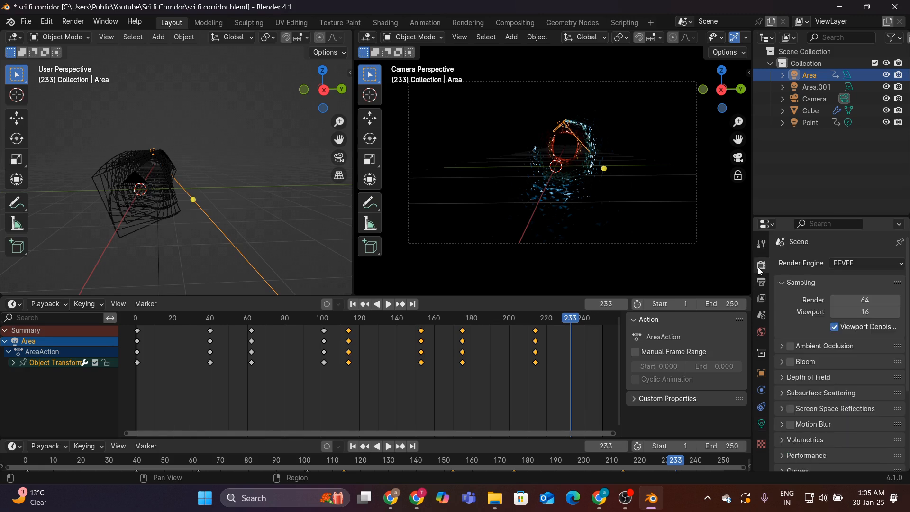
{"action": "left_click", "coordinate": [765, 282]}
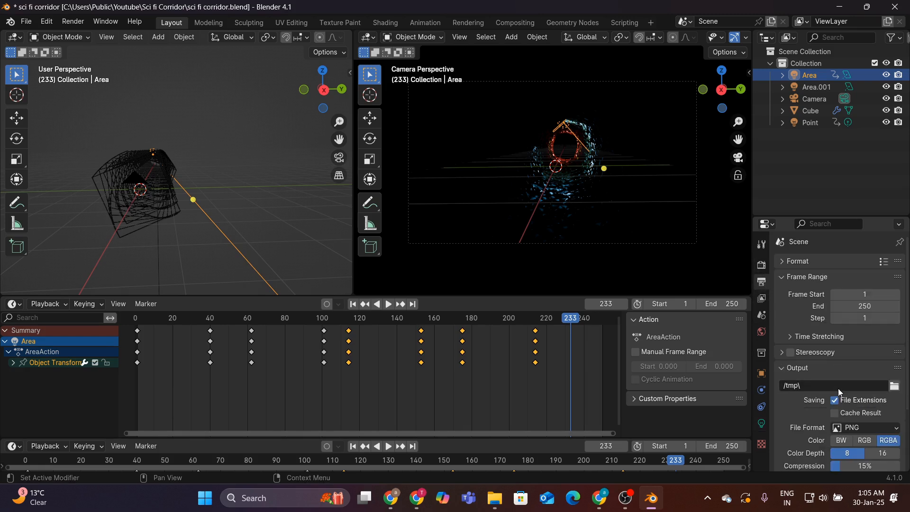
{"action": "scroll", "coordinate": [812, 349], "scroll_direction": "down", "scroll_amount": 5}
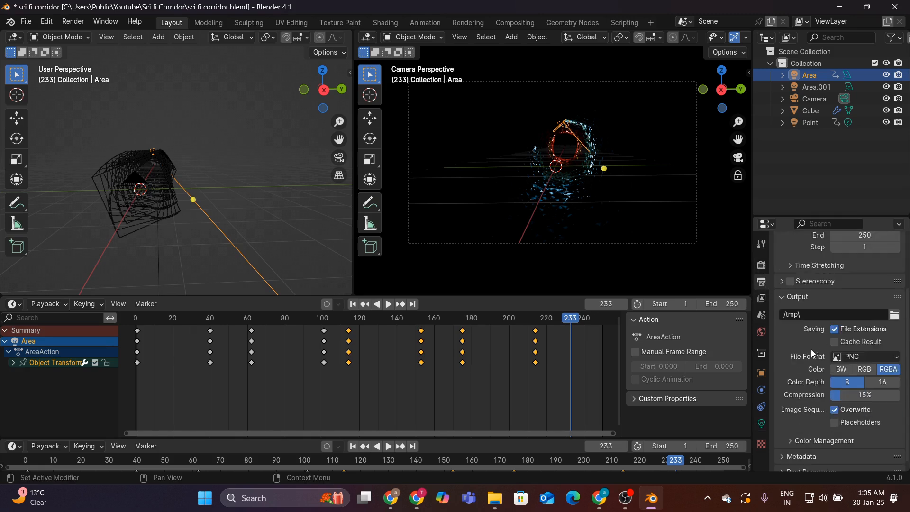
{"action": "left_click", "coordinate": [760, 265]}
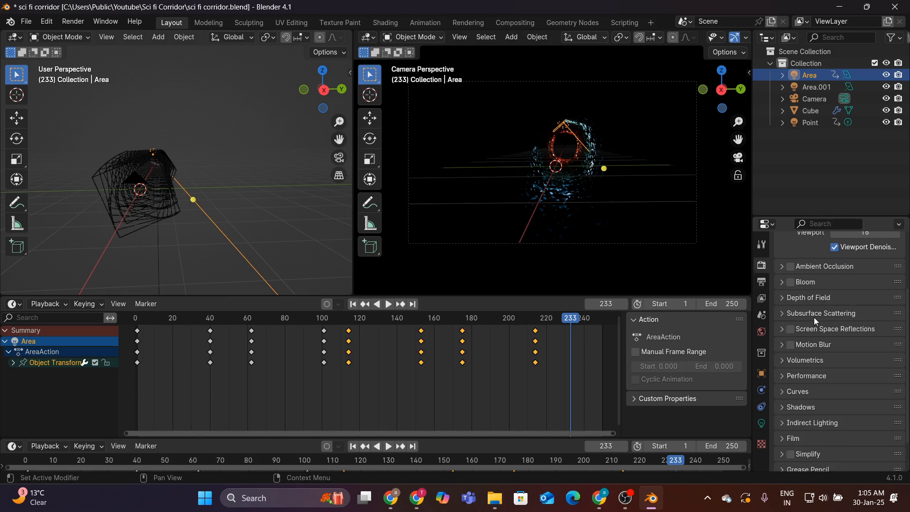
{"action": "left_click", "coordinate": [790, 267]}
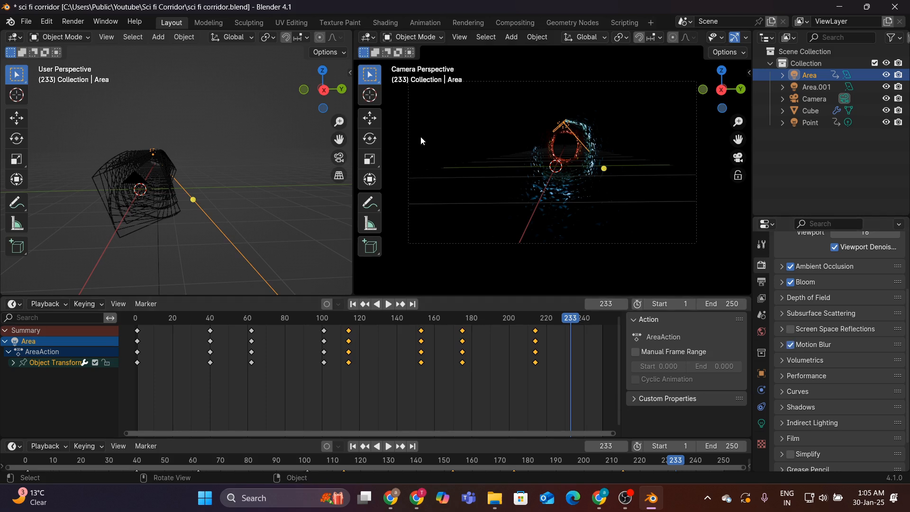
Try a volumetrics tile size of 16 px and set it back to 8 px
{"action": "left_click", "coordinate": [785, 360]}
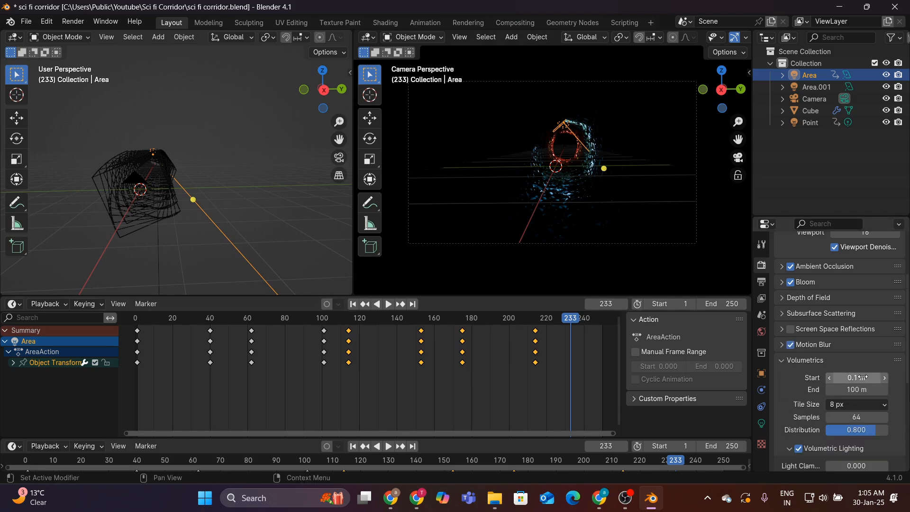
{"action": "scroll", "coordinate": [861, 385], "scroll_direction": "down", "scroll_amount": 3}
{"action": "left_click", "coordinate": [842, 357]}
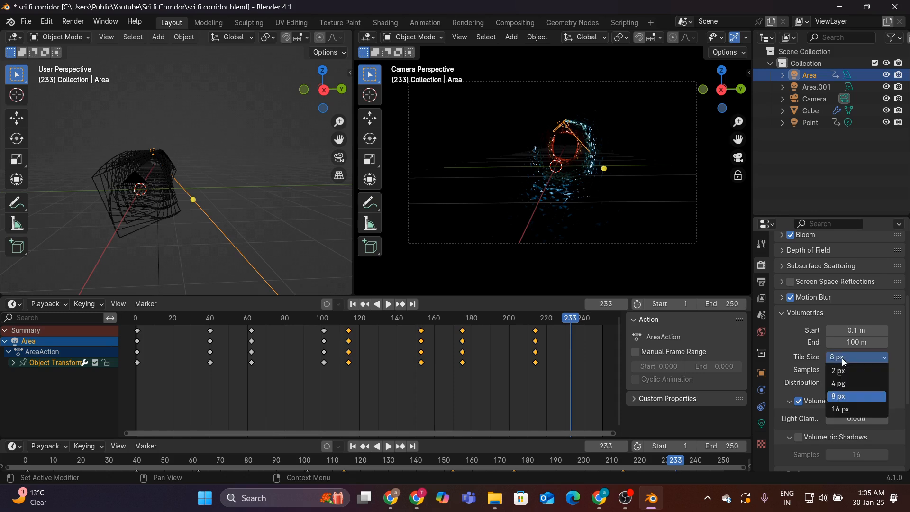
{"action": "left_click", "coordinate": [839, 411]}
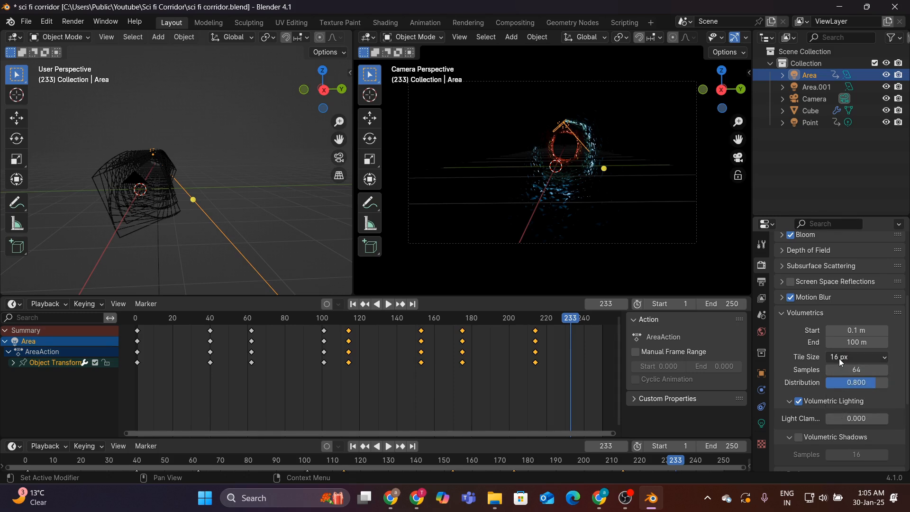
{"action": "left_click", "coordinate": [839, 358]}
{"action": "left_click", "coordinate": [855, 400]}
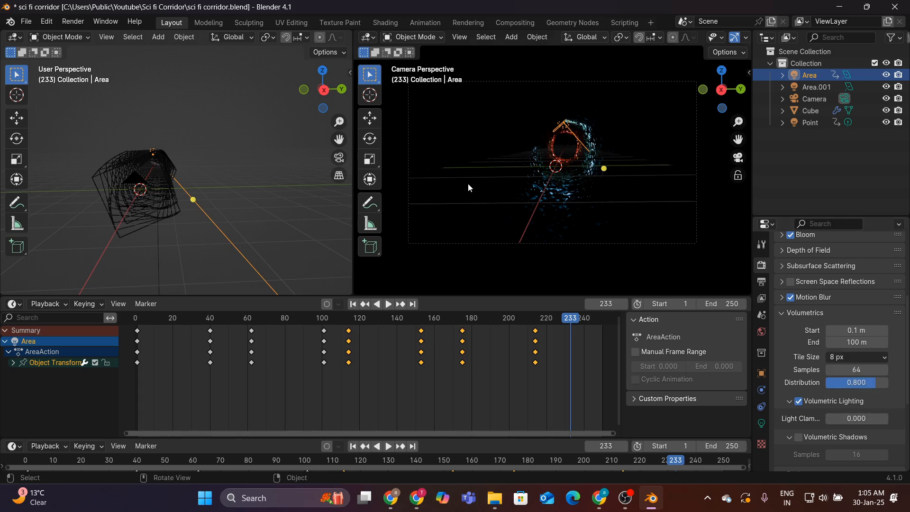
Play the animation from frame 1 to check the moving lights in the camera view, and stop playback
{"action": "left_click", "coordinate": [352, 304]}
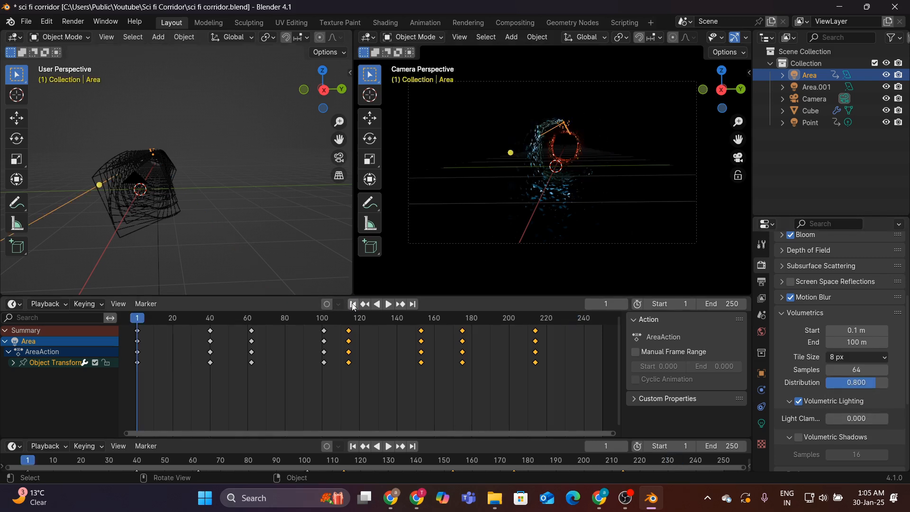
{"action": "key", "text": "space"}
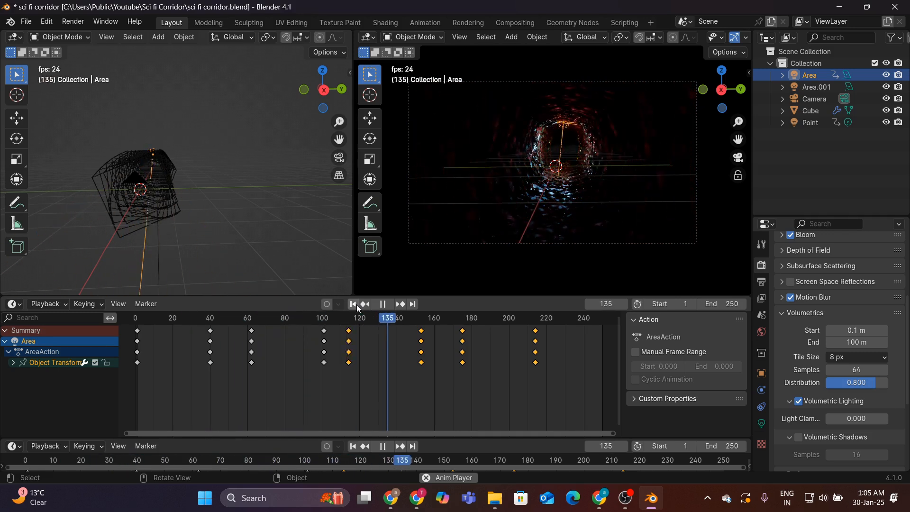
{"action": "left_click", "coordinate": [390, 304]}
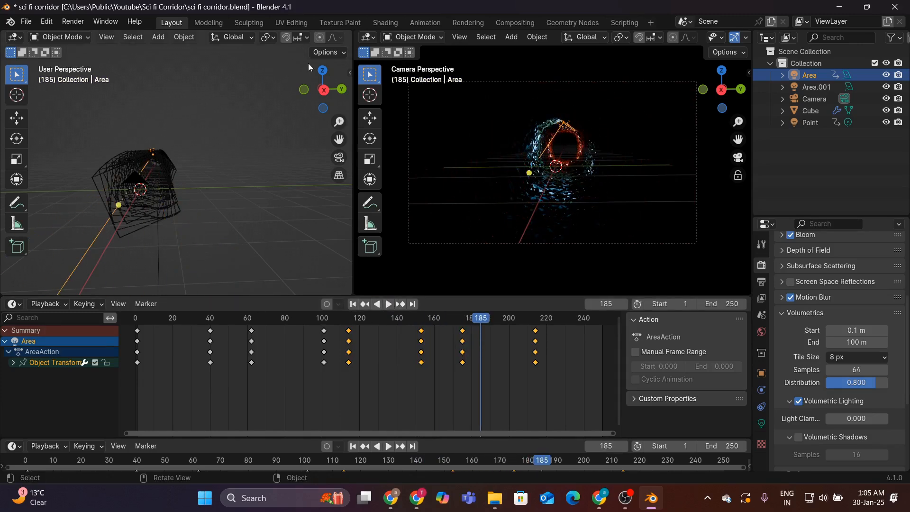
Review the output settings for the frame range and file format, and browse the output folder without choosing another one
{"action": "left_click", "coordinate": [761, 284]}
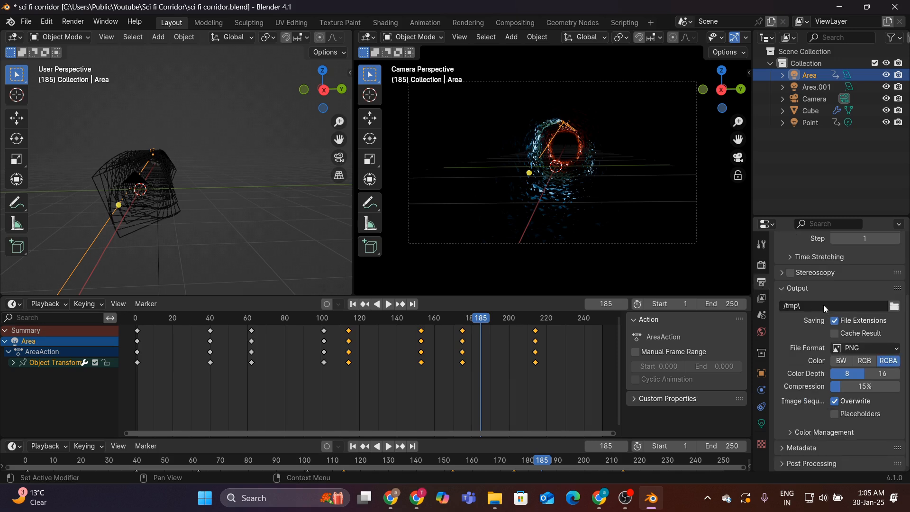
{"action": "scroll", "coordinate": [824, 306], "scroll_direction": "up", "scroll_amount": 3}
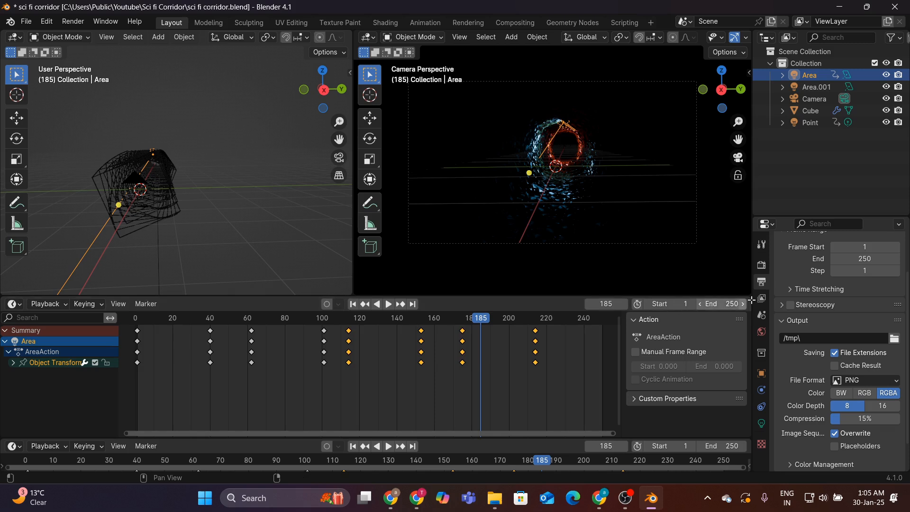
{"action": "scroll", "coordinate": [834, 304], "scroll_direction": "up", "scroll_amount": 3}
{"action": "left_click", "coordinate": [816, 385]}
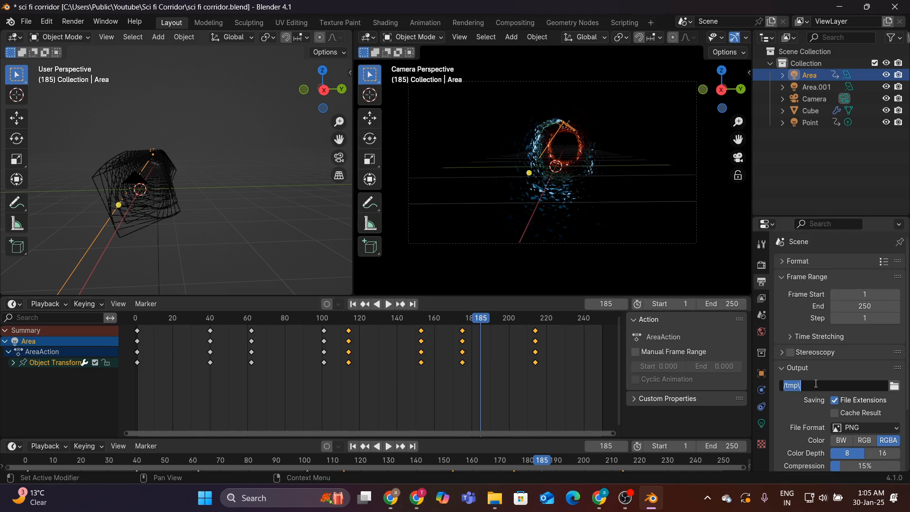
{"action": "left_click", "coordinate": [895, 385]}
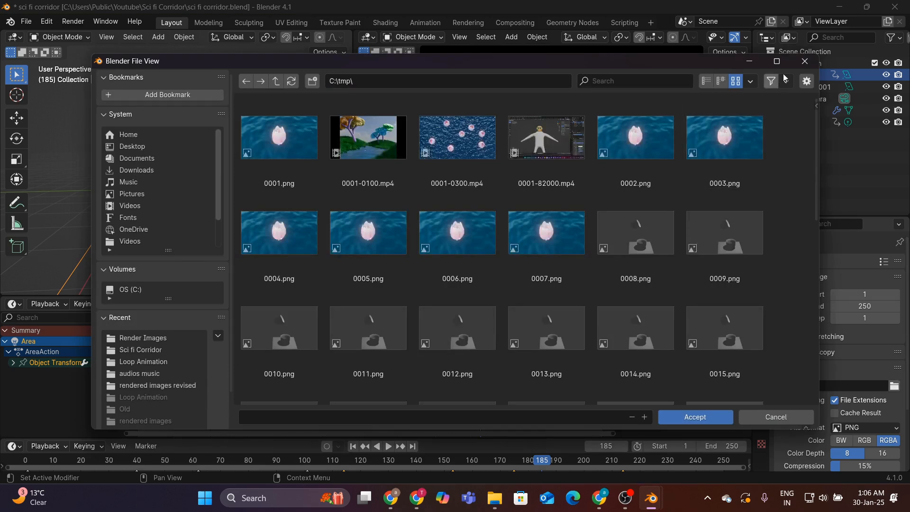
{"action": "left_click", "coordinate": [805, 60]}
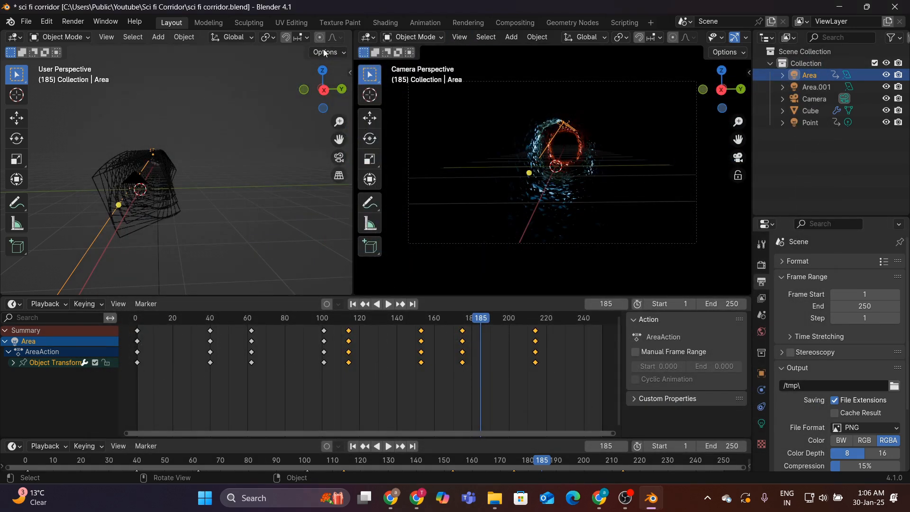
Start rendering the corridor animation with the current output settings
{"action": "left_click", "coordinate": [64, 26]}
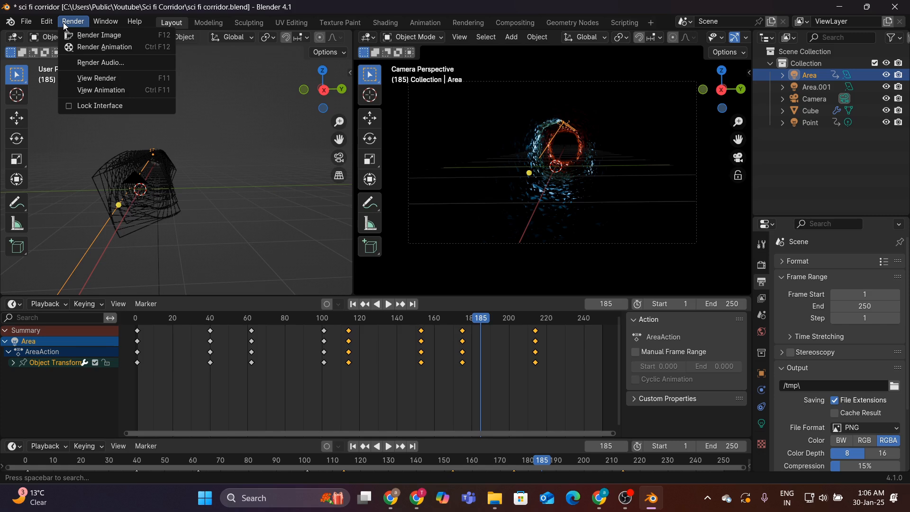
{"action": "left_click", "coordinate": [96, 48]}
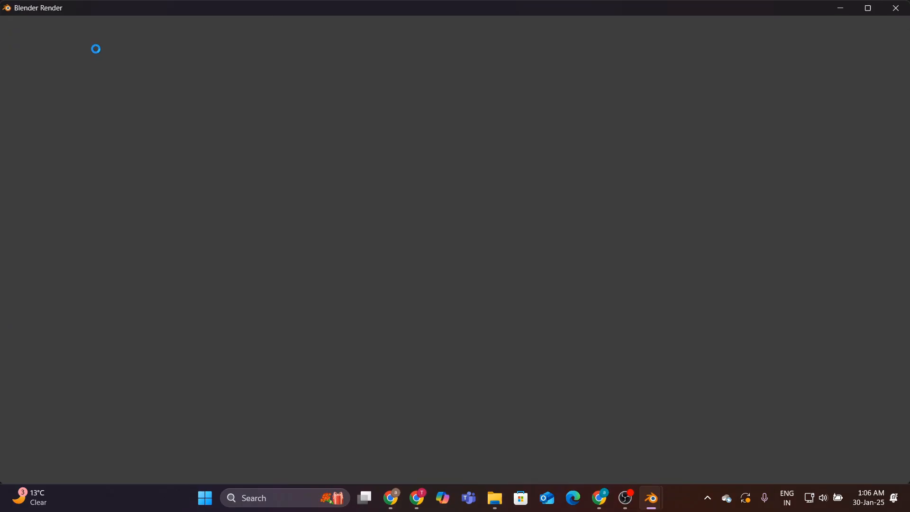